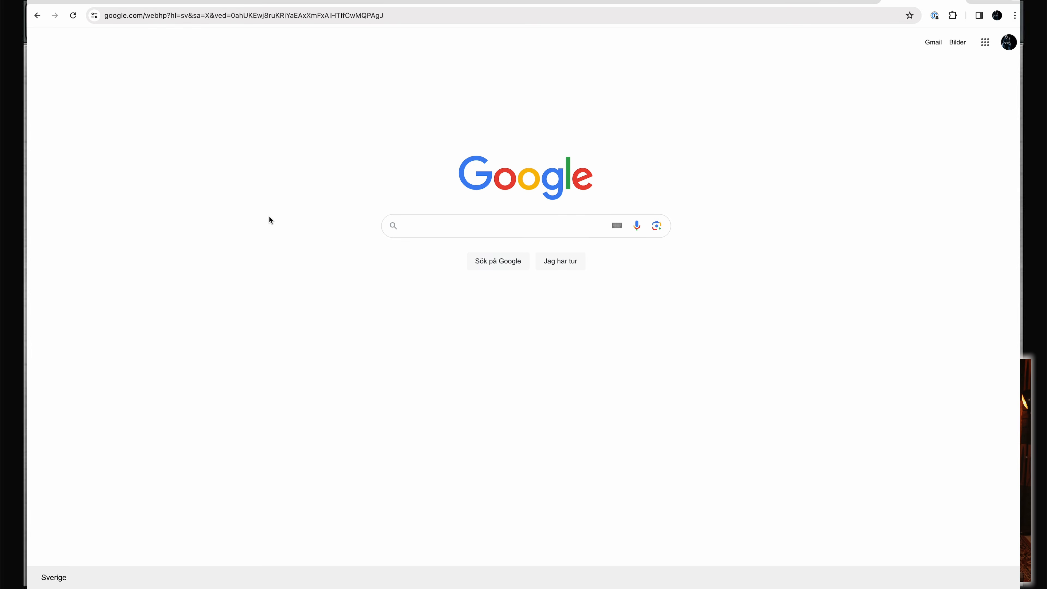
# - Search Google Images for the artist Staffan Hellstrand
pyautogui.write('staffan hellstrand')
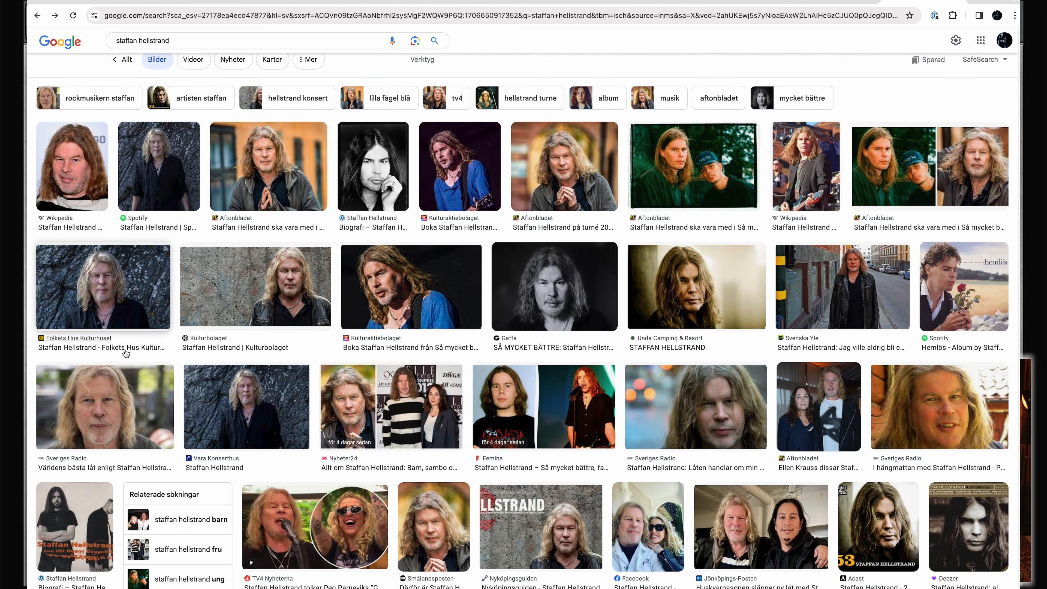
pyautogui.click(273, 288)
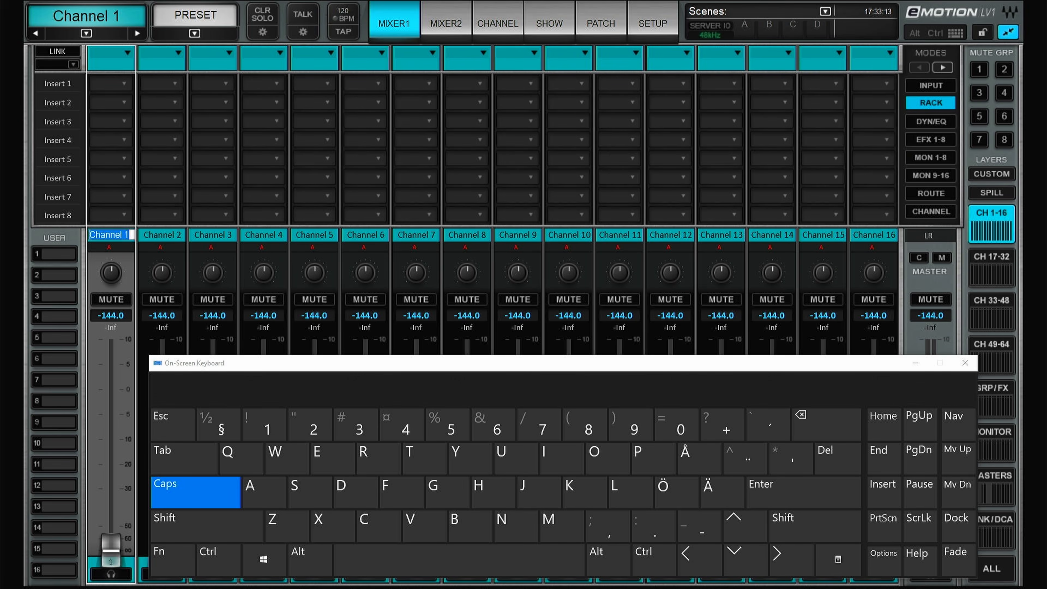
# - Name channels 1–16 KICK, KICK C, SN TOP, SN BOT, HH, T1, T2, OH L/R, BASS DI/AMP, GTR L1/L2/R1/R2 and ACC
pyautogui.write('KICK\tKICK C\tSN TOP\tSN BOT\tHH\tT1\tT2')
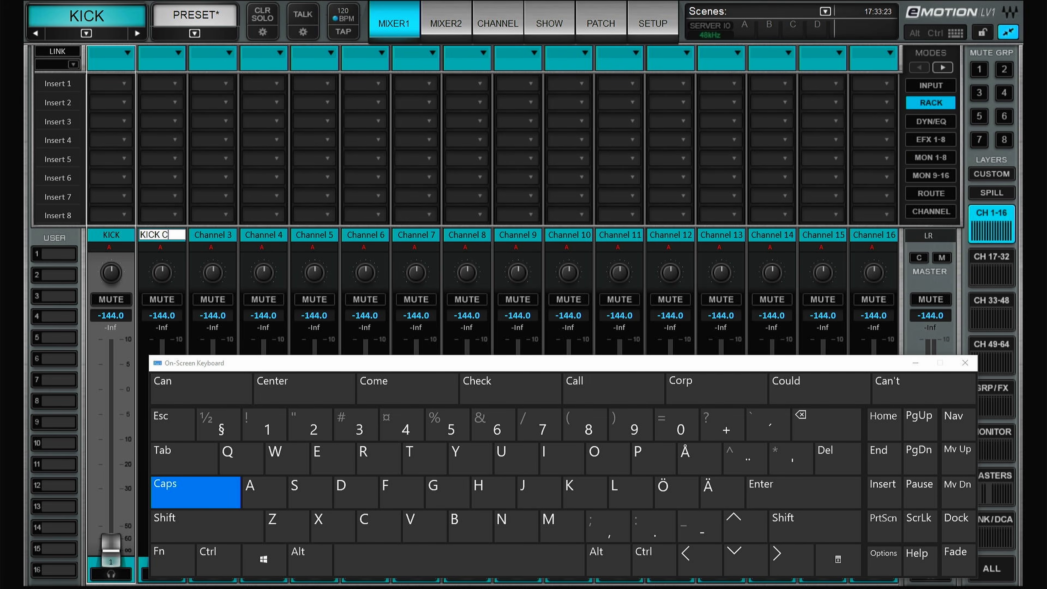
pyautogui.write('\tOH L\tOH R\tBASS DI\tBASS AMP\tGTR L1\tGTR L2\tGTR')
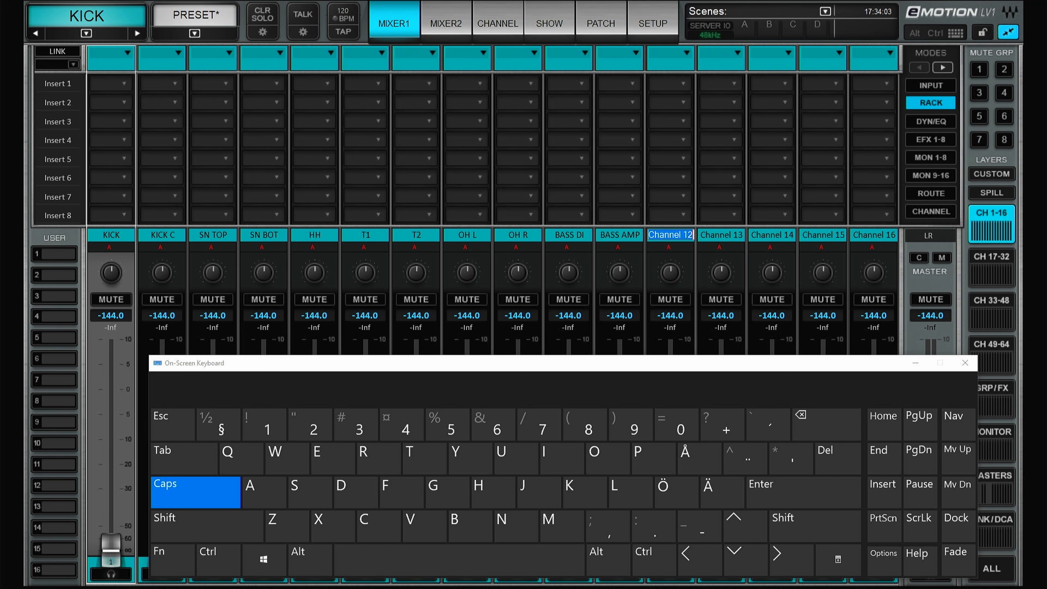
pyautogui.write(' R1\tGTR R2\tACC')
# - Name channels 17–23 KEYS 1, KEYS 2, BGV L, VOX, BGV R, BGV BL and BGV BR
pyautogui.click(991, 268)
pyautogui.doubleClick(111, 235)
pyautogui.write('KEYS 1')
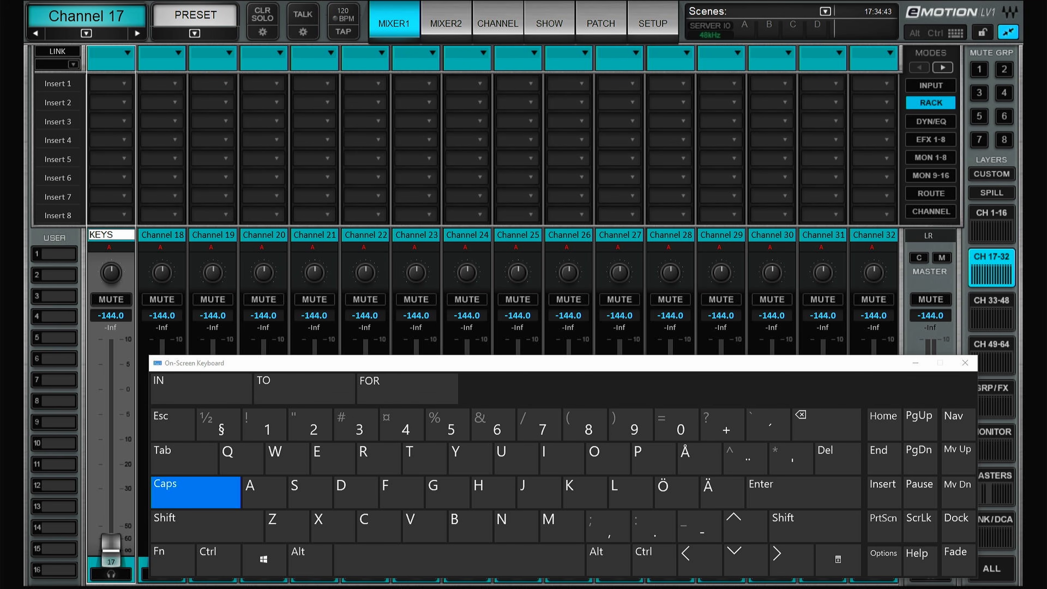
pyautogui.press('Tab')
pyautogui.write('KEYS 2')
pyautogui.press('Tab')
pyautogui.write('BGV 1\tVOX\tPLAY R\tBUS M\tD')
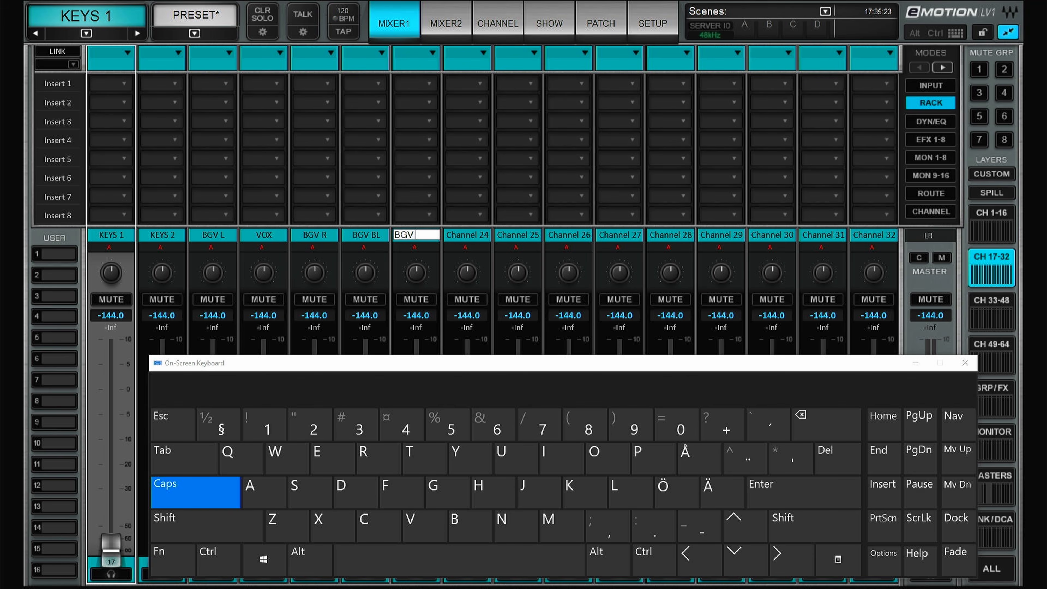
# - Show the groups' routing and name groups 1–5 *DRM*, *SMACK*, *MUSIC*, *BGV* and *VOX*
pyautogui.click(996, 400)
pyautogui.click(931, 193)
pyautogui.doubleClick(112, 235)
pyautogui.write('*DRM*\t*SMACK*\t*MUSIC*\t*BGV*\t*VOX*')
pyautogui.press('Return')
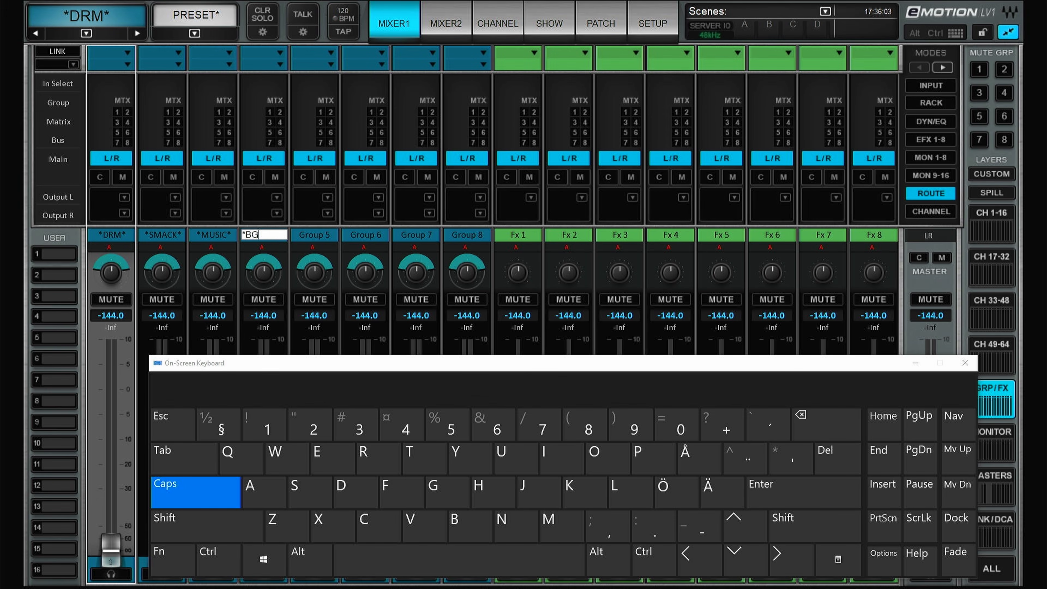
# - Name the FX 1–5 channels .HALL, .PLATE, .SLAP, .DLY and .DRM, each with a leading period
pyautogui.doubleClick(518, 235)
pyautogui.write('HALL\tPLATE')
pyautogui.press('Tab')
pyautogui.write('SLAP\tDLY\tDRM')
pyautogui.press('Return')
pyautogui.doubleClick(519, 236)
pyautogui.write('.HALL\t.PLATE\t.SLAP\t.DLY\t.DRM')
pyautogui.press('Return')
# - Bring up the rack view of channels 1–16 and close the on-screen keyboard
pyautogui.click(992, 224)
pyautogui.click(931, 103)
pyautogui.click(966, 363)
# - Color the channels by instrument: drums green, bass red, guitars blue, ACC cyan, keys purple, backing vocals orange and VOX lime green
pyautogui.rightClick(112, 235)
pyautogui.click(551, 200)
pyautogui.click(614, 397)
pyautogui.click(606, 292)
pyautogui.click(497, 246)
pyautogui.click(551, 246)
pyautogui.click(614, 396)
pyautogui.click(441, 292)
pyautogui.click(614, 396)
pyautogui.click(442, 338)
pyautogui.click(610, 432)
pyautogui.click(992, 268)
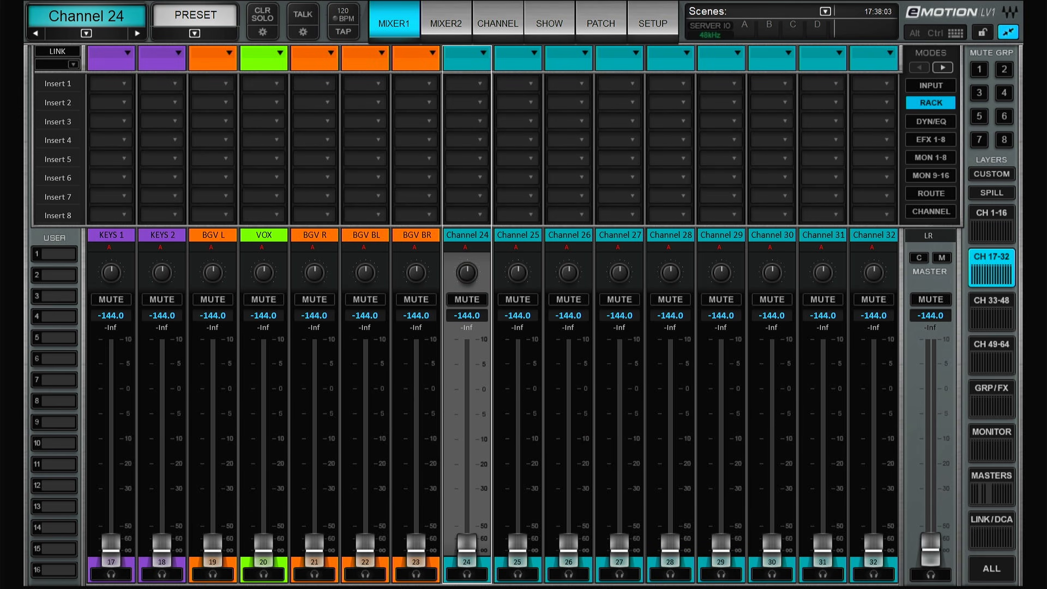
# - Color the FX 1–6 channels light gray
pyautogui.click(991, 399)
pyautogui.rightClick(518, 235)
pyautogui.click(607, 314)
pyautogui.click(611, 433)
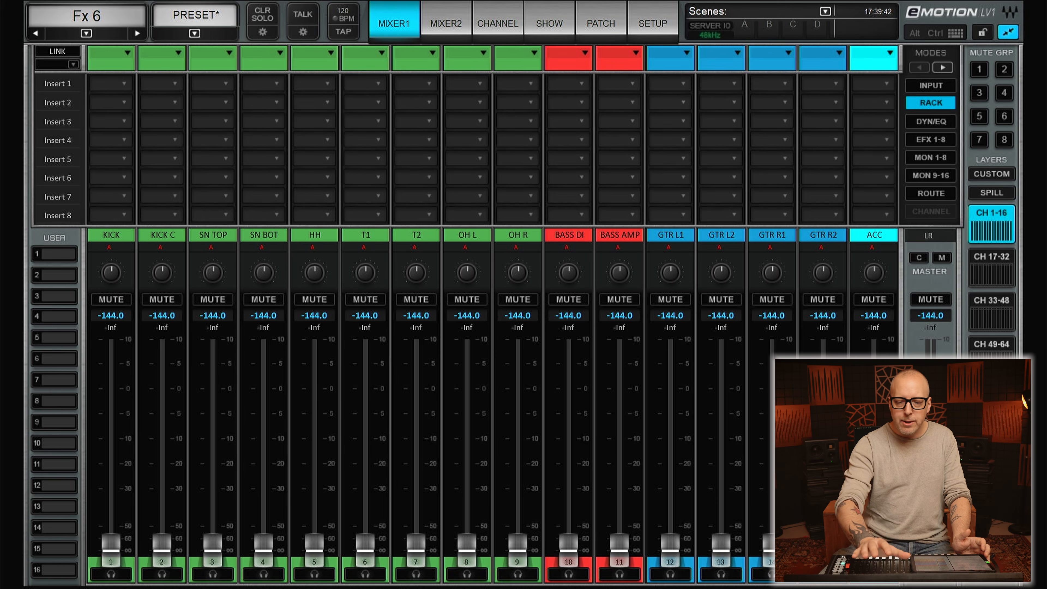
# - Review the channel layers and go through the *DRM*, *SMACK*, *MUSIC*, *BGV* and *VOX* groups one by one
pyautogui.click(992, 268)
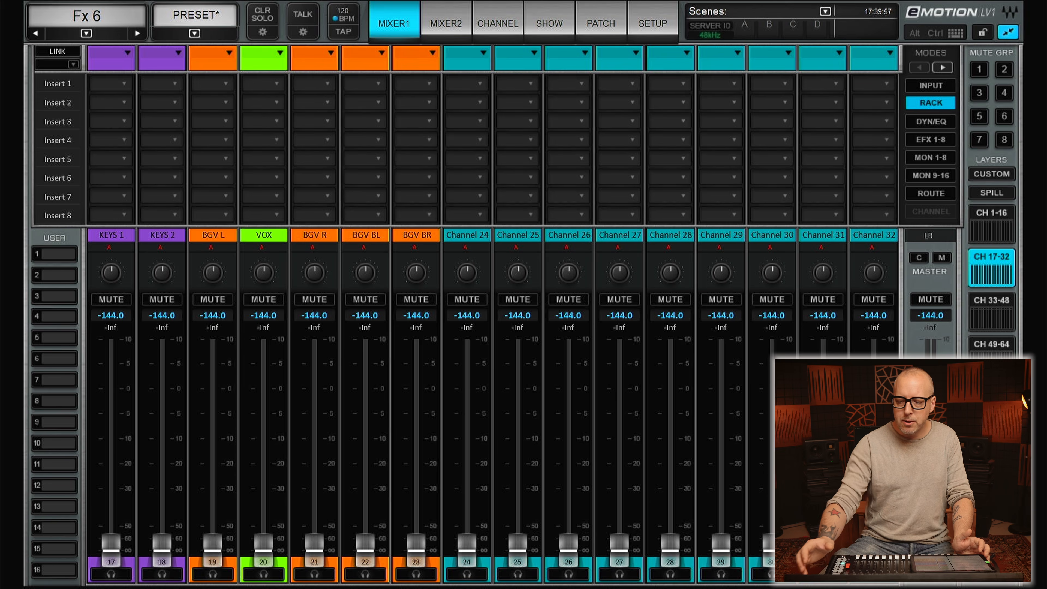
pyautogui.click(991, 300)
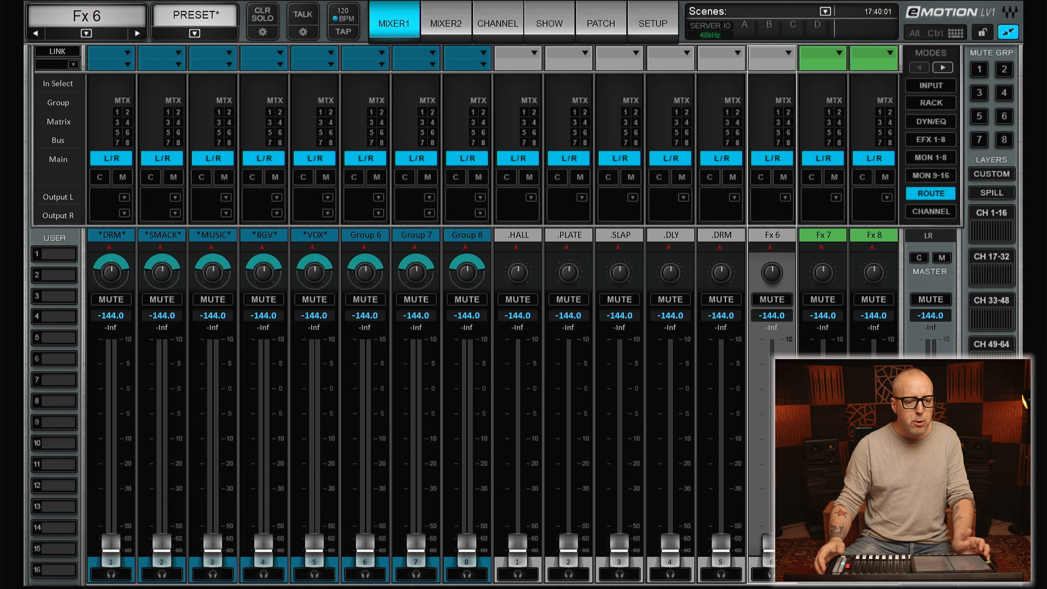
pyautogui.click(111, 235)
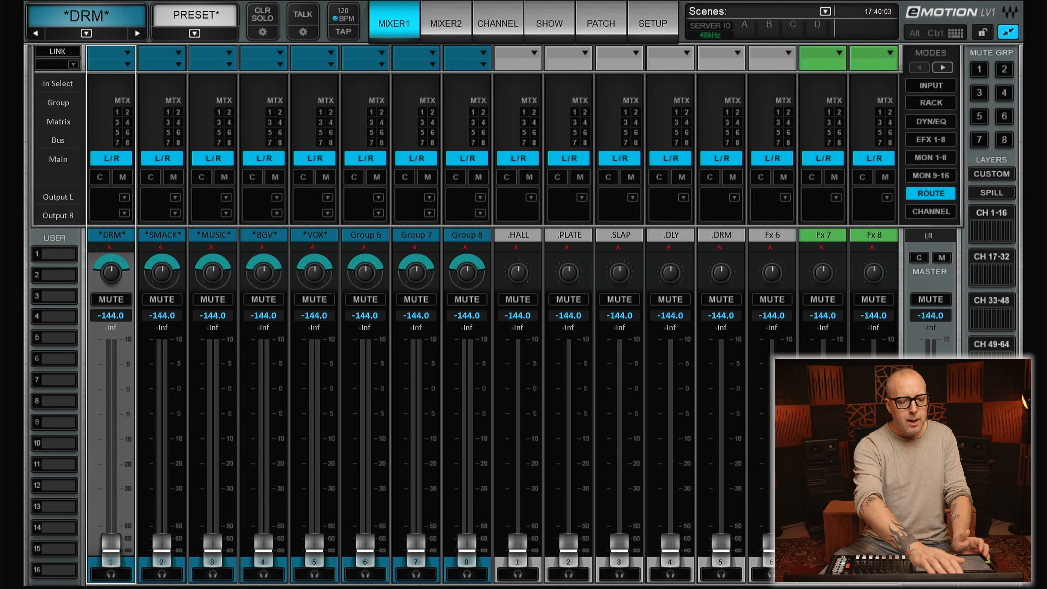
pyautogui.click(163, 236)
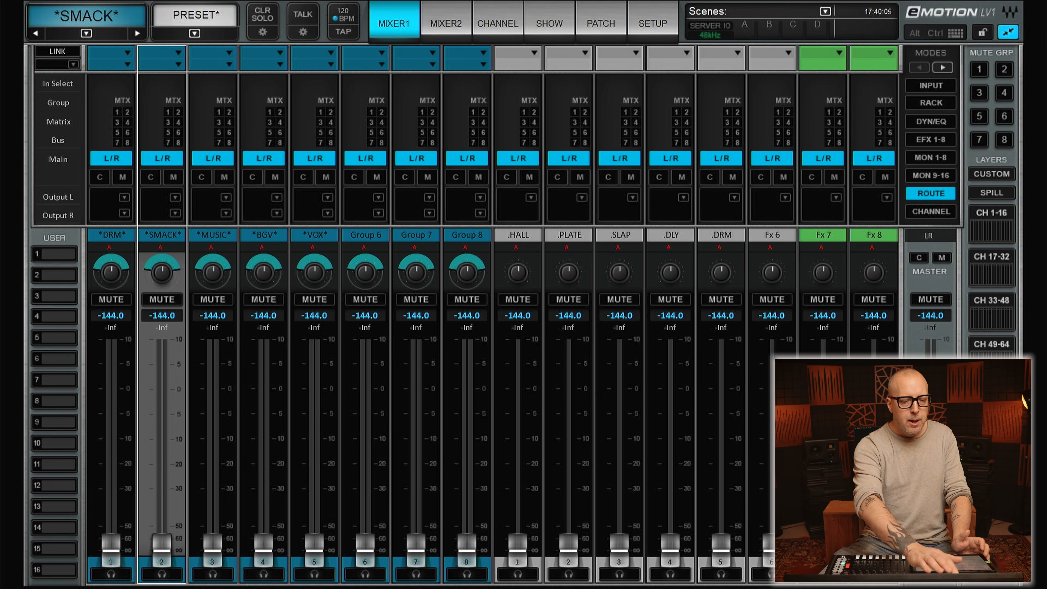
pyautogui.click(213, 235)
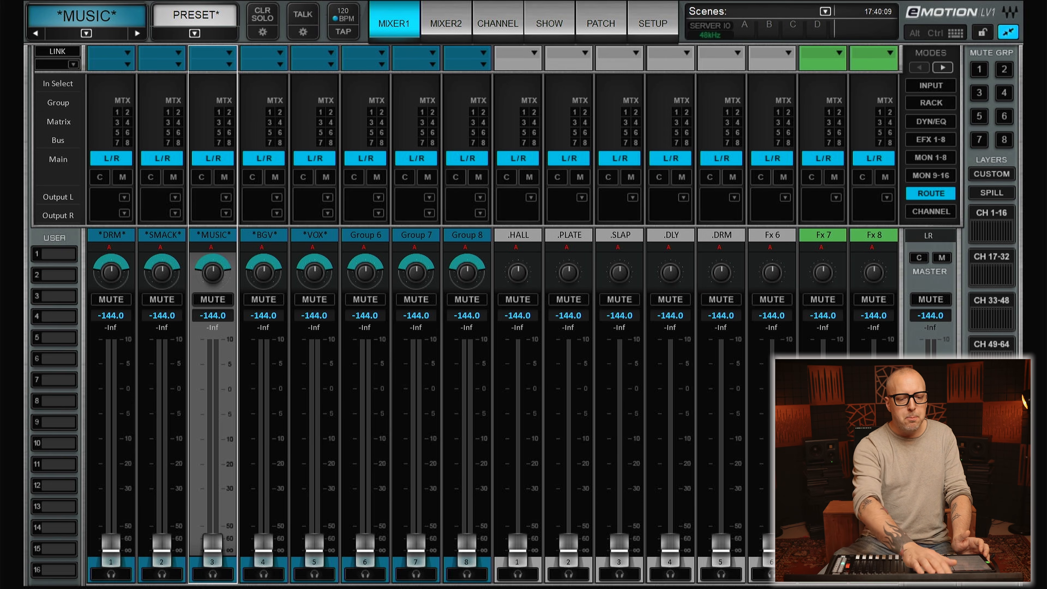
pyautogui.click(264, 235)
pyautogui.click(315, 235)
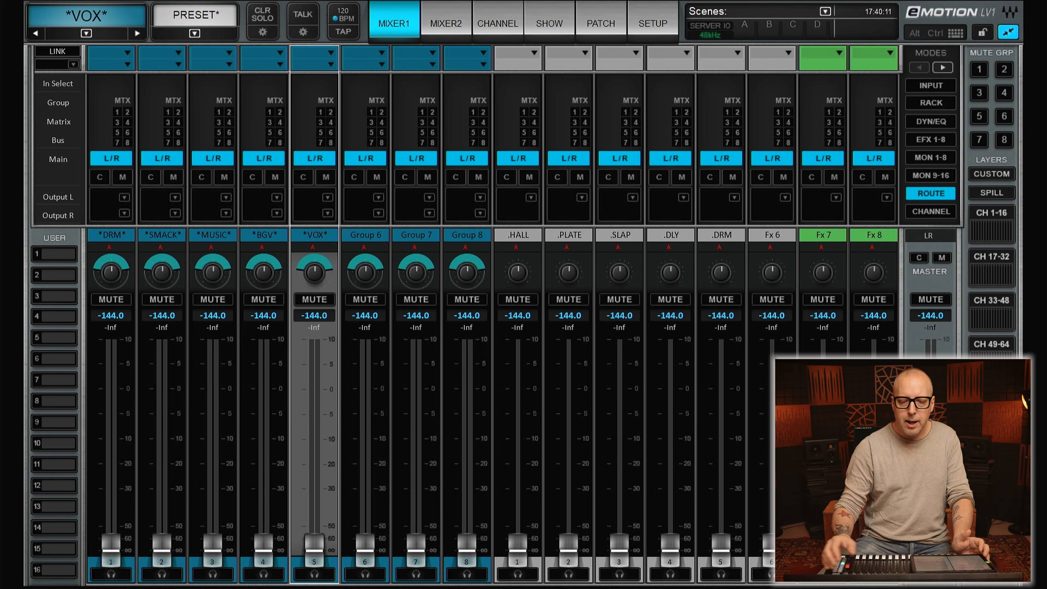
# - Go through the effect channels .HALL, .PLATE, .SLAP, .DLY and .DRM one by one
pyautogui.click(518, 235)
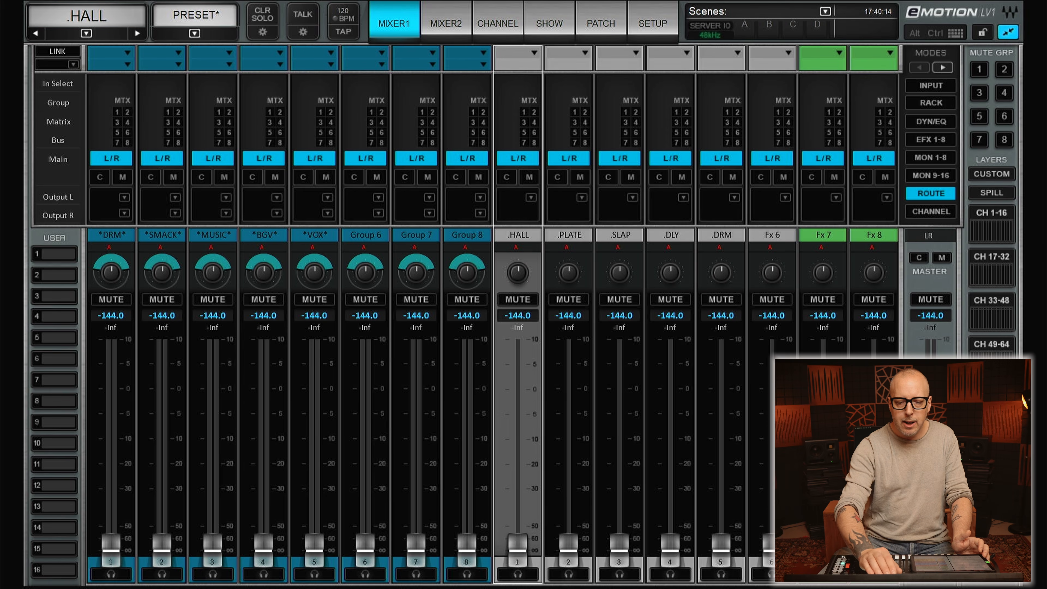
pyautogui.click(581, 426)
pyautogui.click(629, 427)
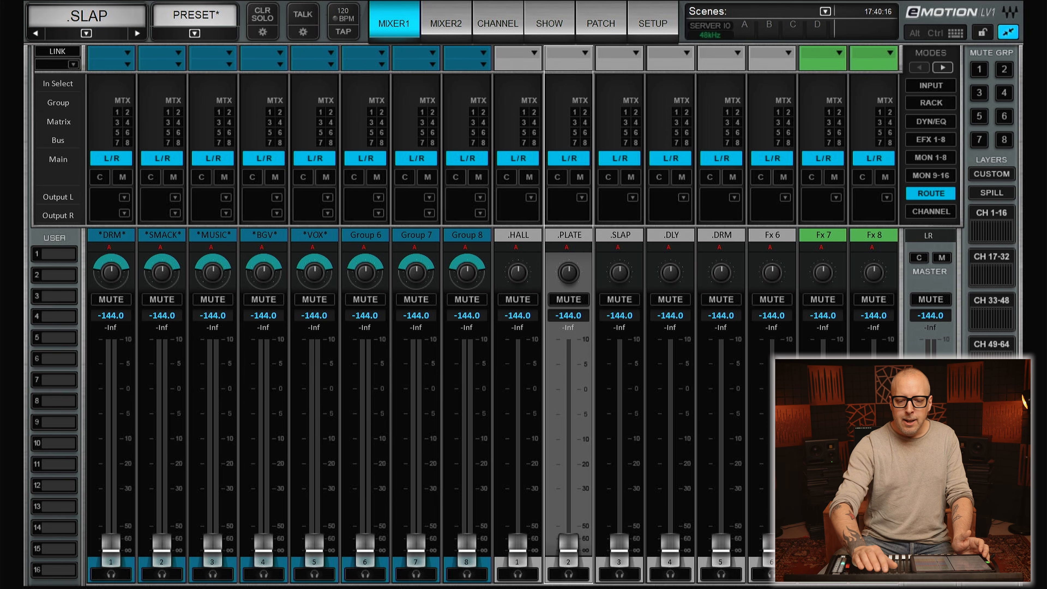
pyautogui.click(671, 235)
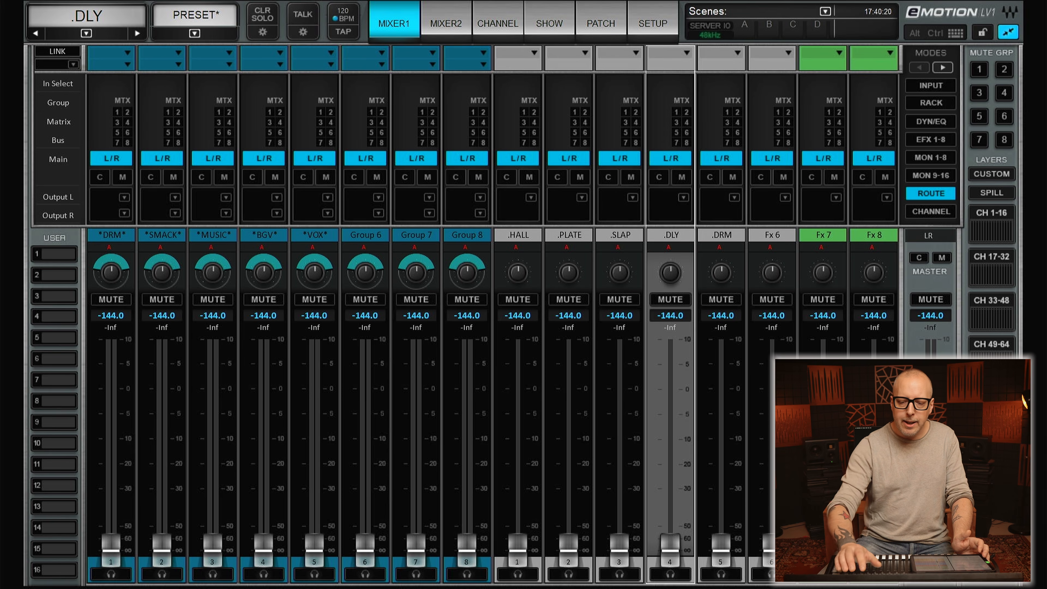
pyautogui.click(722, 235)
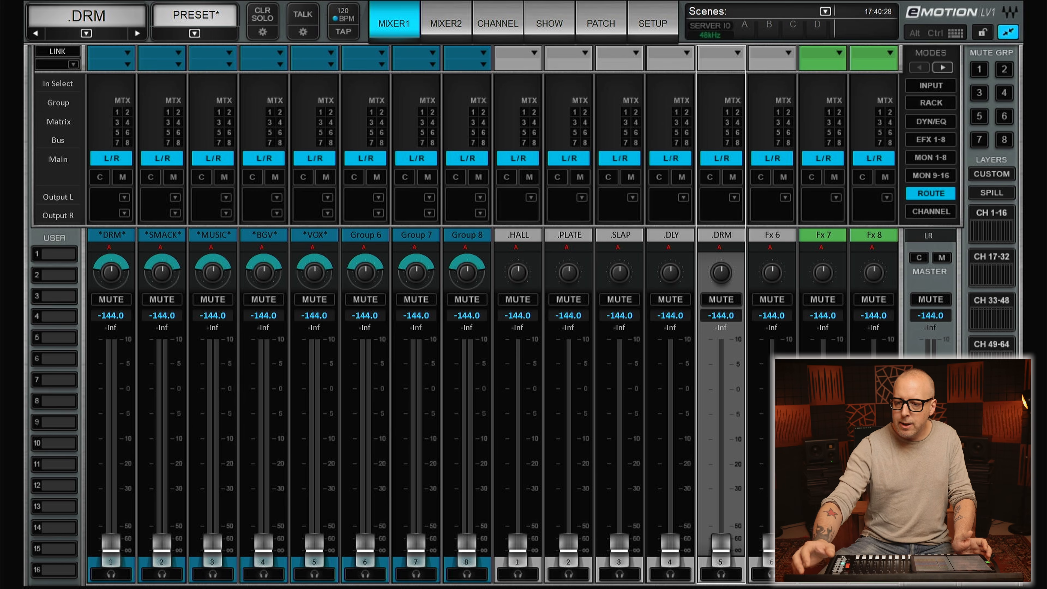
# - Switch the KEYS 1 and KEYS 2 channels to stereo
pyautogui.click(991, 267)
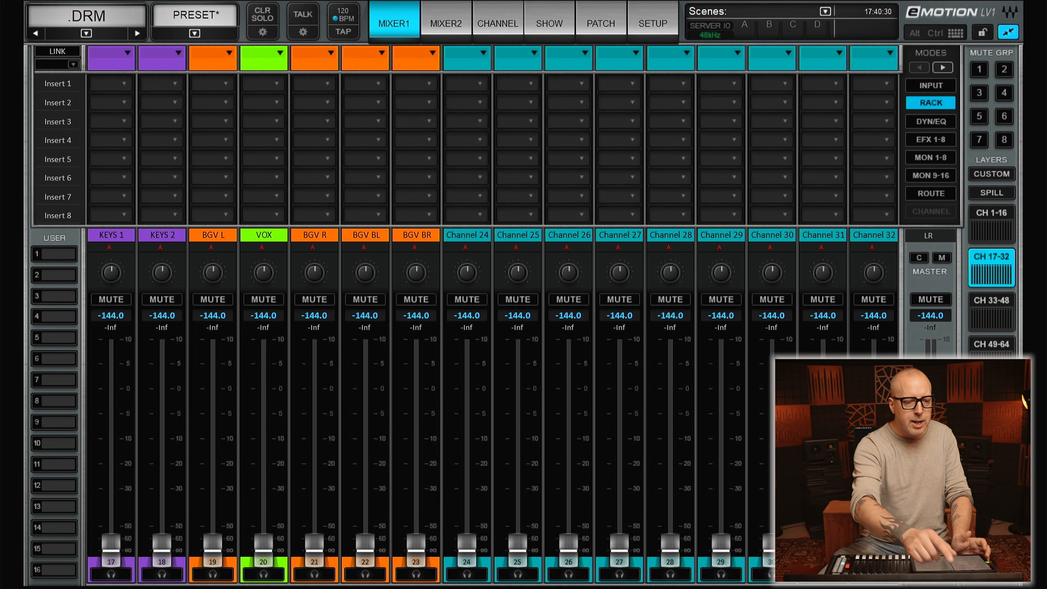
pyautogui.click(127, 54)
pyautogui.click(160, 96)
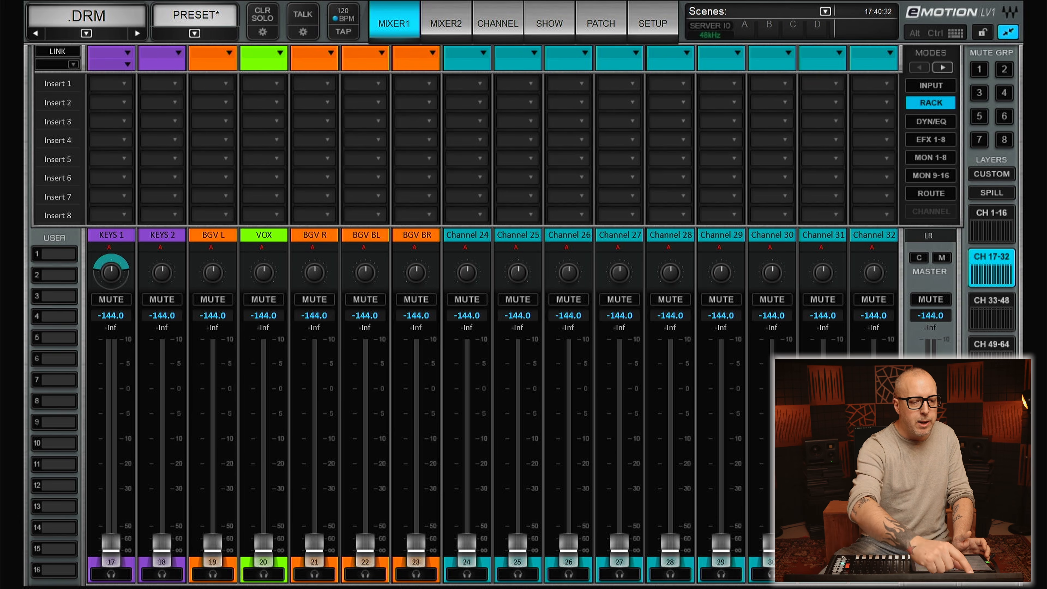
pyautogui.click(178, 53)
pyautogui.click(198, 96)
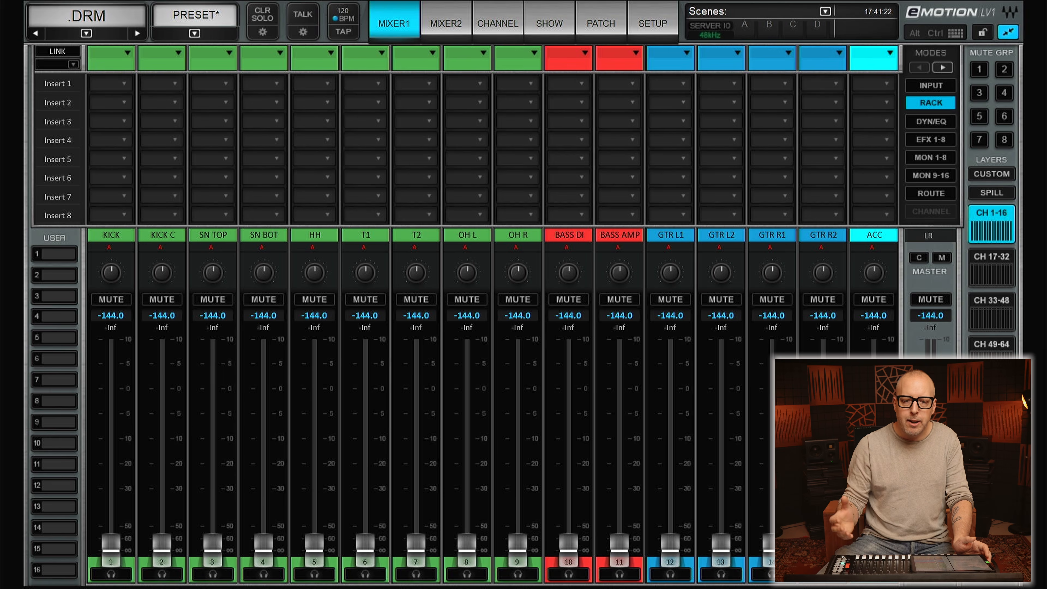
# - In the system inventory, assign the network device Stagebox to the first I/O slot of Rack A
pyautogui.click(653, 23)
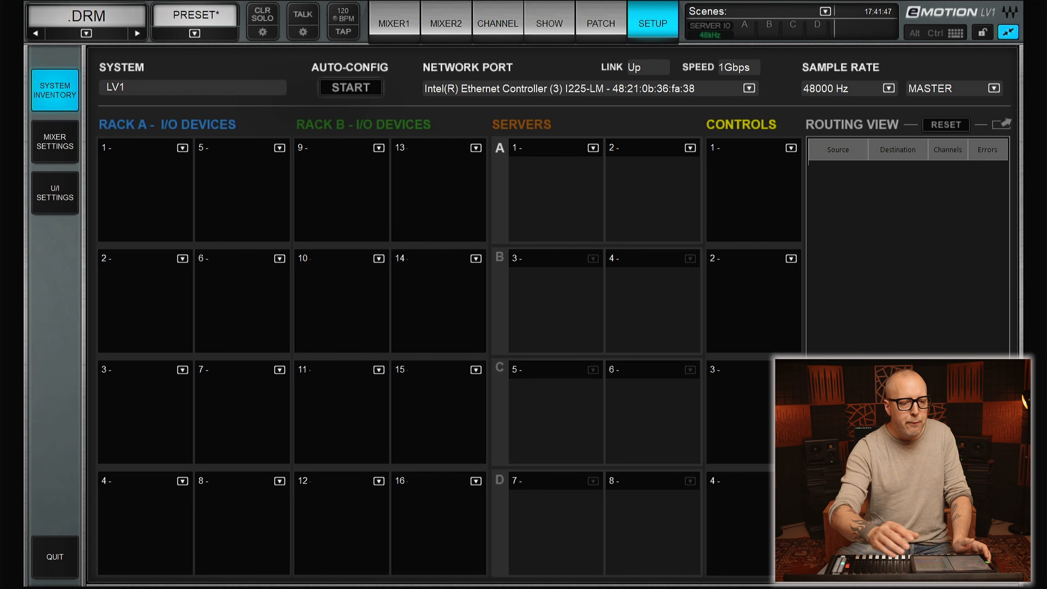
pyautogui.click(182, 147)
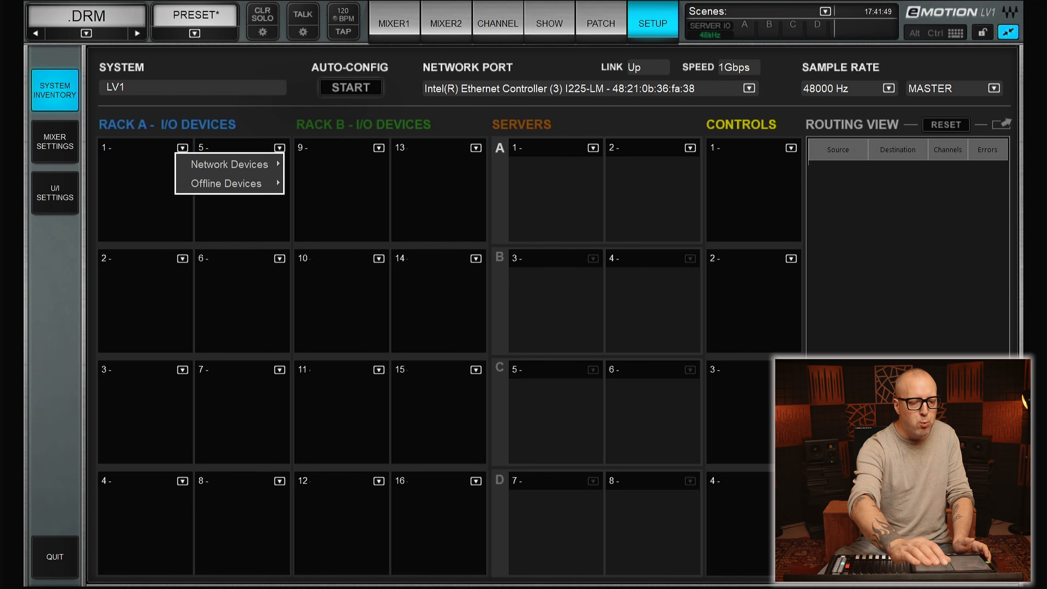
pyautogui.click(229, 164)
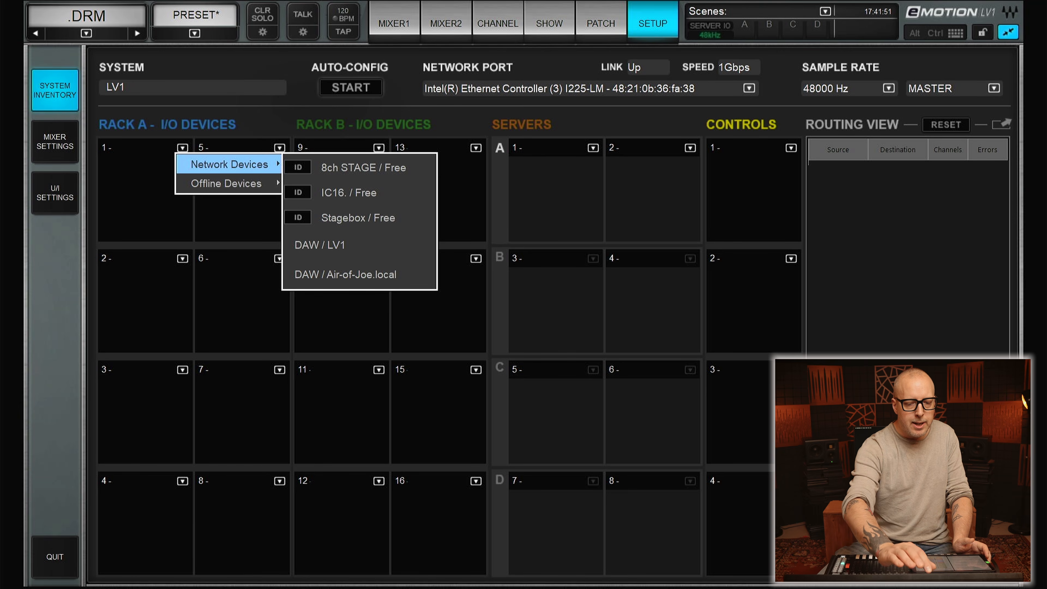
pyautogui.click(391, 217)
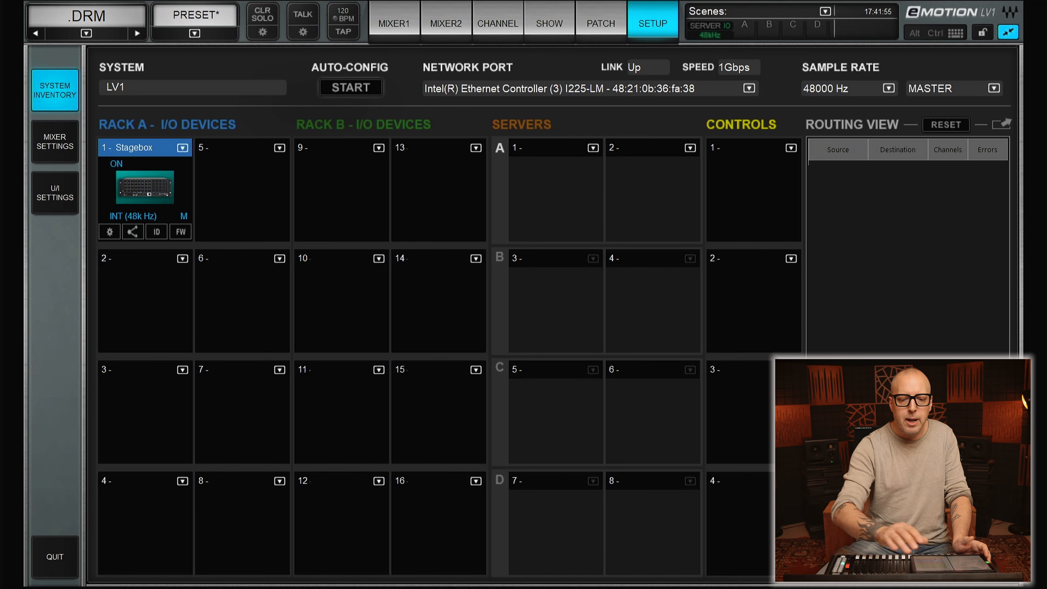
# - Assign SG Server-2 i7KExtrm3 to the first server slot and MiDiPLUS FIT to the first control slot
pyautogui.click(691, 148)
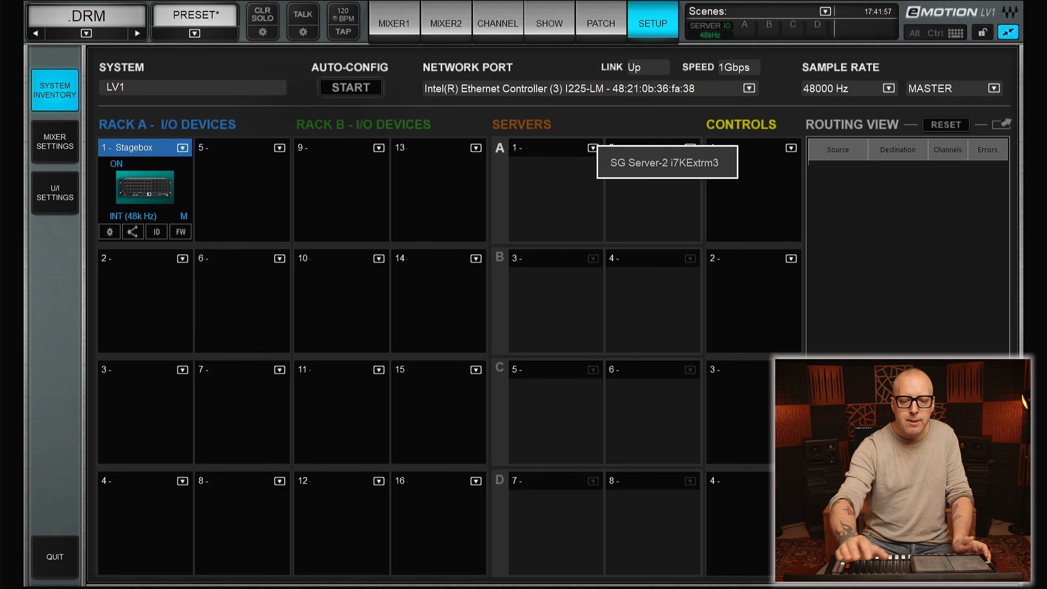
pyautogui.click(664, 162)
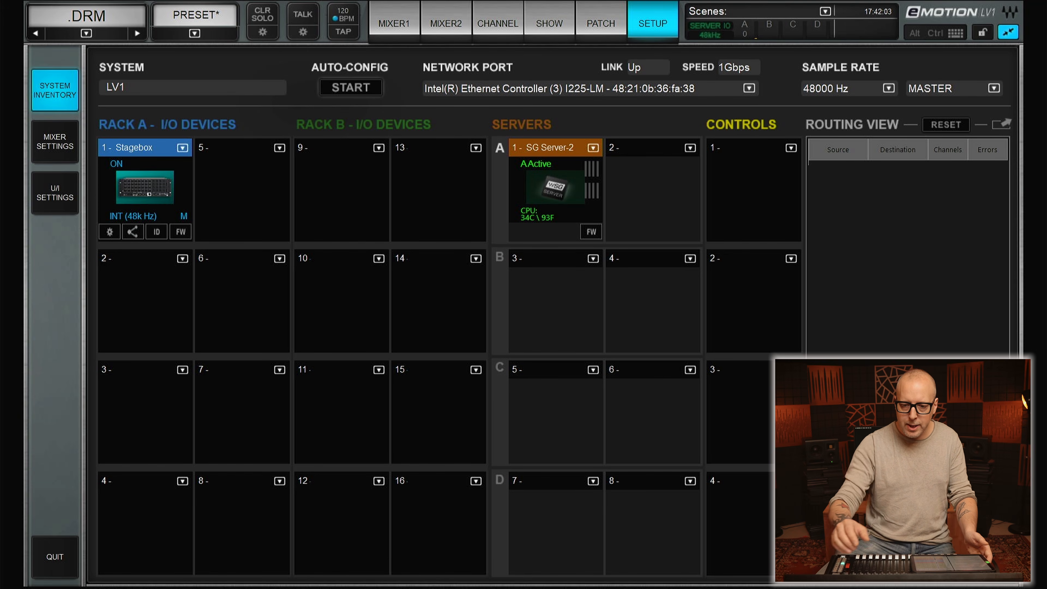
pyautogui.click(791, 148)
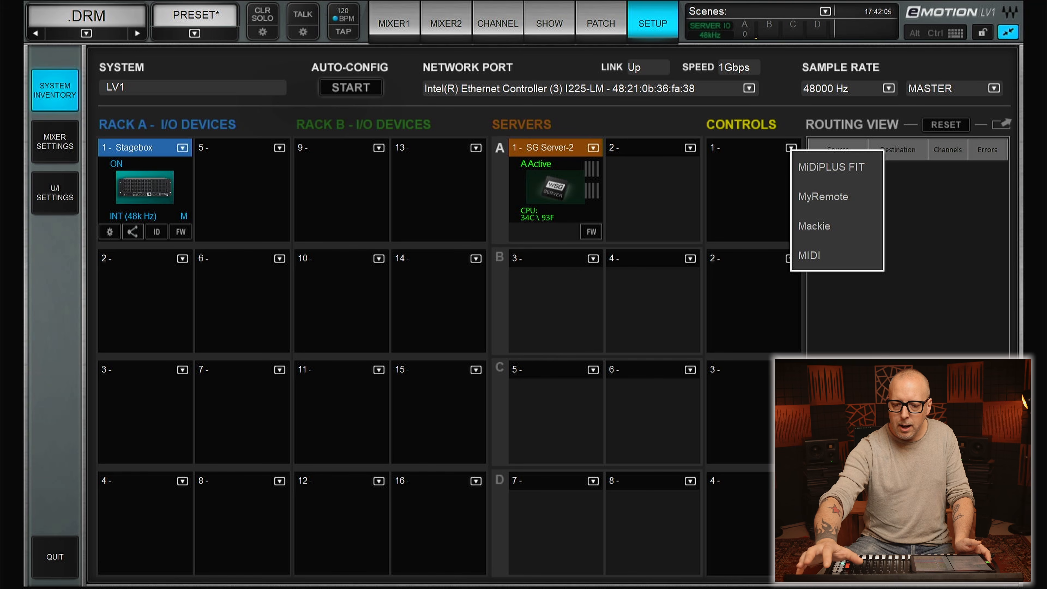
pyautogui.click(831, 167)
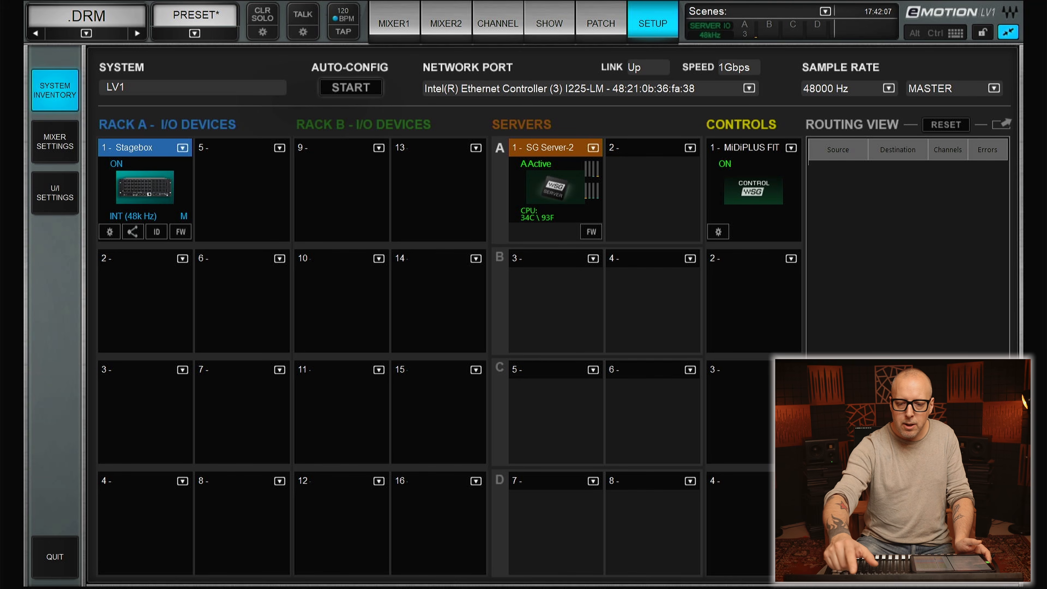
# - Configure MiDiPLUS FIT Device 1 with FIT as its input and output ports and DCA Link 16 on its master fader
pyautogui.click(718, 232)
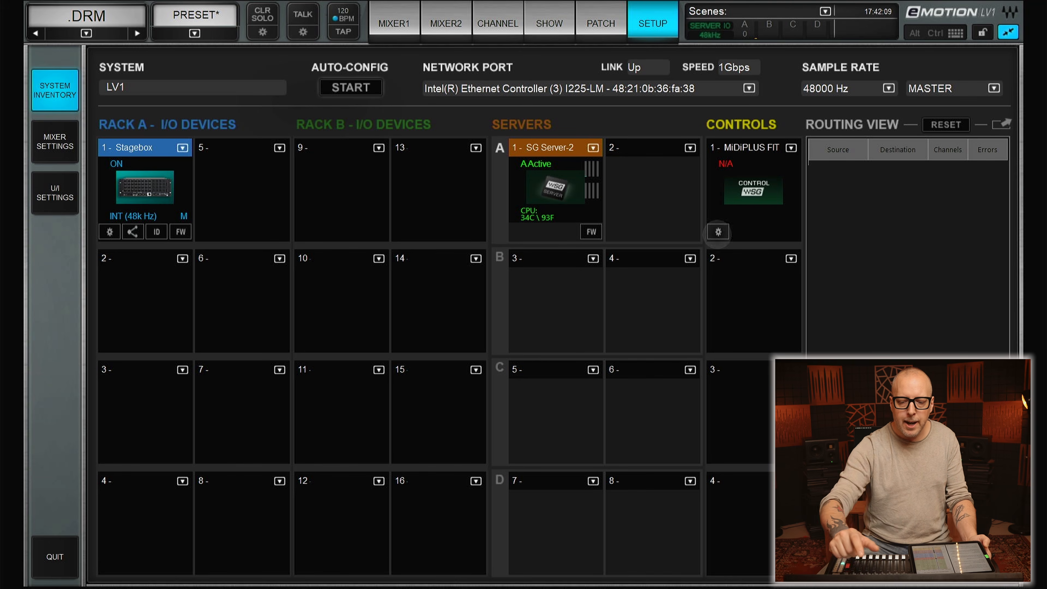
pyautogui.click(441, 223)
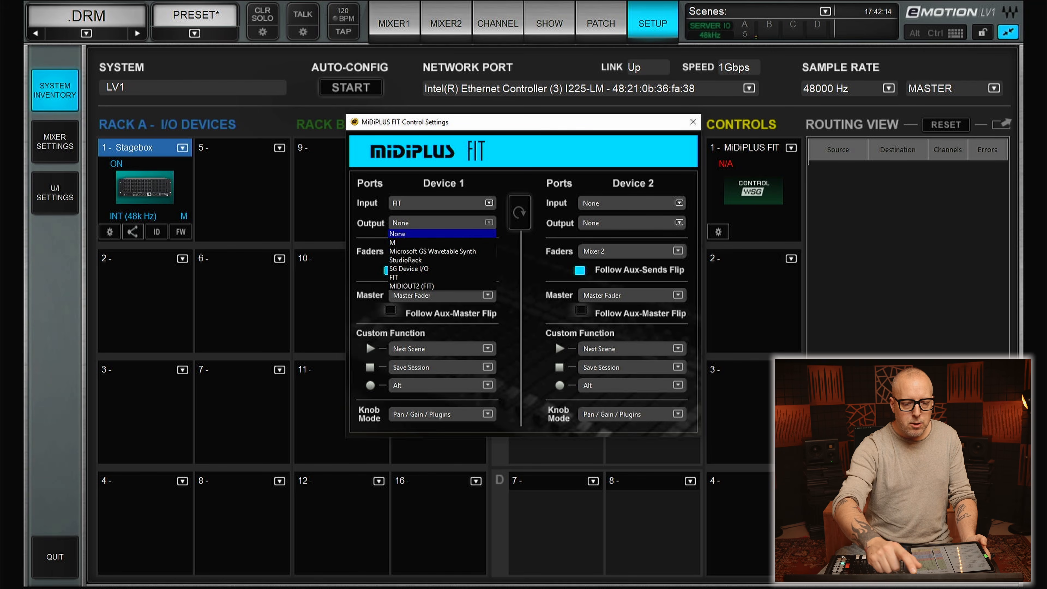
pyautogui.click(408, 239)
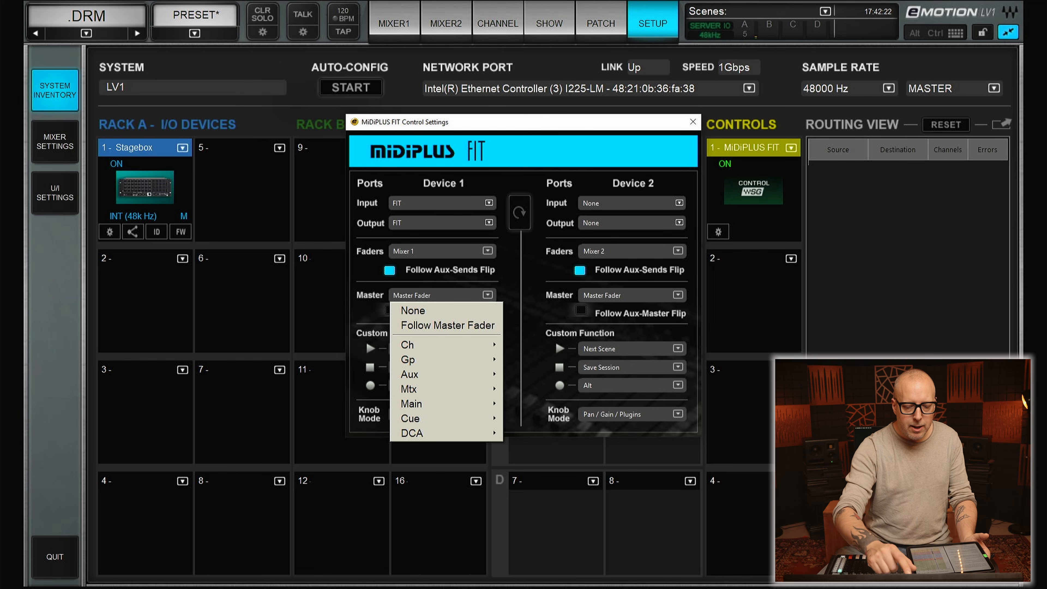
pyautogui.moveTo(412, 433)
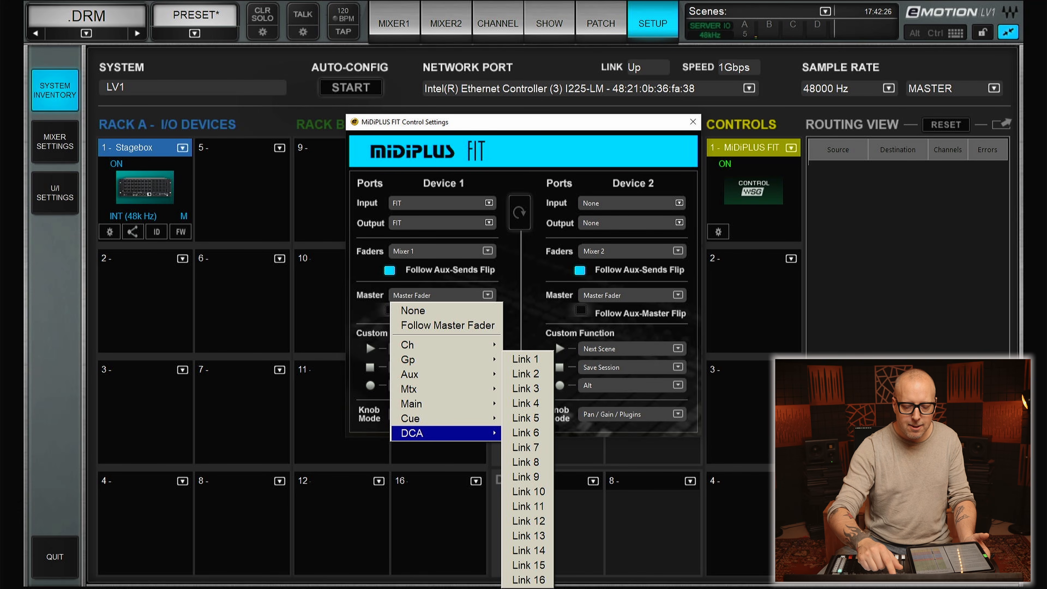
pyautogui.click(529, 579)
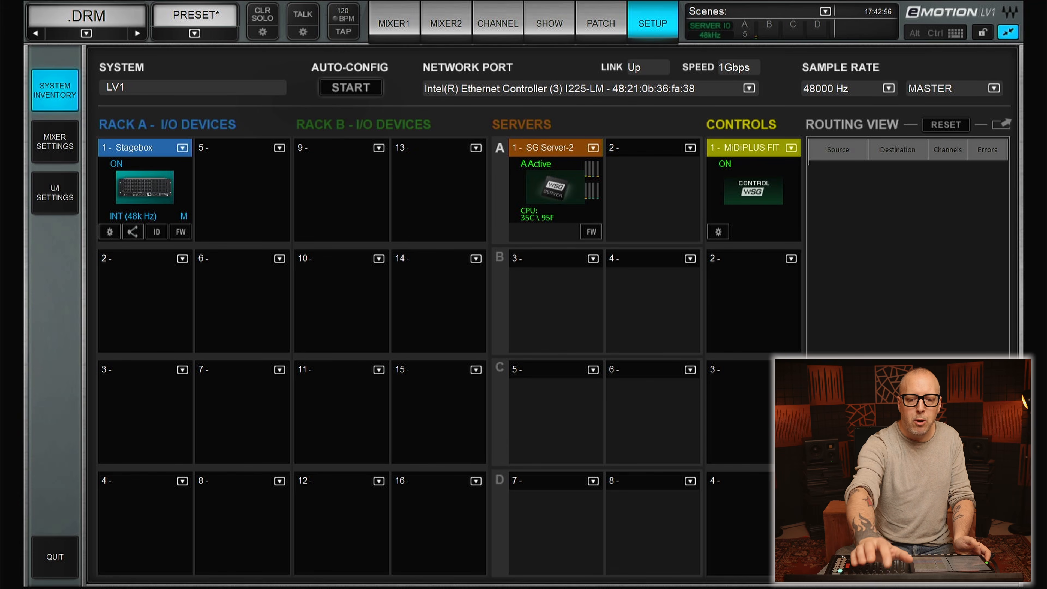
# - Patch Stagebox Mic/Line inputs 9–14 to KICK through T1 and inputs 6–8 to T2, OH L and OH R on Input A
pyautogui.click(601, 23)
pyautogui.click(53, 88)
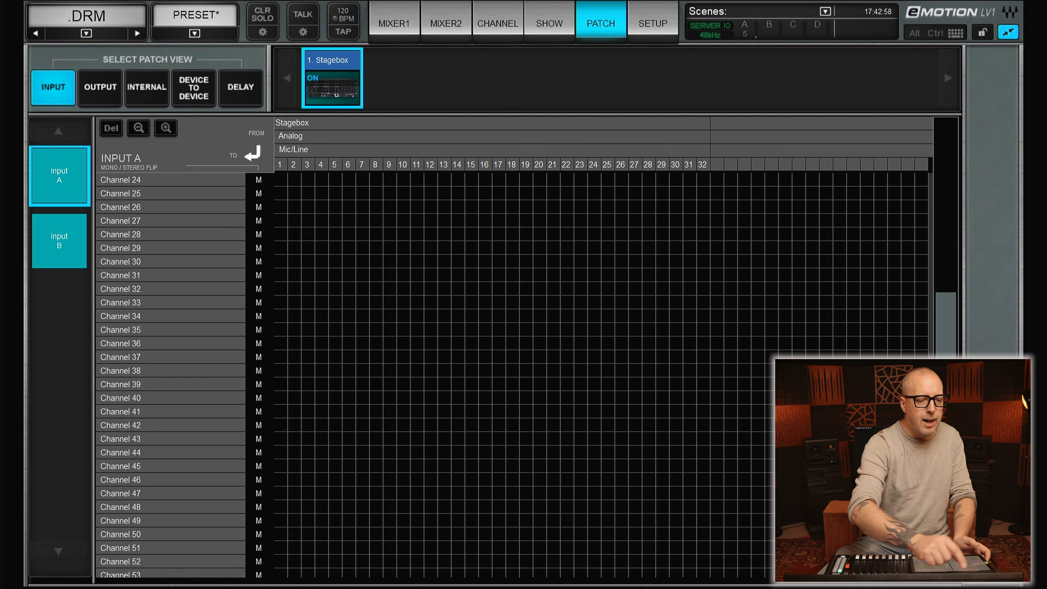
pyautogui.doubleClick(119, 248)
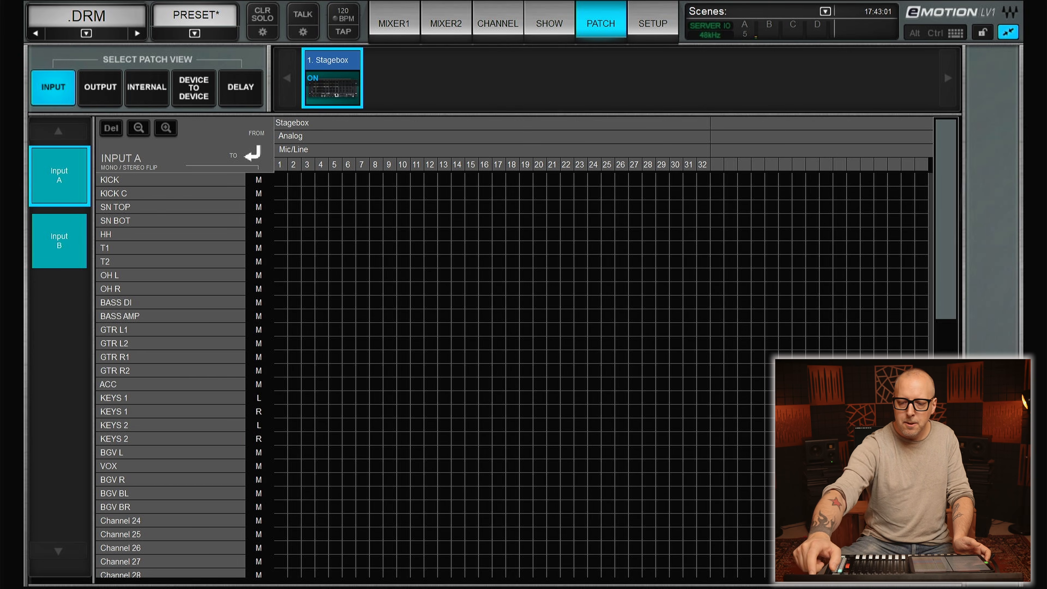
pyautogui.moveTo(390, 180); pyautogui.dragTo(458, 248)
pyautogui.moveTo(349, 261); pyautogui.dragTo(376, 289)
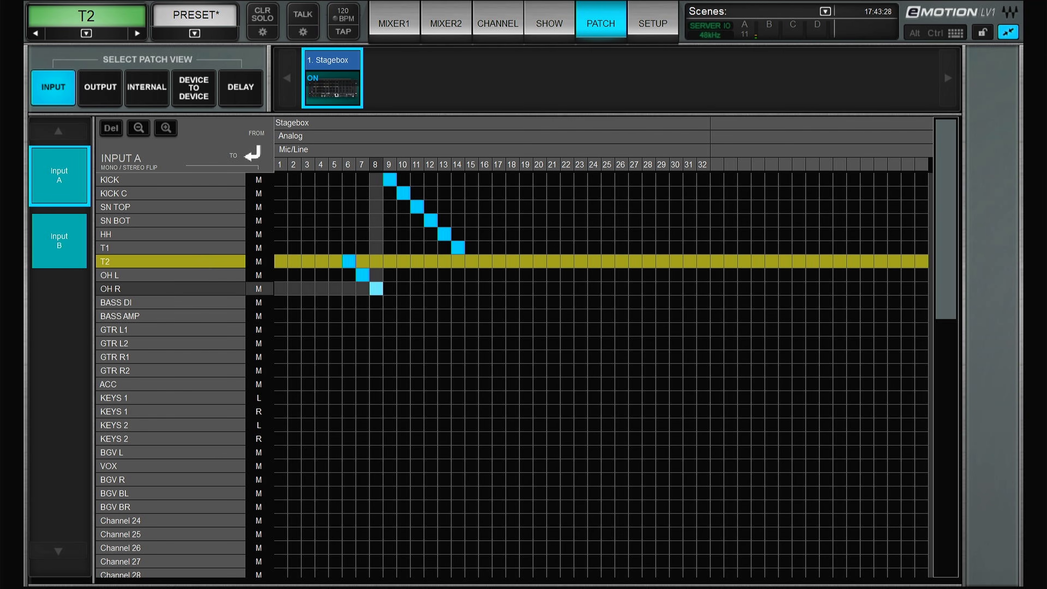
# - Patch Stagebox inputs 15–16 to the bass channels, 1–5 to the guitars and ACC, and 17–20 to KEYS 1 and KEYS 2
pyautogui.click(472, 303)
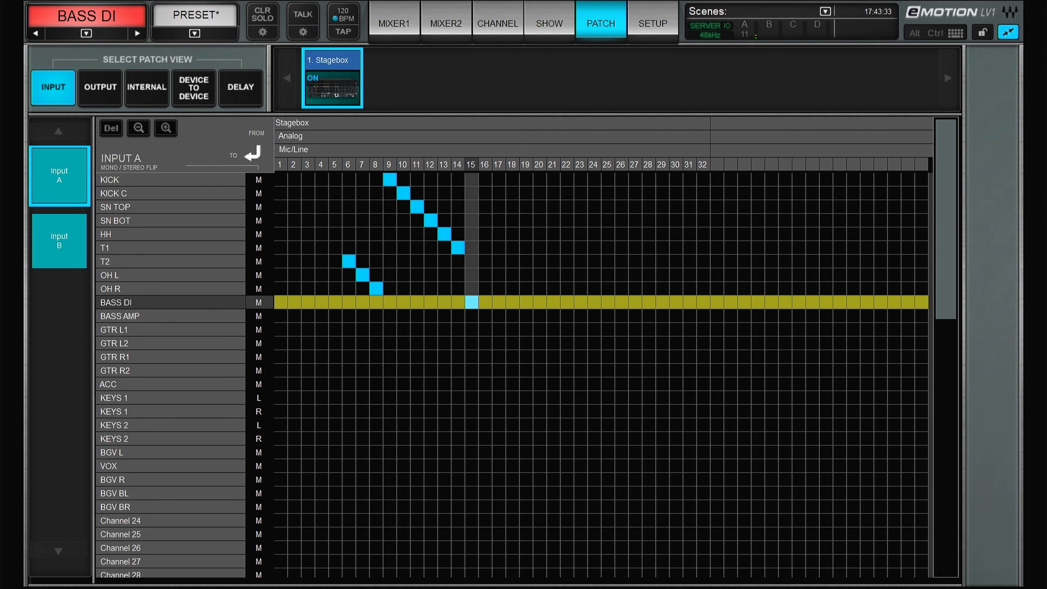
pyautogui.click(485, 317)
pyautogui.moveTo(281, 330); pyautogui.dragTo(335, 384)
pyautogui.moveTo(499, 398); pyautogui.dragTo(540, 439)
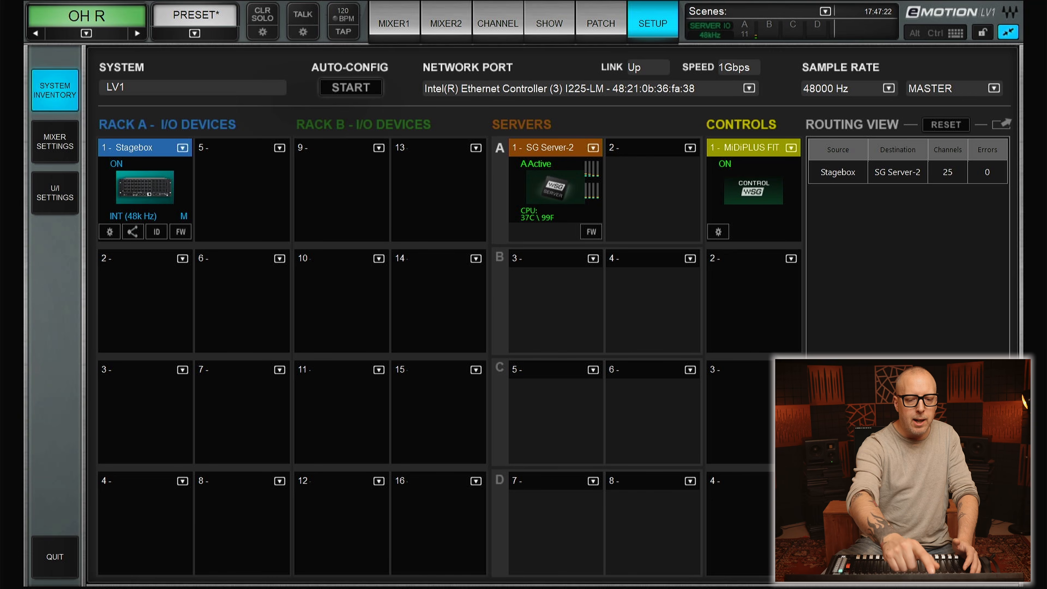
# - In the system inventory, assign the external laptop's DAW network device to the first I/O slot of Rack B
pyautogui.click(378, 147)
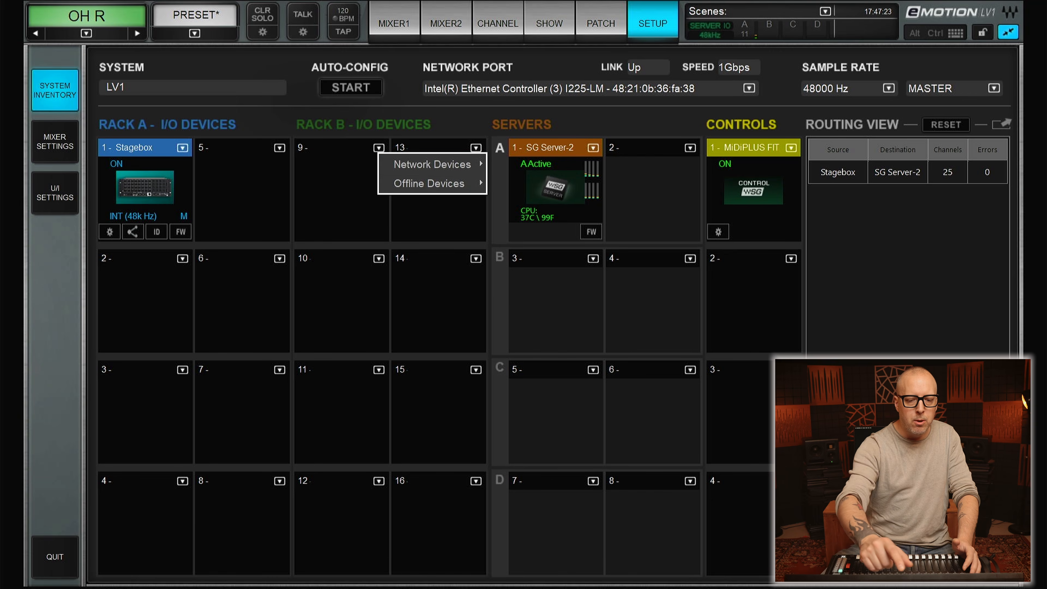
pyautogui.click(432, 164)
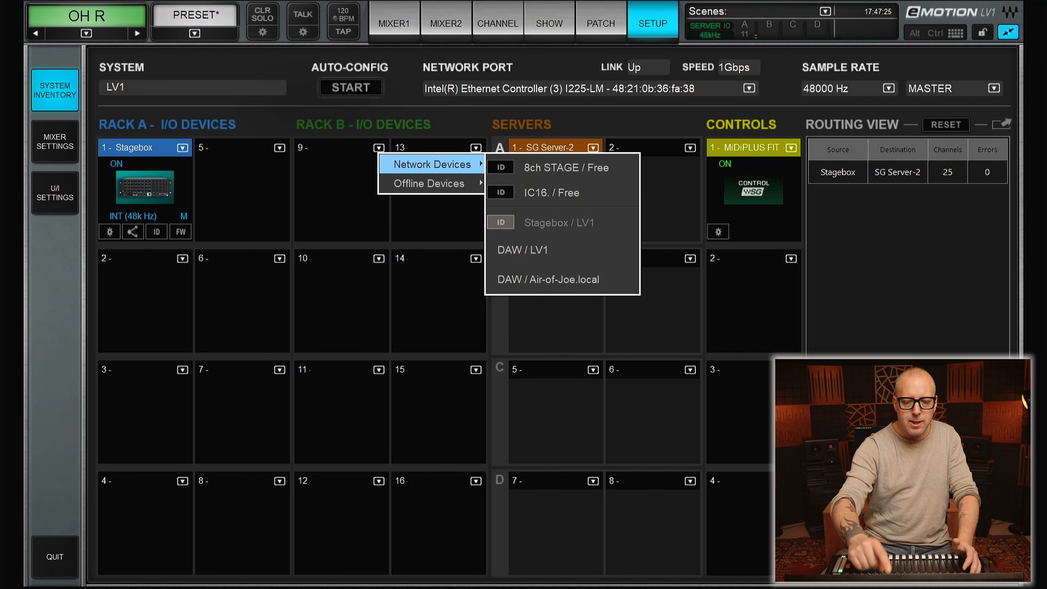
pyautogui.click(548, 280)
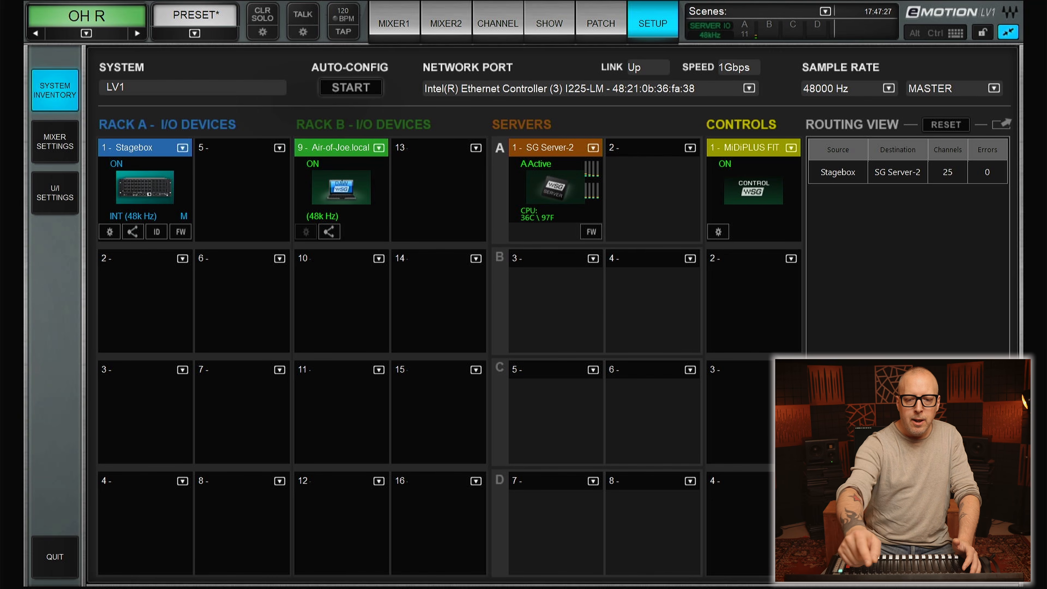
# - Patch the channels' direct outputs one-to-one to the laptop's ASIO channels and set their pick-off points to INP
pyautogui.click(601, 23)
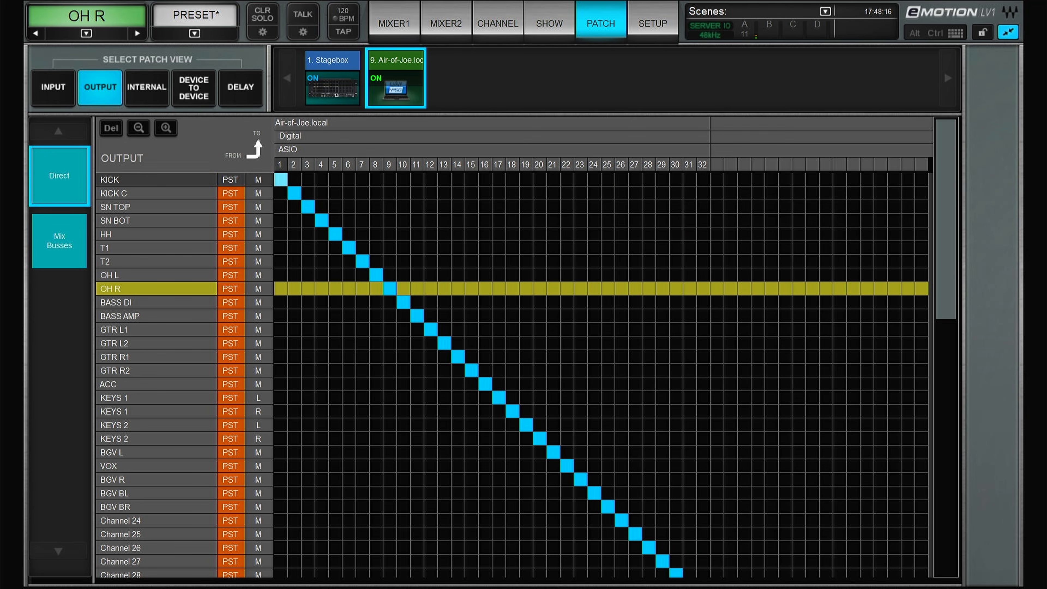
pyautogui.moveTo(230, 179); pyautogui.dragTo(230, 575)
pyautogui.click(230, 344)
pyautogui.click(230, 357)
pyautogui.scroll(6, 230, 357)
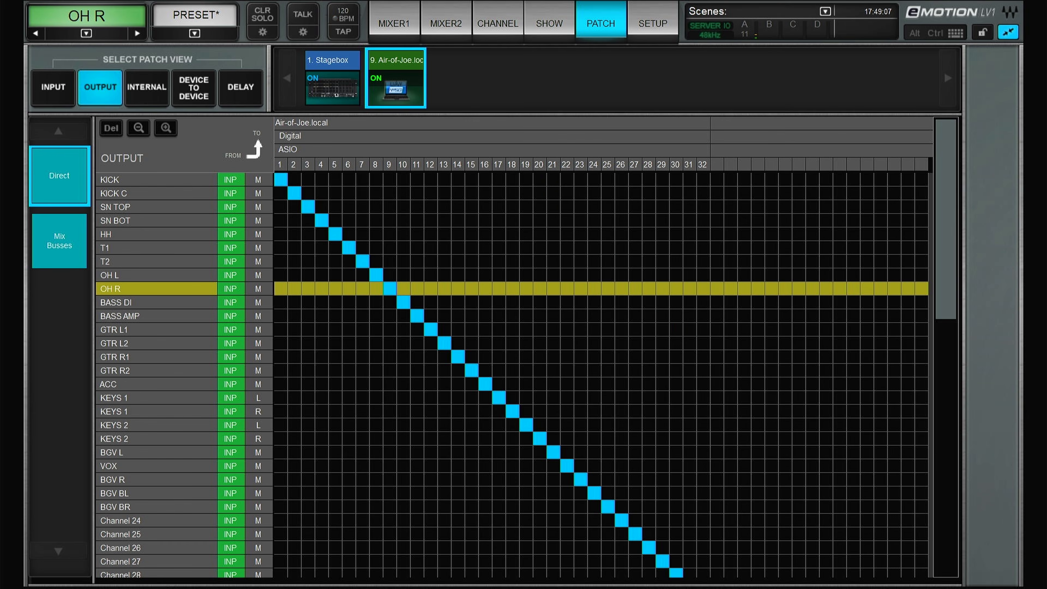
# - Patch the laptop's ASIO channels one-to-one from KICK onward on Input B, then return to Input A with Stagebox also shown
pyautogui.click(53, 87)
pyautogui.click(59, 241)
pyautogui.moveTo(281, 180); pyautogui.dragTo(704, 562)
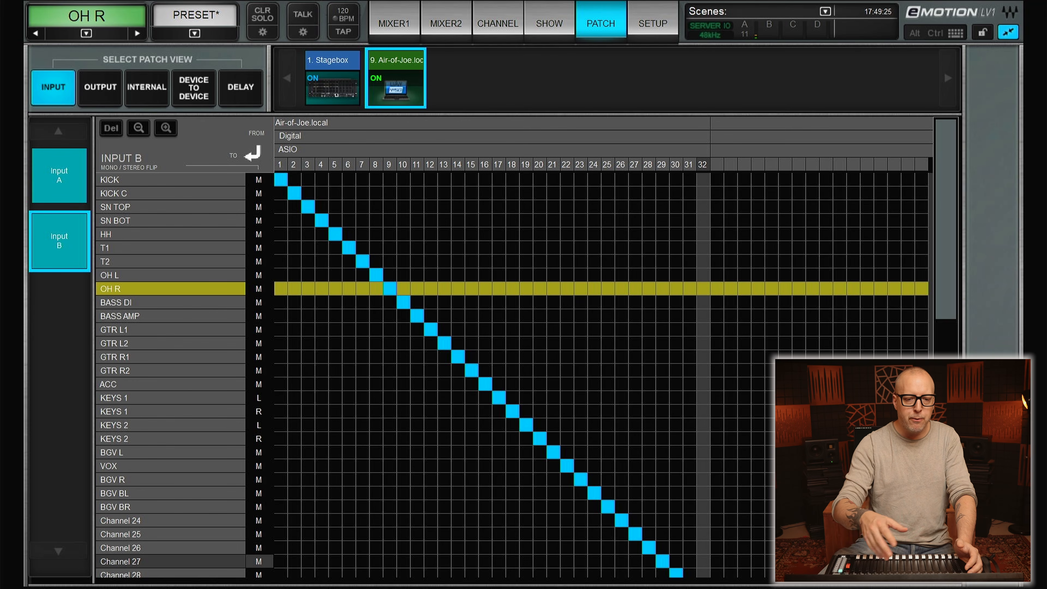
pyautogui.click(333, 78)
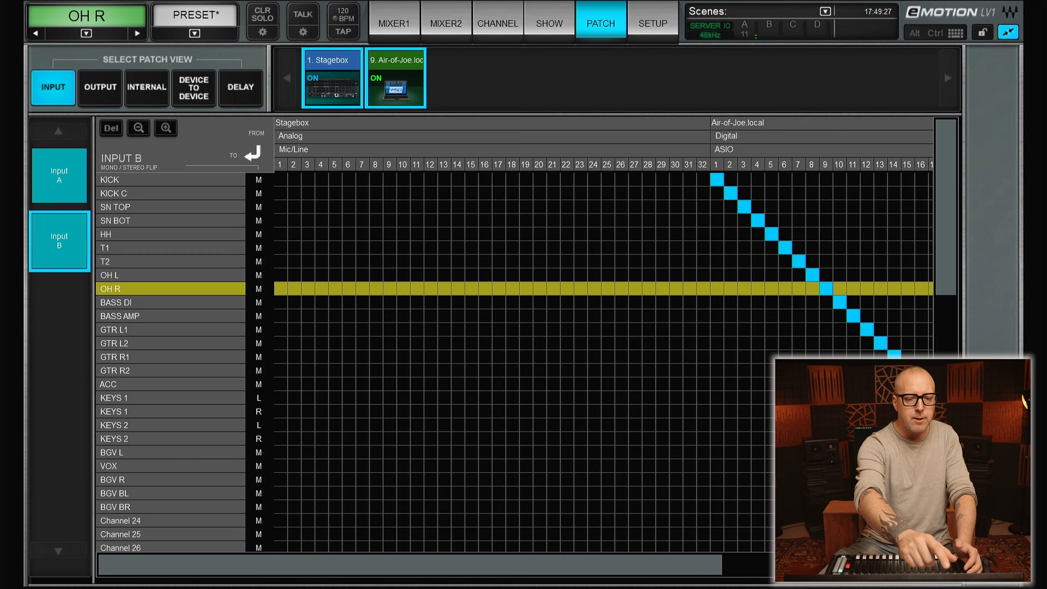
pyautogui.click(59, 176)
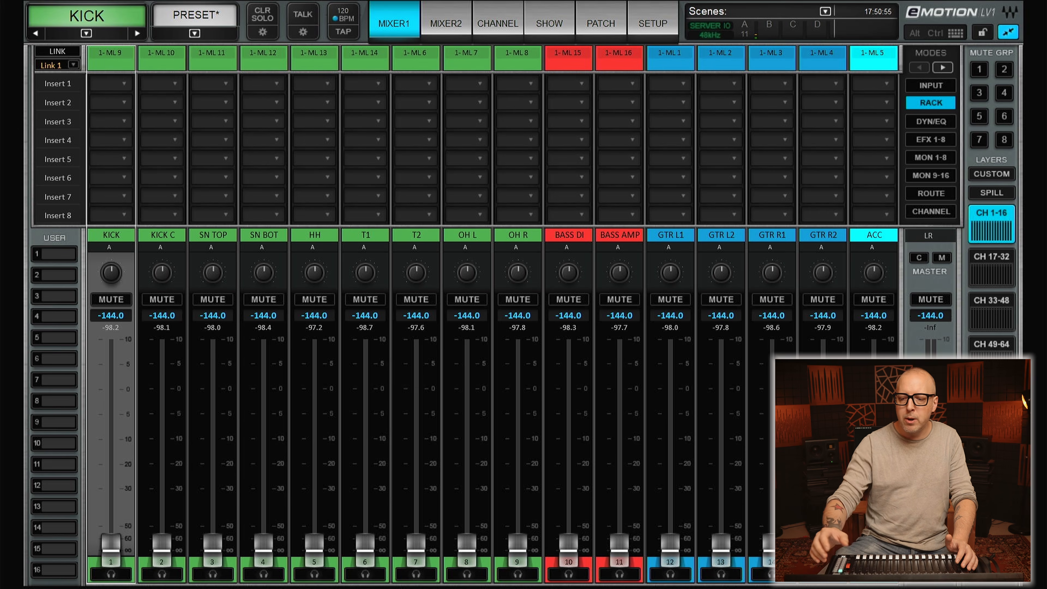
# - Go through the band's input channels in the channel view and assign each one to Link 1
pyautogui.press('F3')
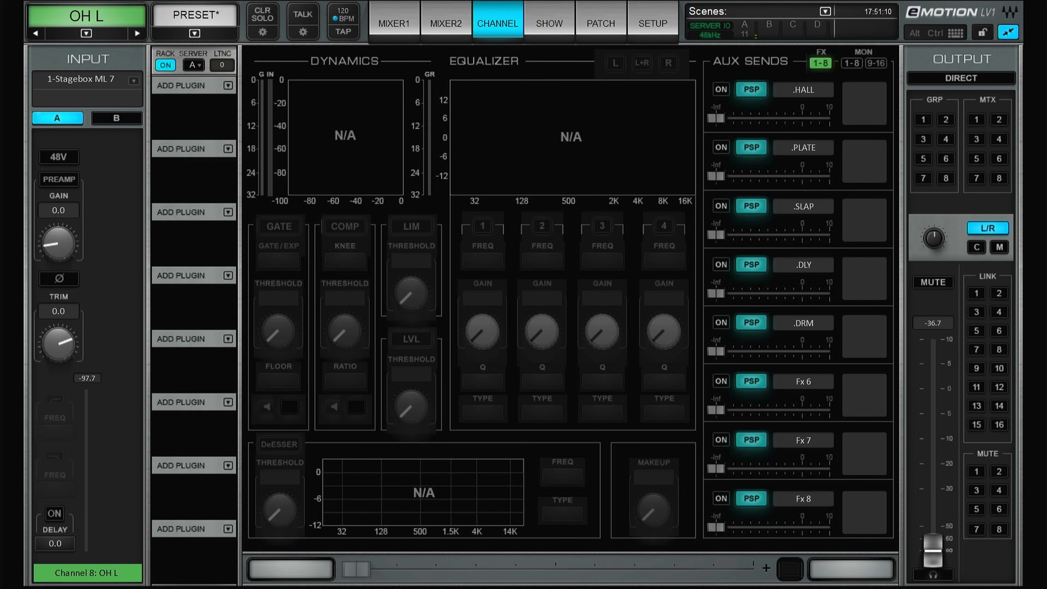
pyautogui.click(136, 33)
pyautogui.click(135, 33)
pyautogui.click(135, 33)
pyautogui.click(135, 33)
pyautogui.click(136, 33)
pyautogui.click(135, 33)
pyautogui.click(135, 33)
pyautogui.click(980, 294)
pyautogui.click(982, 294)
pyautogui.click(40, 34)
pyautogui.click(39, 33)
pyautogui.click(40, 34)
pyautogui.click(39, 34)
pyautogui.click(40, 34)
pyautogui.click(39, 33)
pyautogui.click(39, 33)
pyautogui.click(38, 32)
pyautogui.click(38, 32)
pyautogui.click(38, 32)
pyautogui.click(38, 33)
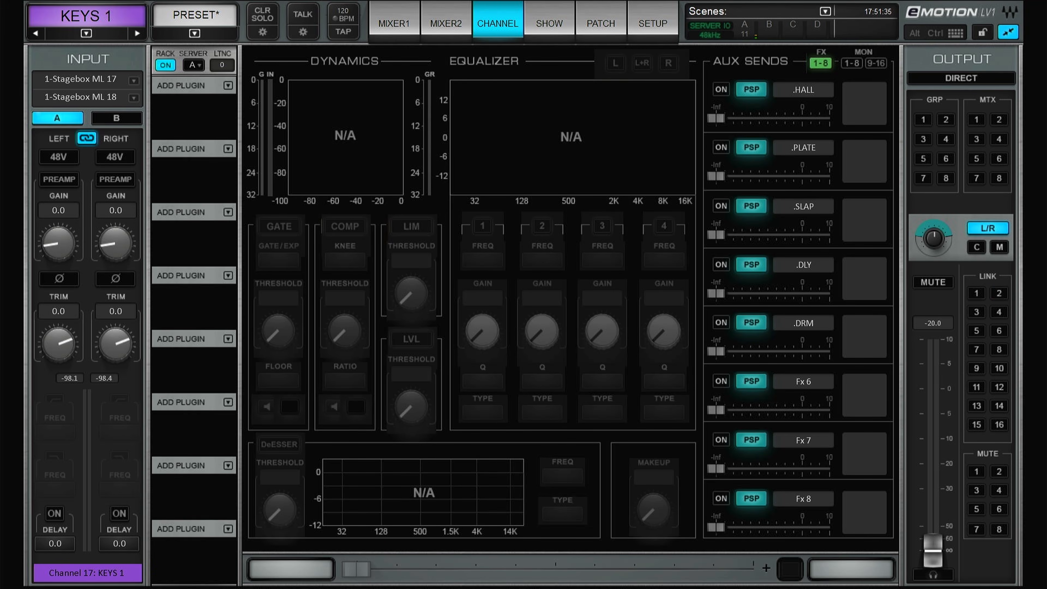
pyautogui.click(977, 293)
pyautogui.click(137, 33)
pyautogui.click(977, 293)
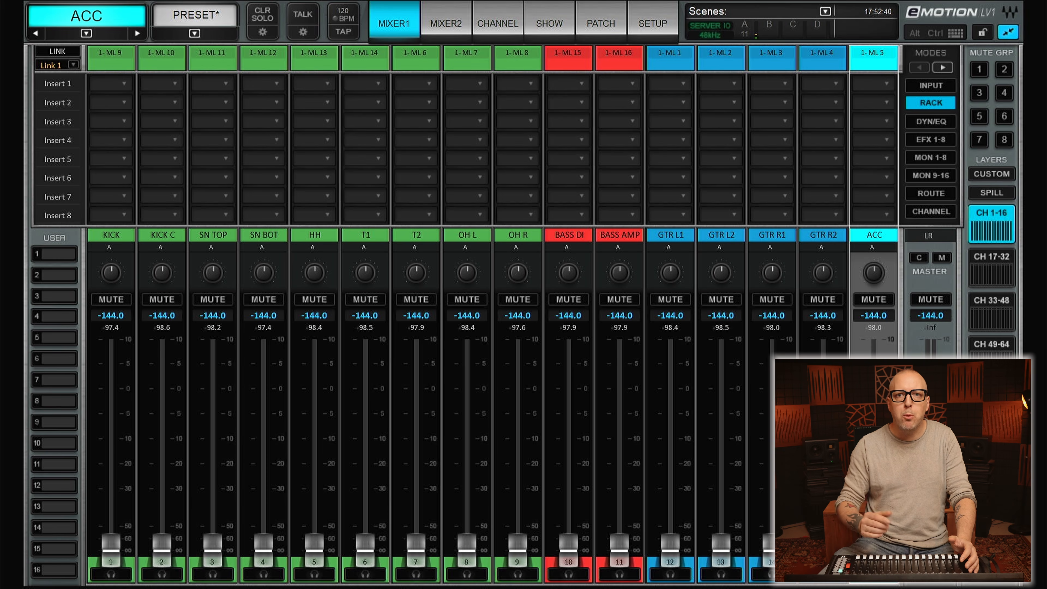
# - Enable Link 1 and remove the L/R main routing from all linked channels by way of ACC
pyautogui.click(58, 52)
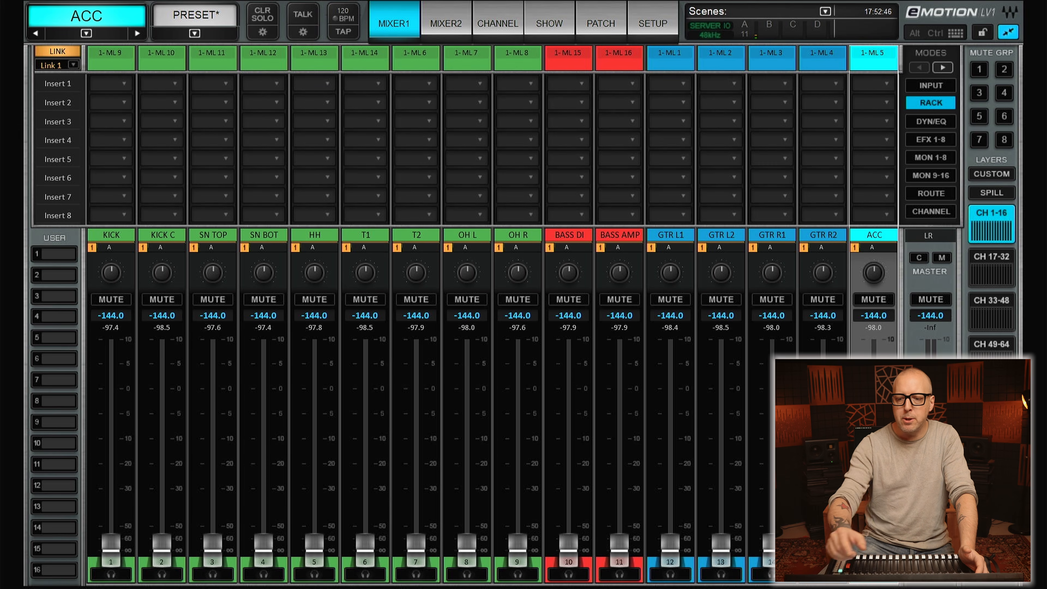
pyautogui.click(934, 195)
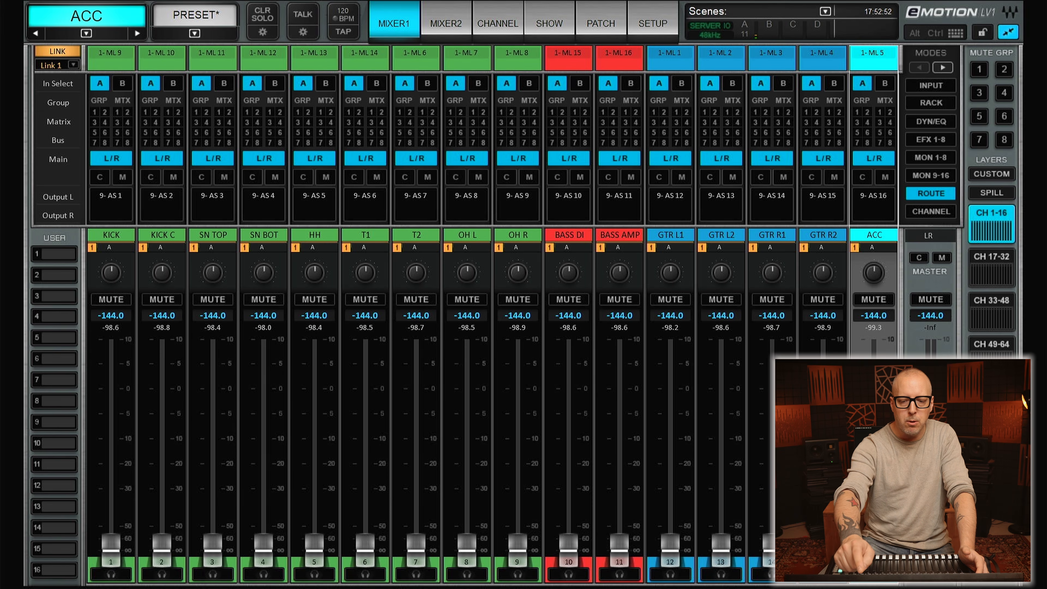
pyautogui.click(874, 158)
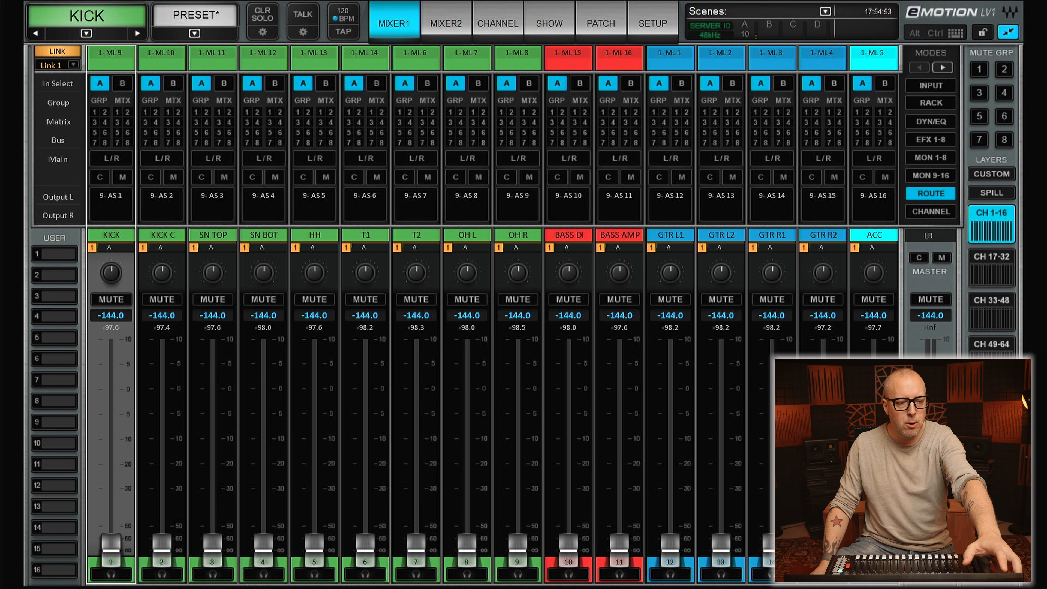
# - Route KICK, KICK C, SN TOP, SN BOT, HH and T1 to group 1 with linking disabled
pyautogui.click(94, 112)
pyautogui.click(145, 111)
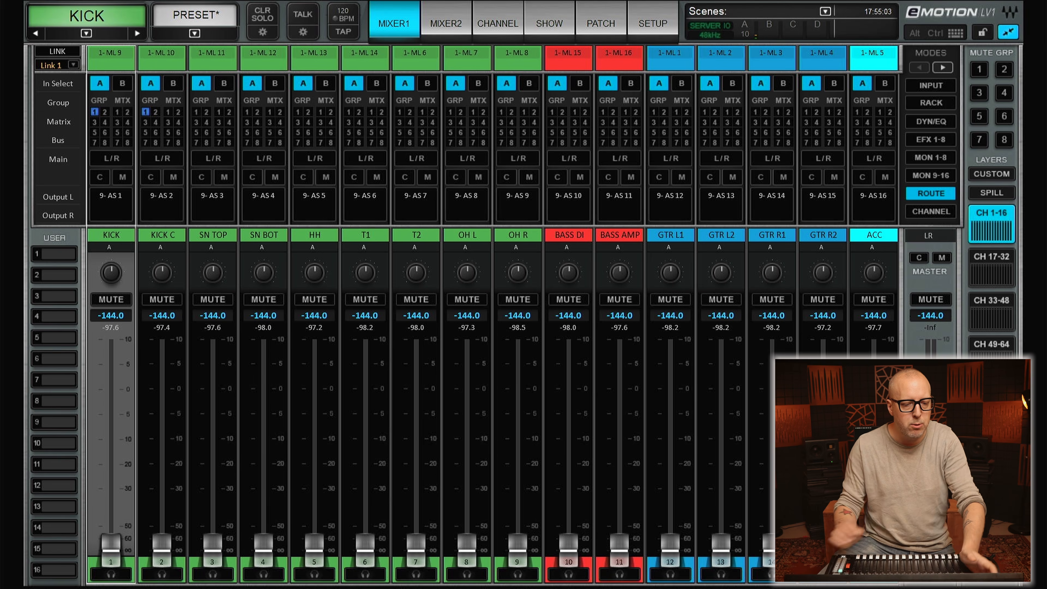
pyautogui.click(196, 112)
pyautogui.click(247, 111)
pyautogui.click(297, 111)
pyautogui.click(349, 112)
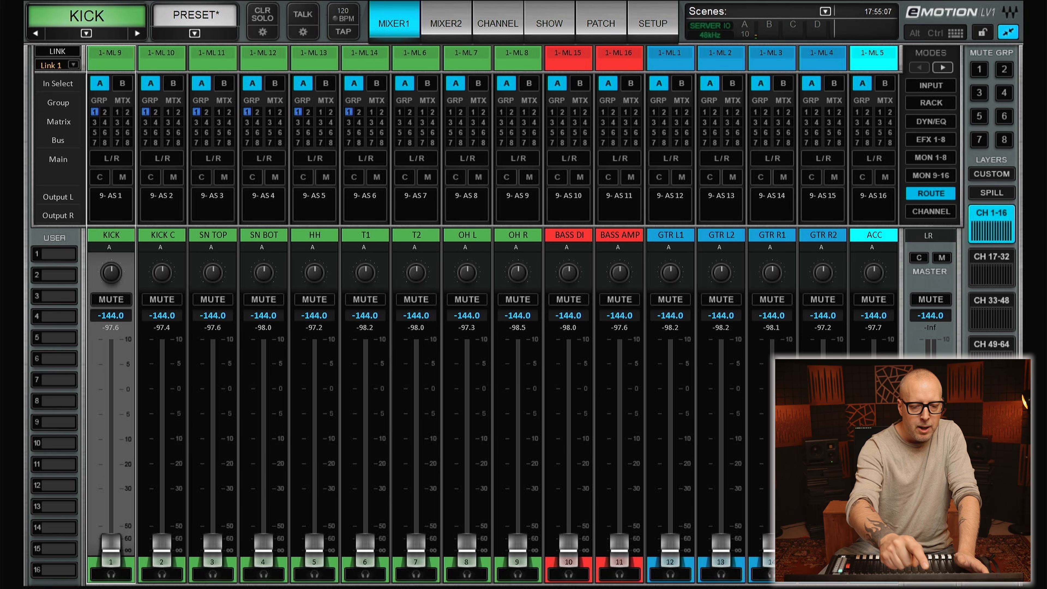
# - Route T2, OH L, OH R, BASS DI and BASS AMP to group 1 as well
pyautogui.click(400, 111)
pyautogui.click(451, 122)
pyautogui.click(450, 112)
pyautogui.click(450, 122)
pyautogui.click(512, 111)
pyautogui.click(501, 112)
pyautogui.click(512, 111)
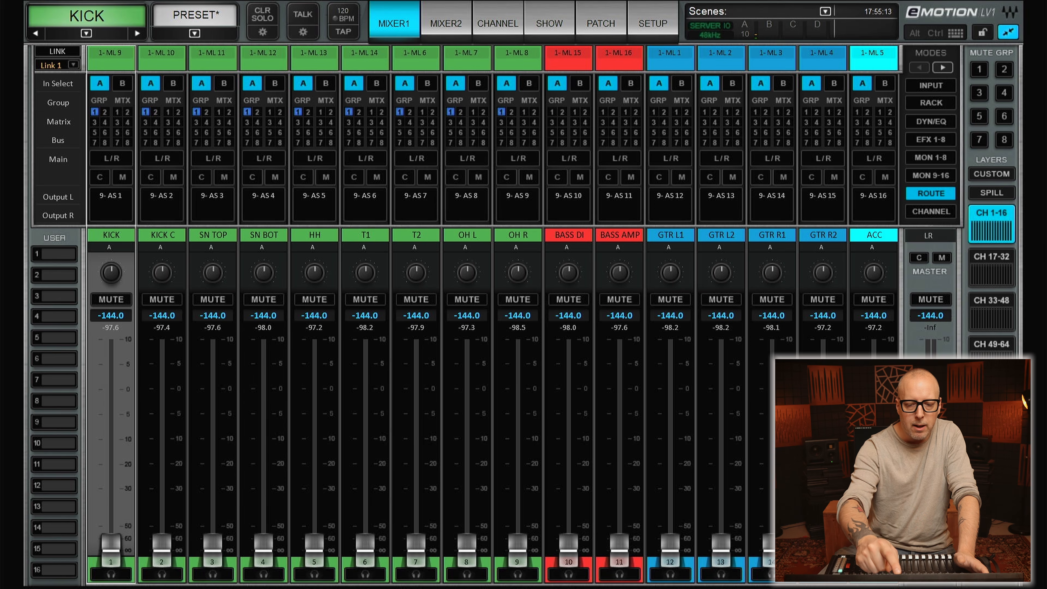
pyautogui.click(552, 111)
pyautogui.click(602, 111)
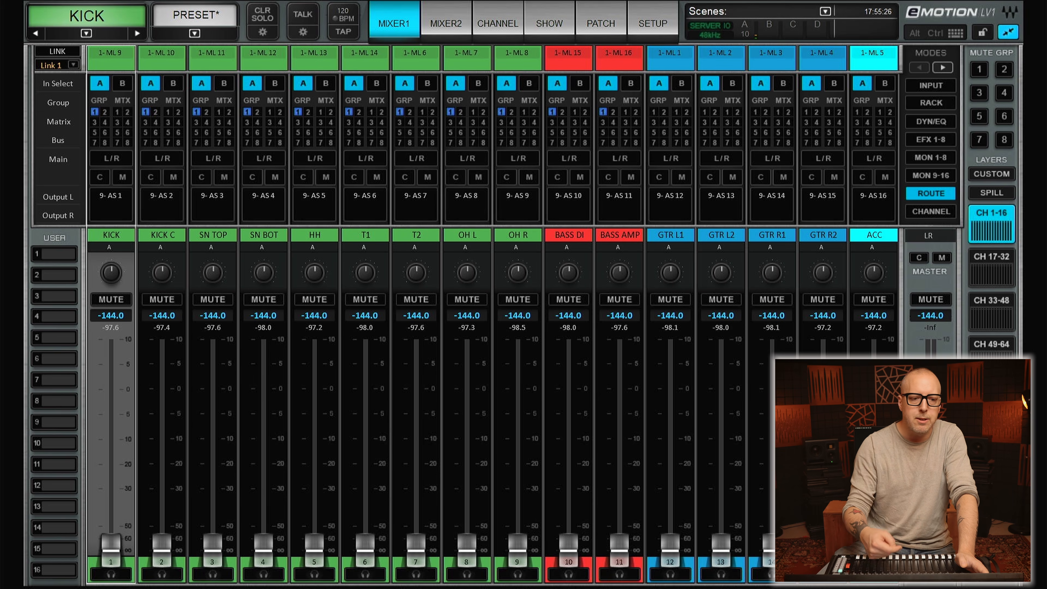
# - Additionally route KICK, KICK C, SN TOP, SN BOT, T1, T2 and OH L to group 2
pyautogui.click(104, 112)
pyautogui.click(155, 113)
pyautogui.click(206, 112)
pyautogui.click(257, 112)
pyautogui.click(359, 112)
pyautogui.click(410, 112)
pyautogui.click(460, 112)
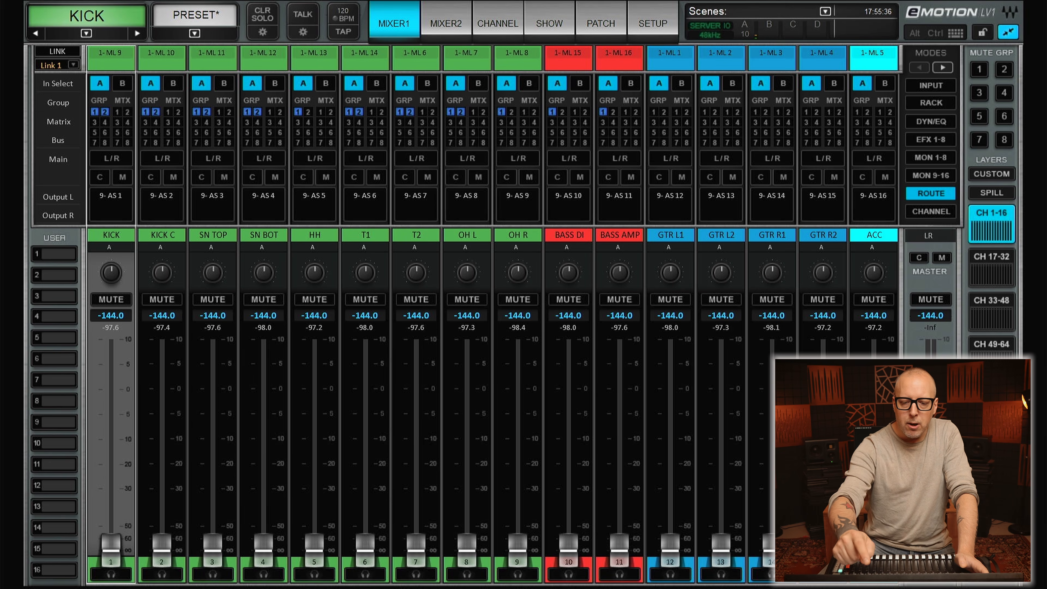
# - Route GTR L1, GTR L2, GTR R1, GTR R2 and ACC to group 3
pyautogui.click(654, 122)
pyautogui.click(705, 122)
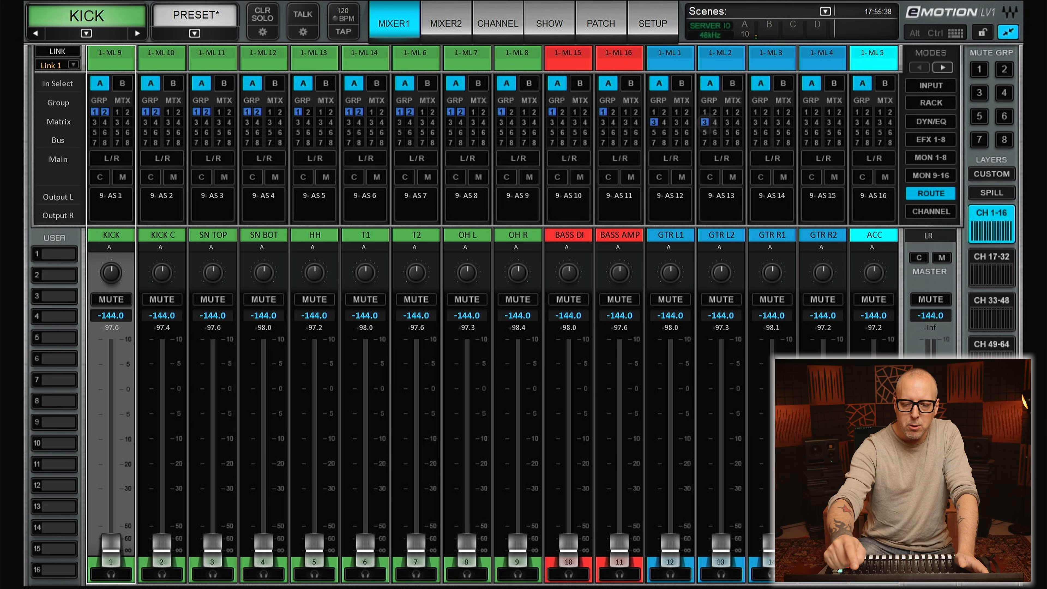
pyautogui.click(756, 122)
pyautogui.click(765, 122)
pyautogui.click(766, 122)
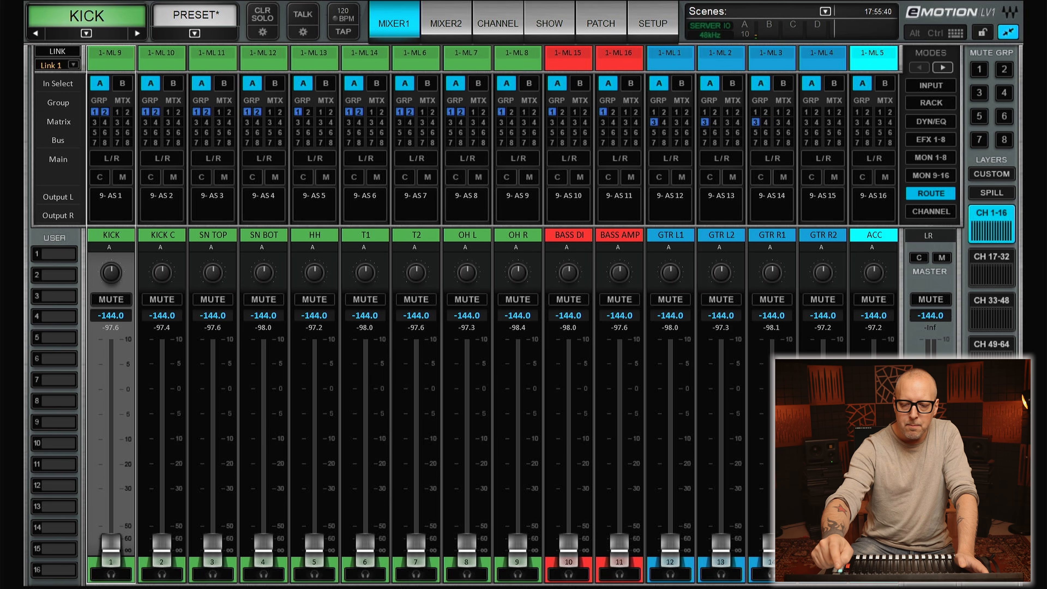
pyautogui.click(807, 123)
pyautogui.click(857, 122)
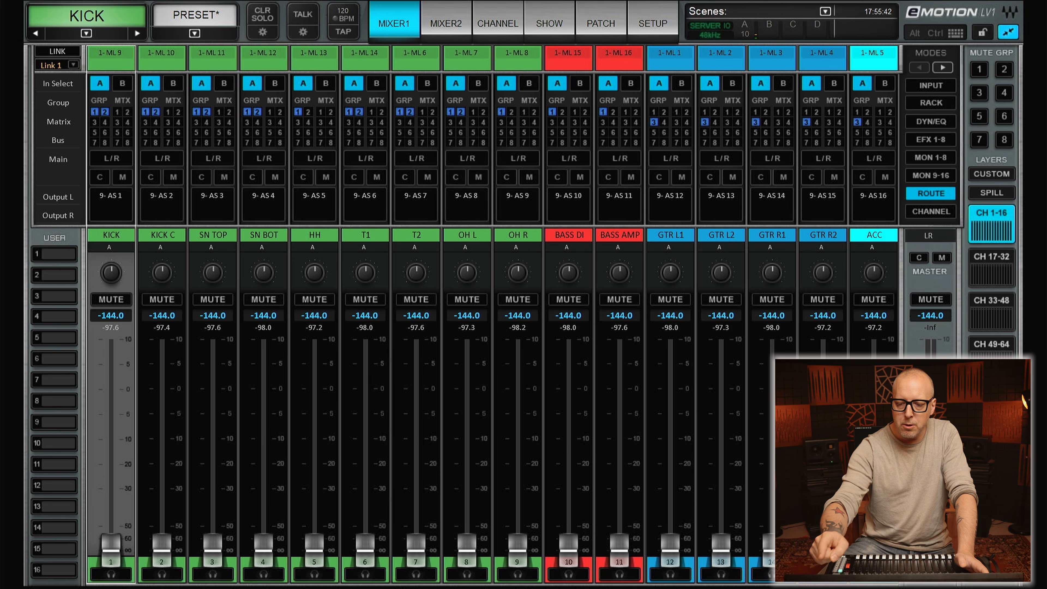
# - In the layer for channels 17–32, route KEYS 1 and KEYS 2 to group 3
pyautogui.click(992, 256)
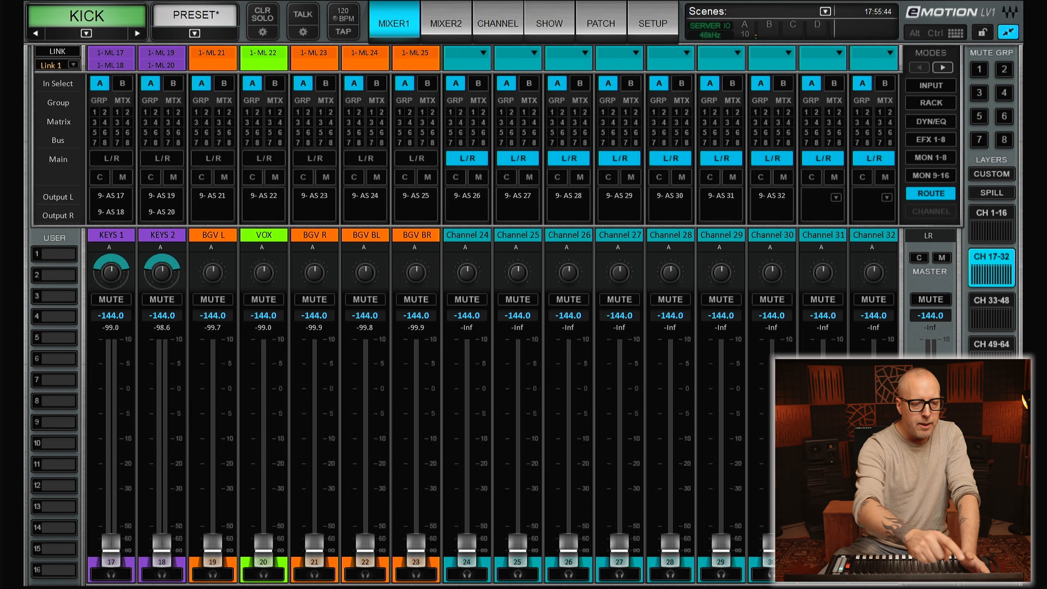
pyautogui.click(94, 123)
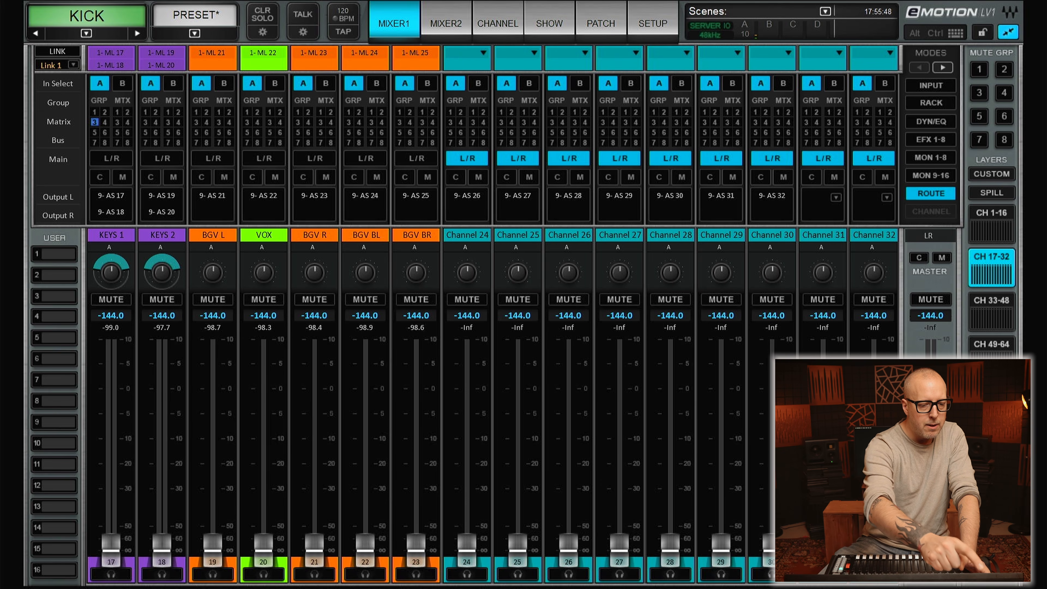
pyautogui.click(145, 122)
# - Route the background vocals BGV L, BGV R, BGV BL and BGV BR to group 4
pyautogui.click(206, 123)
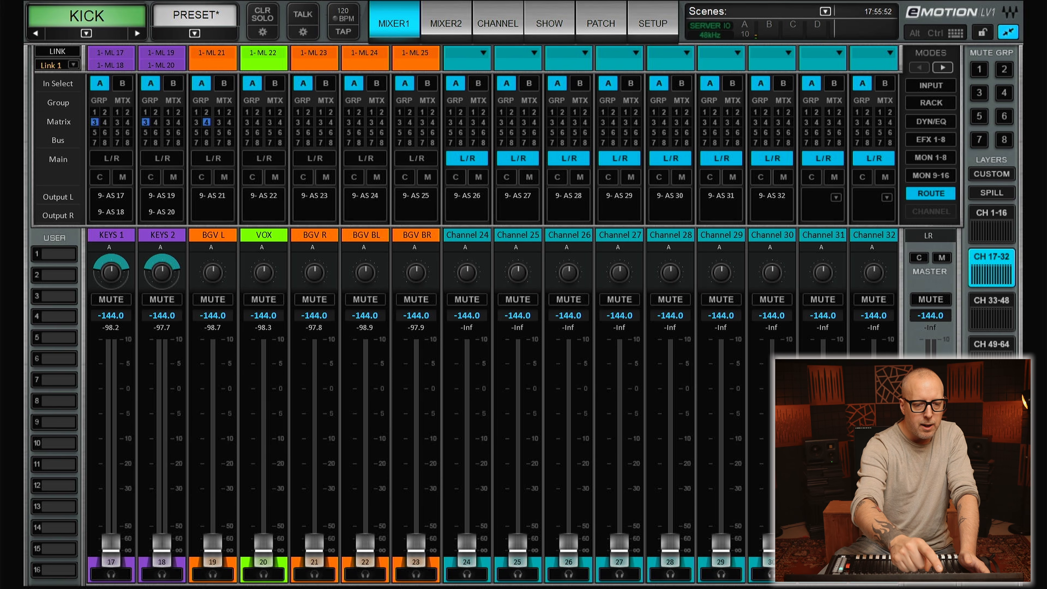
pyautogui.click(308, 123)
pyautogui.click(359, 123)
pyautogui.click(410, 122)
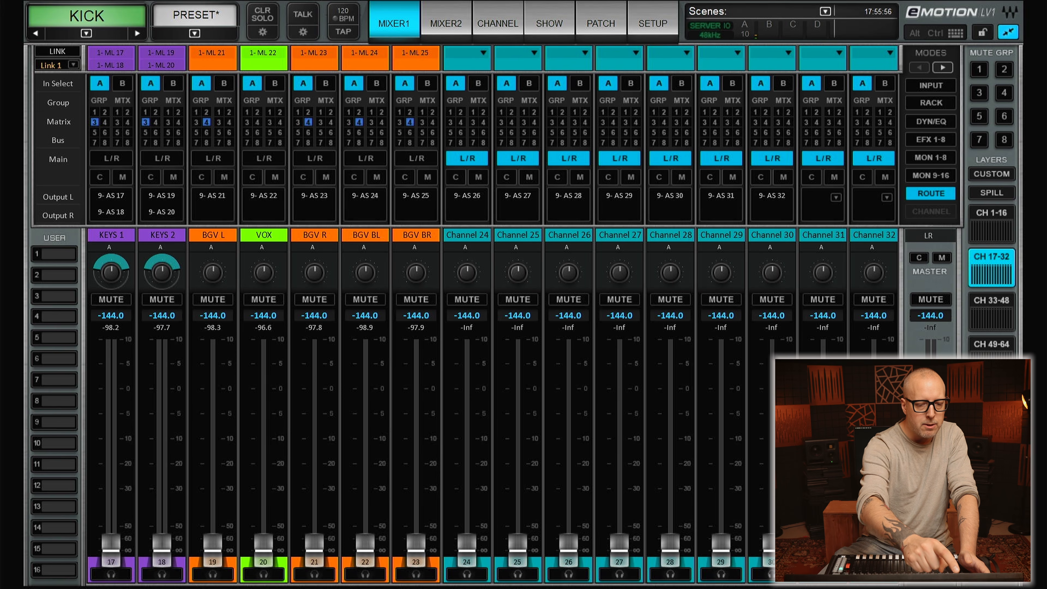
# - Route the VOX channel to group 5 only, clearing any other group assignments
pyautogui.click(258, 123)
pyautogui.click(257, 122)
pyautogui.click(247, 143)
pyautogui.click(247, 133)
pyautogui.click(247, 143)
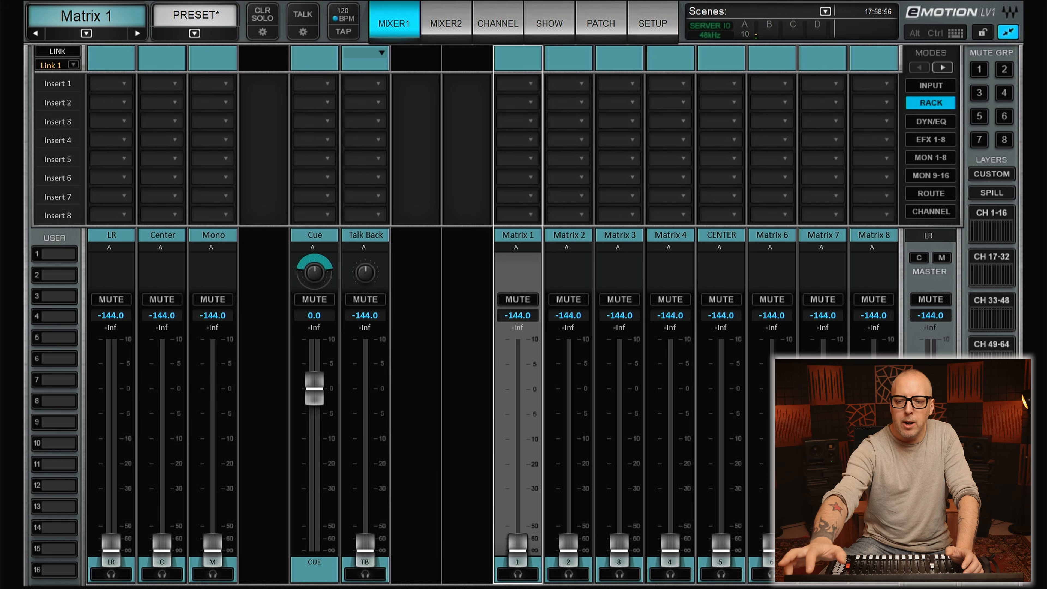
# - Rename the Matrix 1 channel as PA using the on-screen keyboard
pyautogui.click(956, 33)
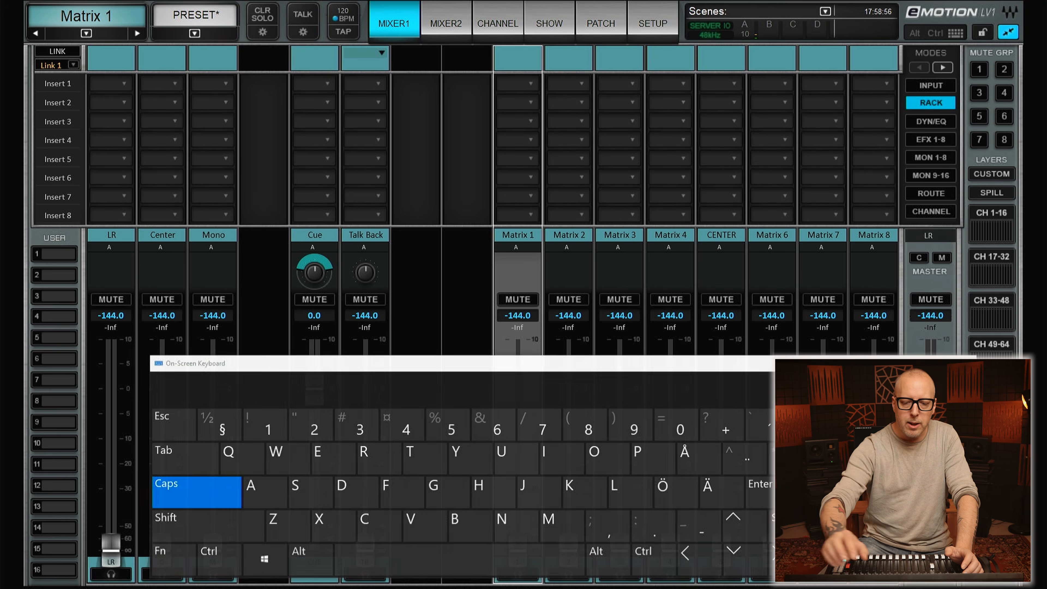
pyautogui.doubleClick(518, 235)
pyautogui.write('PA')
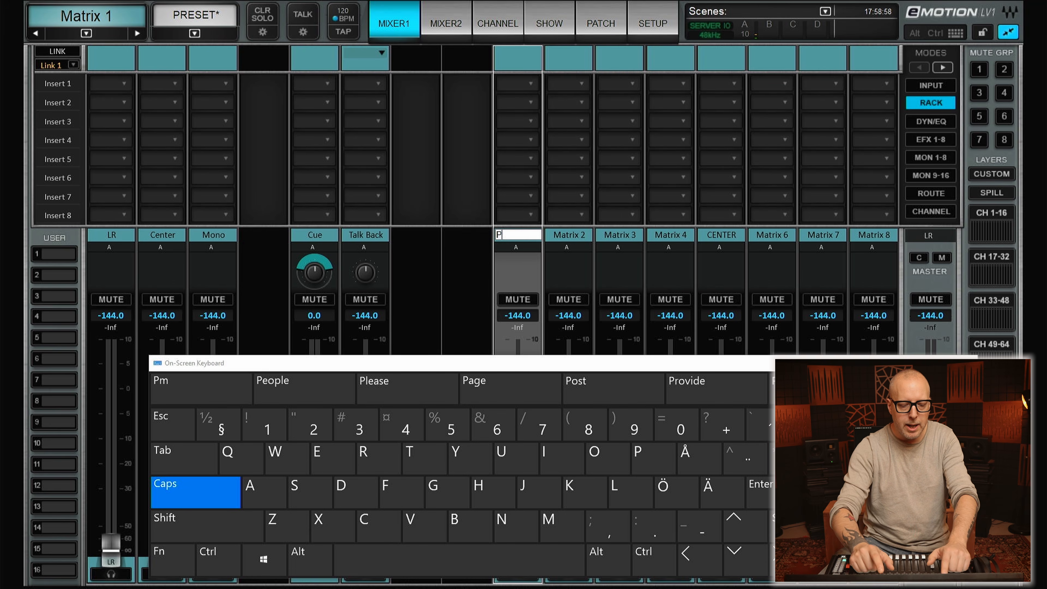
pyautogui.press('Return')
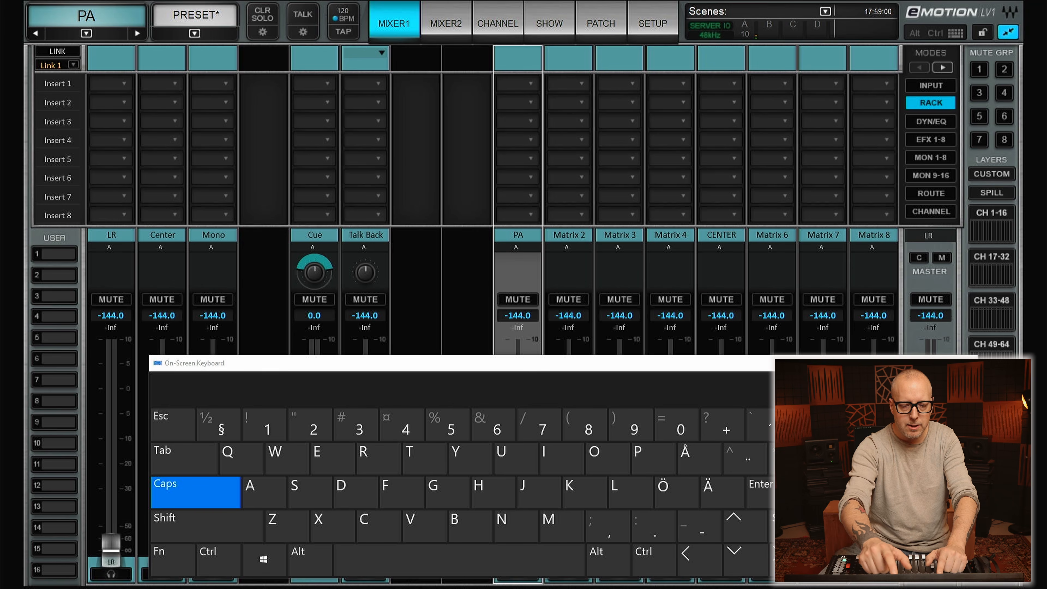
# - Rename the Matrix 2, Matrix 3 and Matrix 4 channels as SUB, FRONT and SIDE
pyautogui.doubleClick(569, 234)
pyautogui.write('SUB')
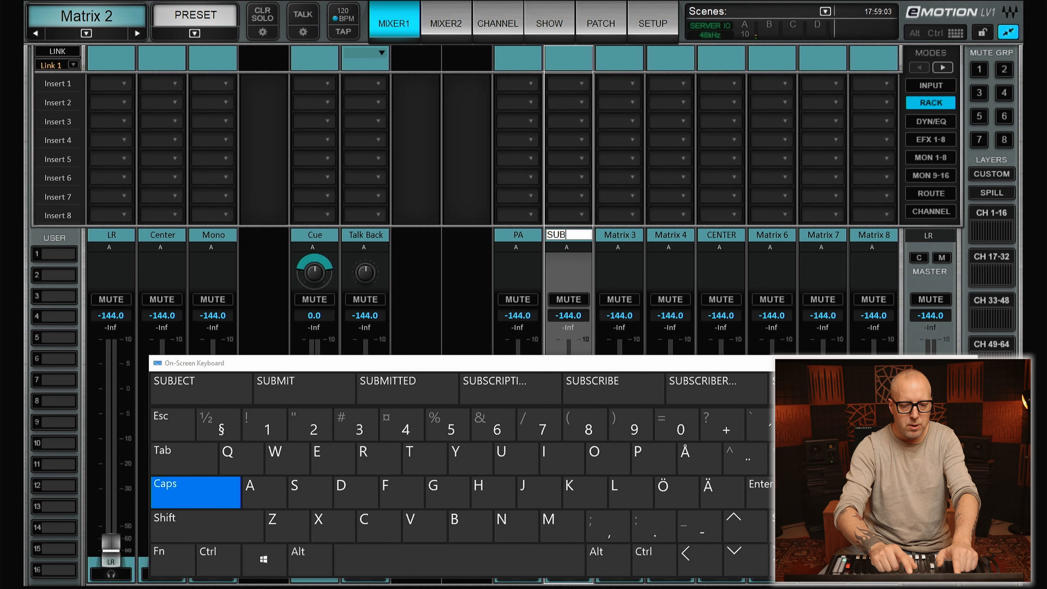
pyautogui.press('Tab')
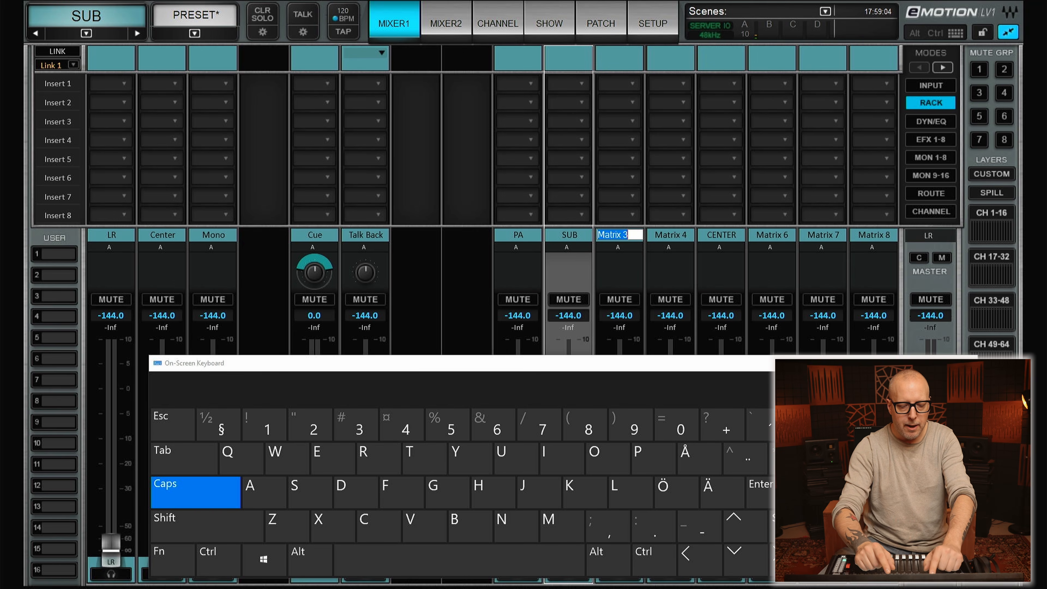
pyautogui.write('FRONT')
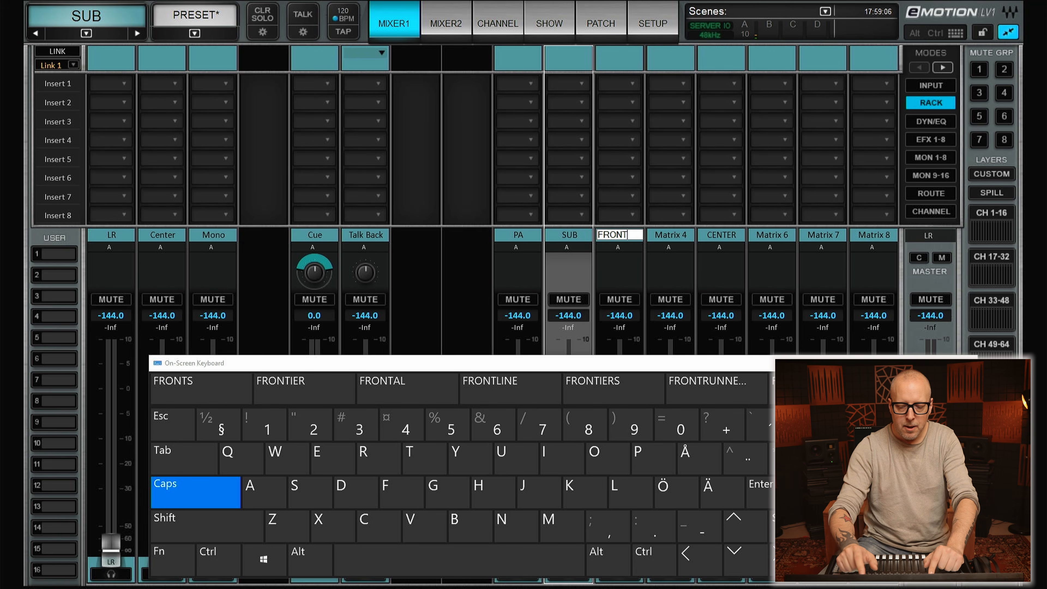
pyautogui.press('Return')
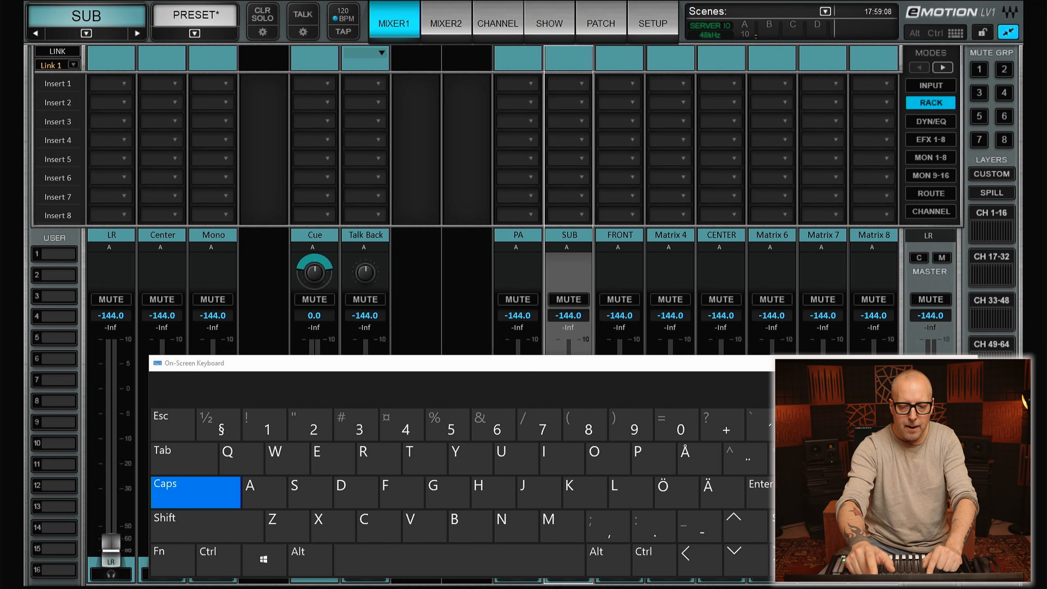
pyautogui.doubleClick(670, 235)
pyautogui.write('SIDE')
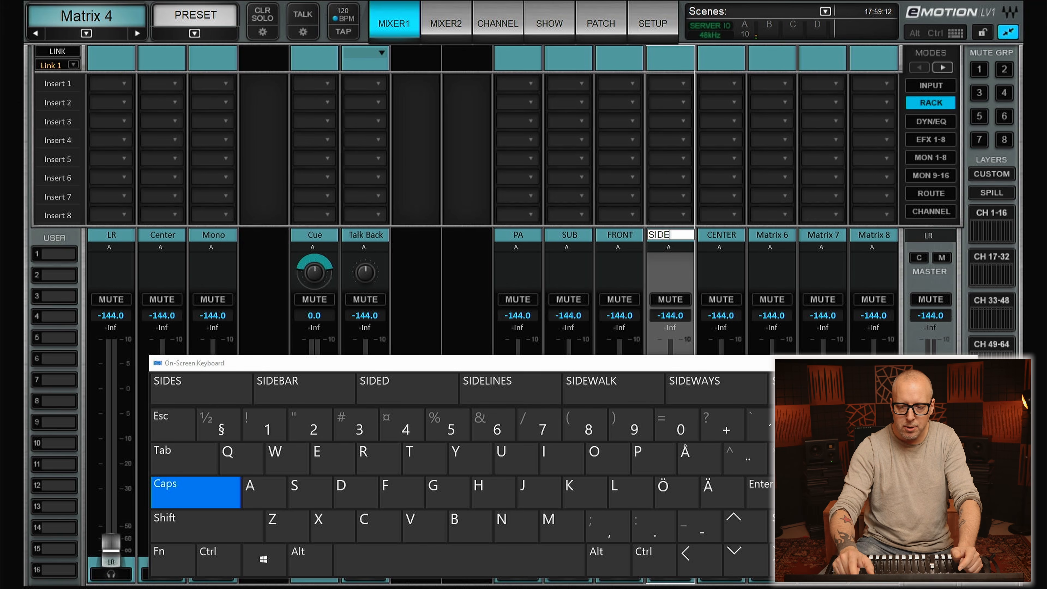
pyautogui.press('Return')
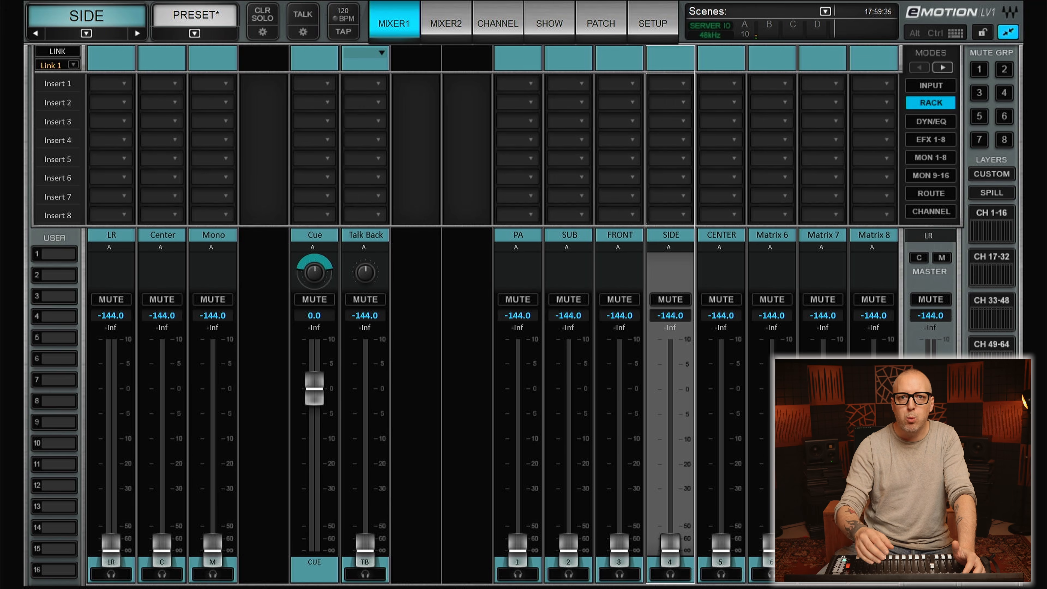
# - Set the PA matrix to stereo, assign LR post pan as input 1 and raise that input's fader to 0 dB
pyautogui.click(521, 407)
pyautogui.click(498, 23)
pyautogui.click(113, 120)
pyautogui.click(299, 150)
pyautogui.click(289, 274)
pyautogui.click(377, 352)
pyautogui.moveTo(290, 474); pyautogui.dragTo(289, 313)
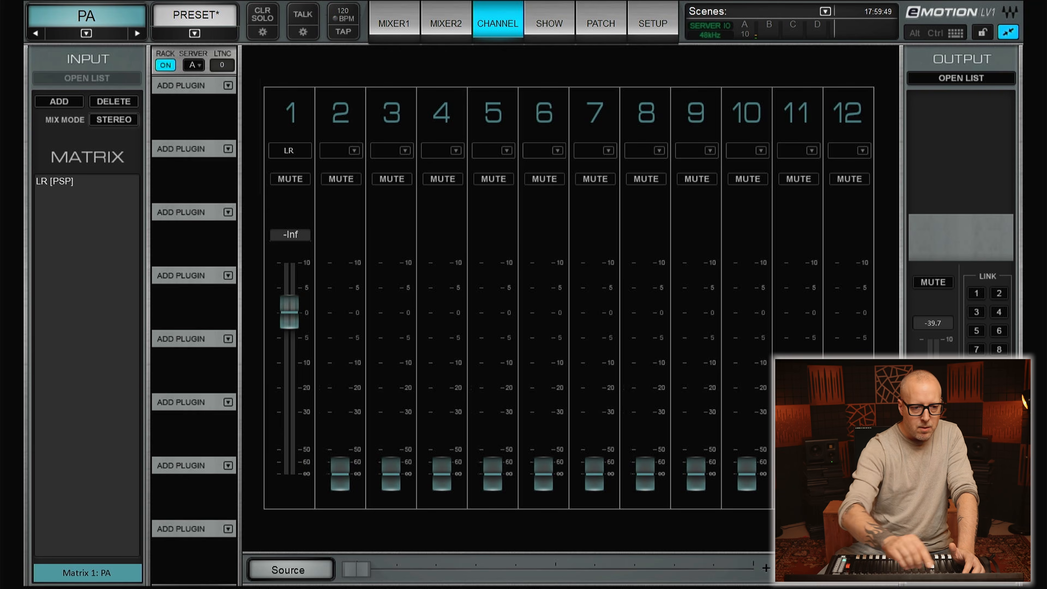
# - Set the SUB matrix to stereo, assign LR post pan to its input 1 and raise that input to 0 dB
pyautogui.click(137, 34)
pyautogui.click(114, 119)
pyautogui.click(303, 150)
pyautogui.click(289, 274)
pyautogui.click(372, 351)
pyautogui.moveTo(290, 474); pyautogui.dragTo(289, 312)
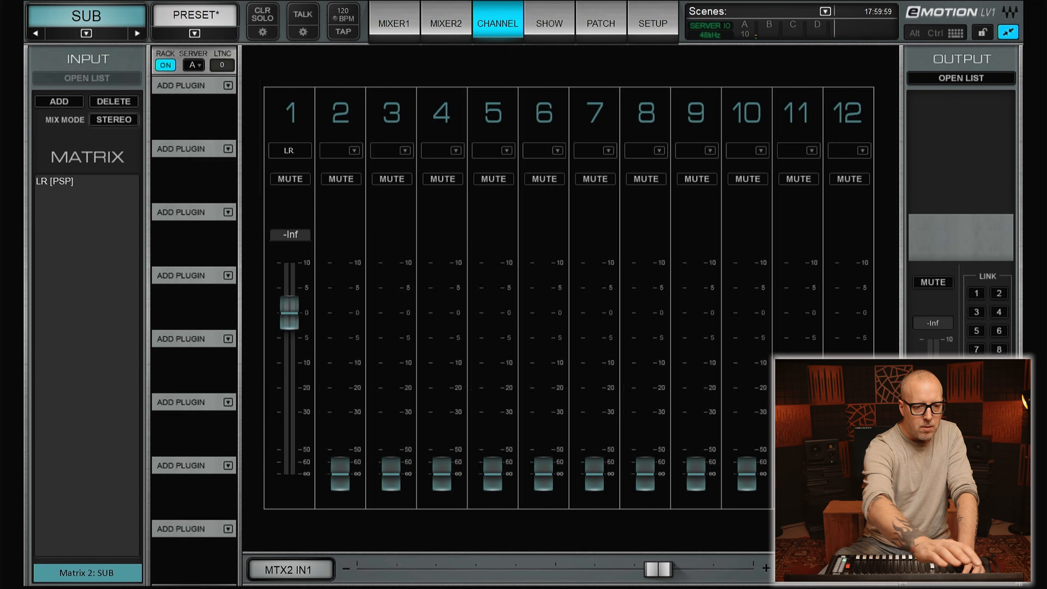
# - In the FRONT matrix, assign LR post pan with the All option to input 1 and raise that input to 0 dB
pyautogui.click(137, 33)
pyautogui.click(303, 151)
pyautogui.click(289, 274)
pyautogui.click(372, 351)
pyautogui.click(433, 402)
pyautogui.moveTo(290, 475); pyautogui.dragTo(289, 313)
# - Set the SIDE matrix to stereo, feed its input 1 from LR post pan and raise that input to 0 dB
pyautogui.click(137, 34)
pyautogui.click(114, 120)
pyautogui.click(303, 151)
pyautogui.click(376, 352)
pyautogui.moveTo(289, 474); pyautogui.dragTo(289, 313)
# - In the CENTER matrix, assign the *DRM* group post pan (All) to input 1 and open the Center bus source options
pyautogui.click(137, 33)
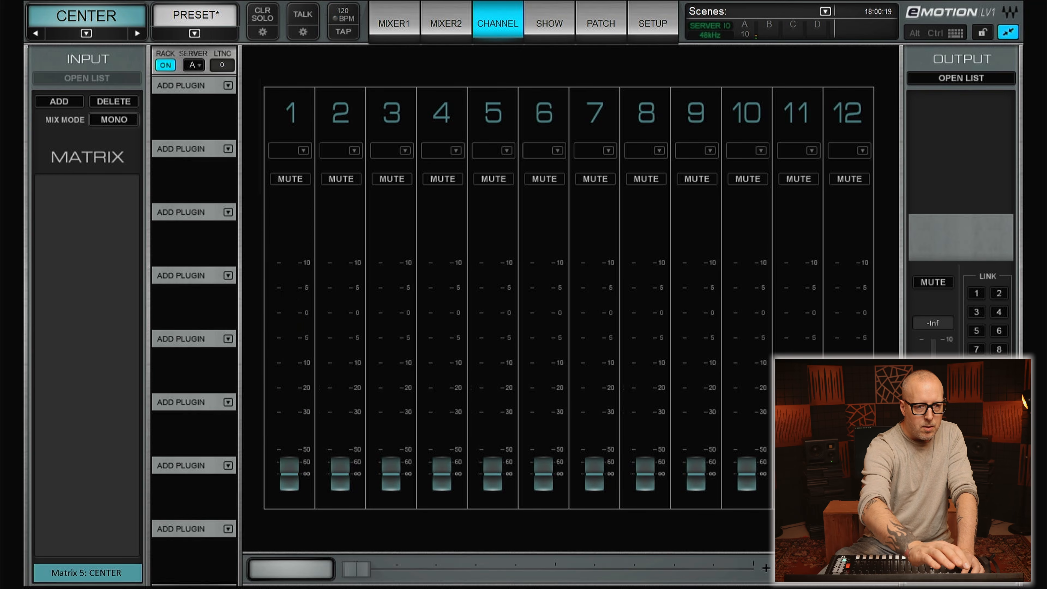
pyautogui.click(303, 150)
pyautogui.click(297, 223)
pyautogui.click(367, 223)
pyautogui.click(446, 300)
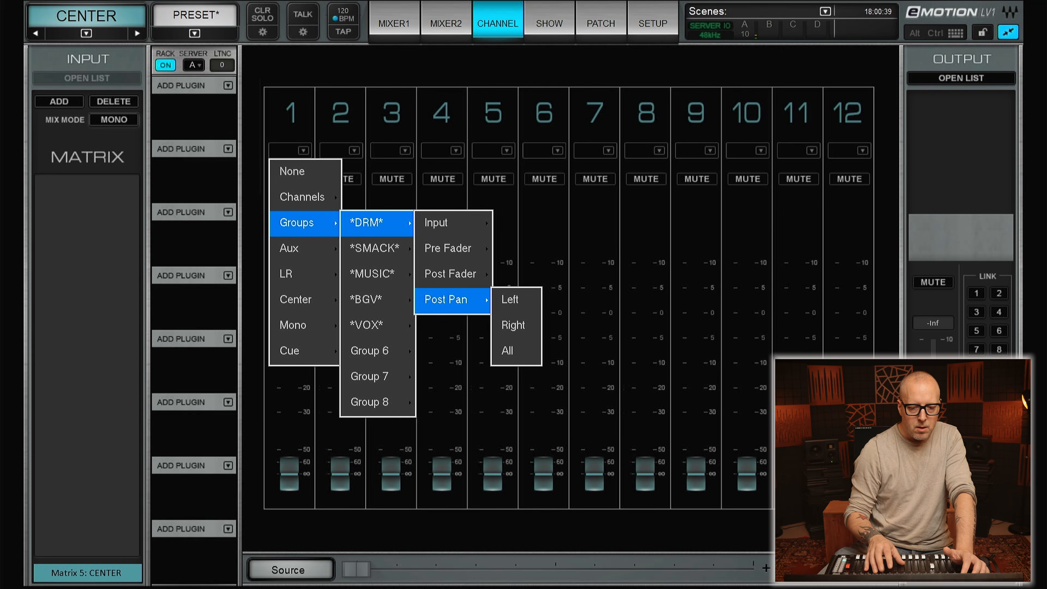
pyautogui.click(507, 351)
pyautogui.click(303, 151)
pyautogui.click(296, 300)
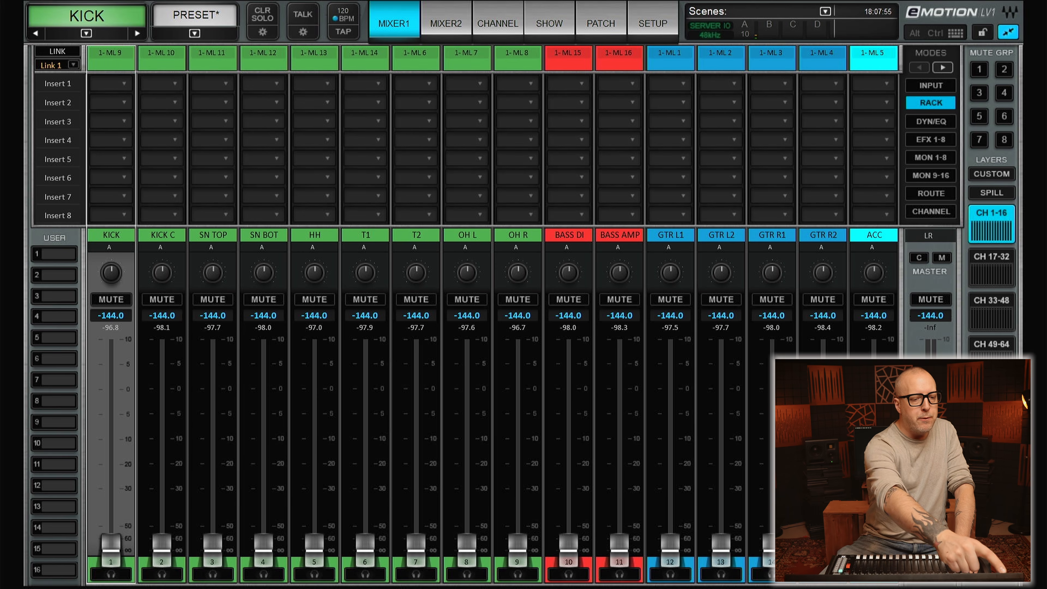
# - Link the channels and insert EMO-Generator(mono) in insert slot 3 across channels 1–16
pyautogui.click(123, 123)
pyautogui.click(277, 139)
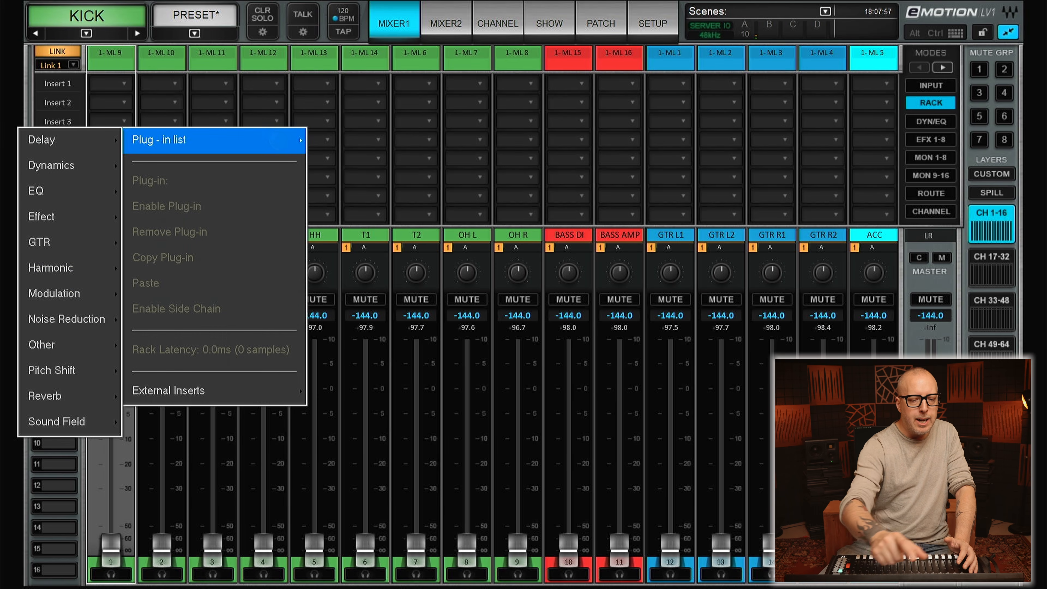
pyautogui.click(61, 345)
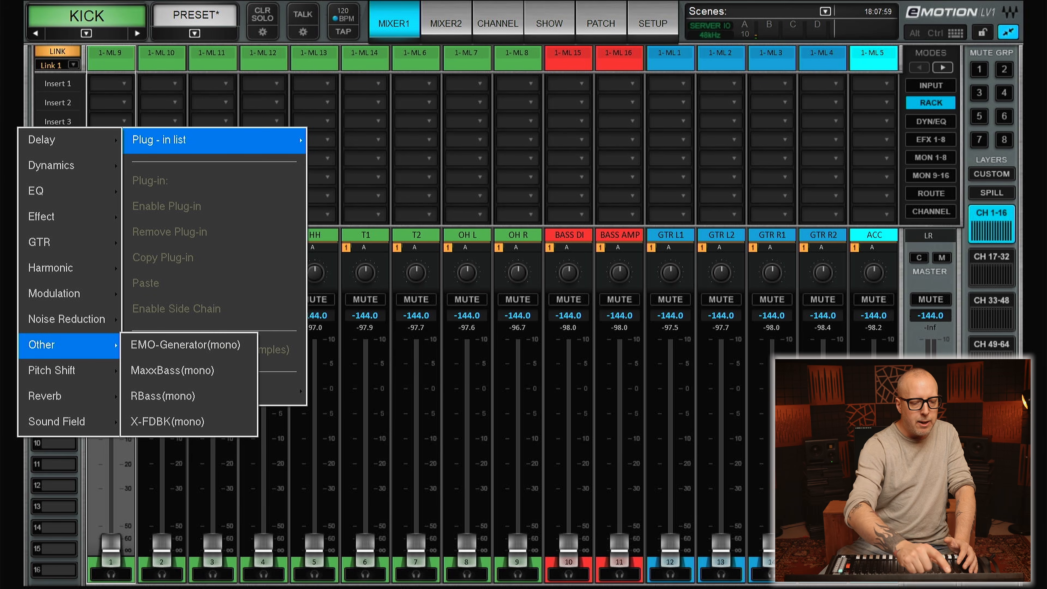
pyautogui.click(187, 345)
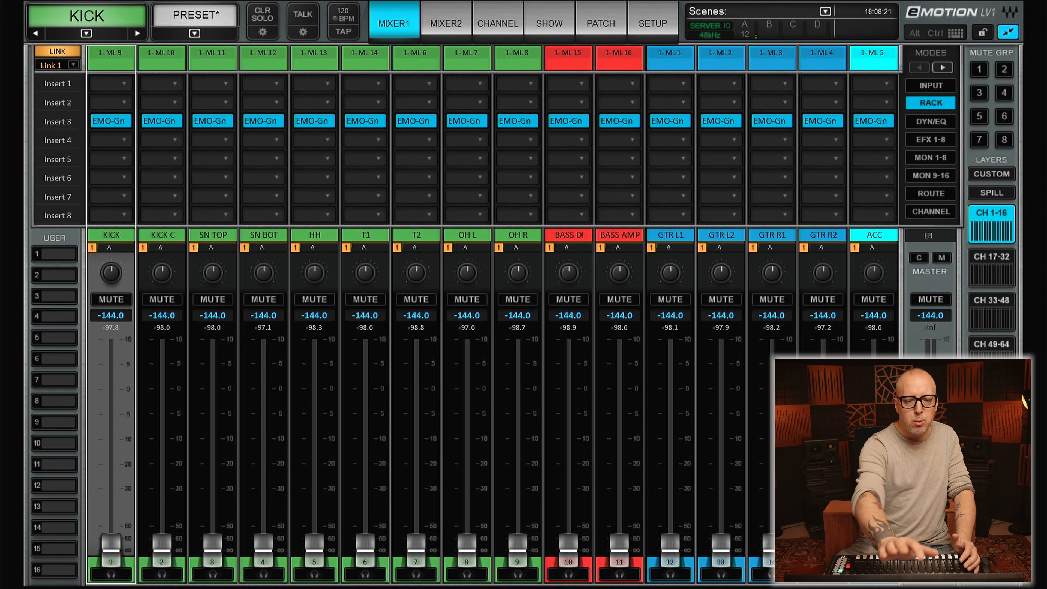
# - In the second mixer view, raise the *DRM* group fader to 0.0
pyautogui.press('F2')
pyautogui.press('F1')
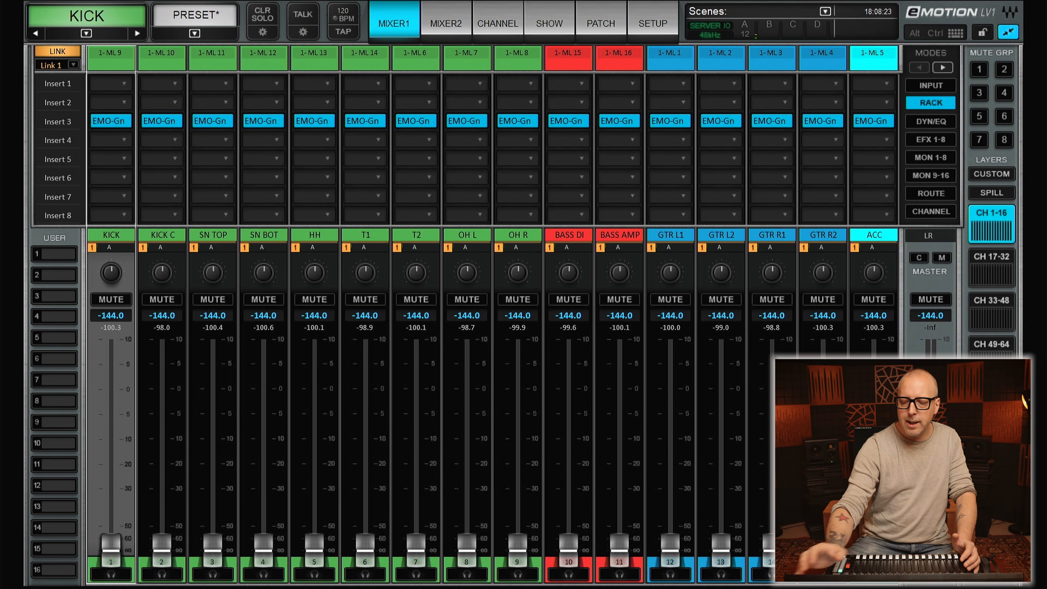
pyautogui.press('F2')
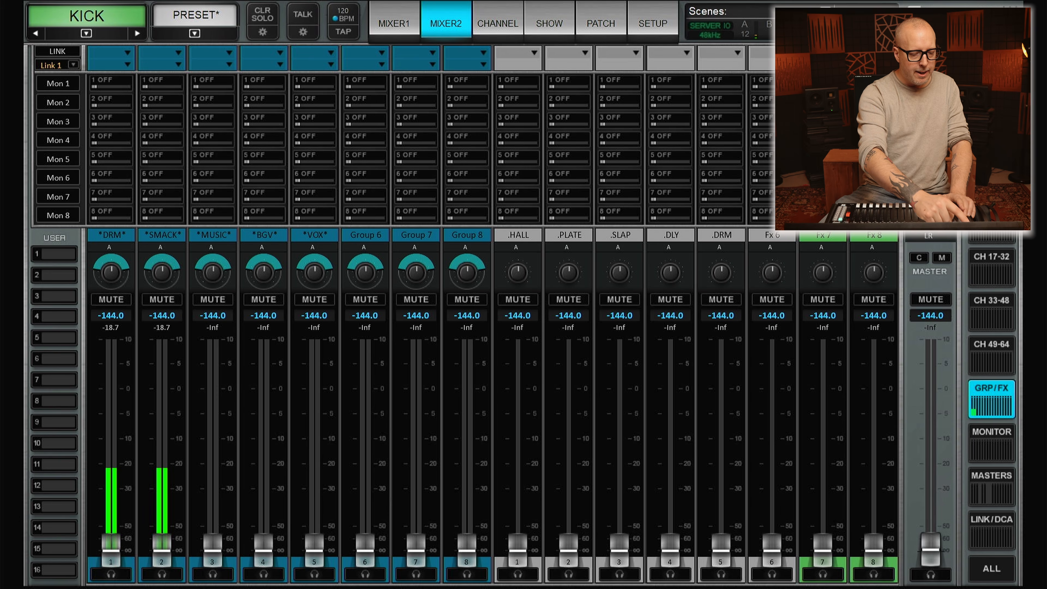
pyautogui.moveTo(111, 551); pyautogui.dragTo(111, 389)
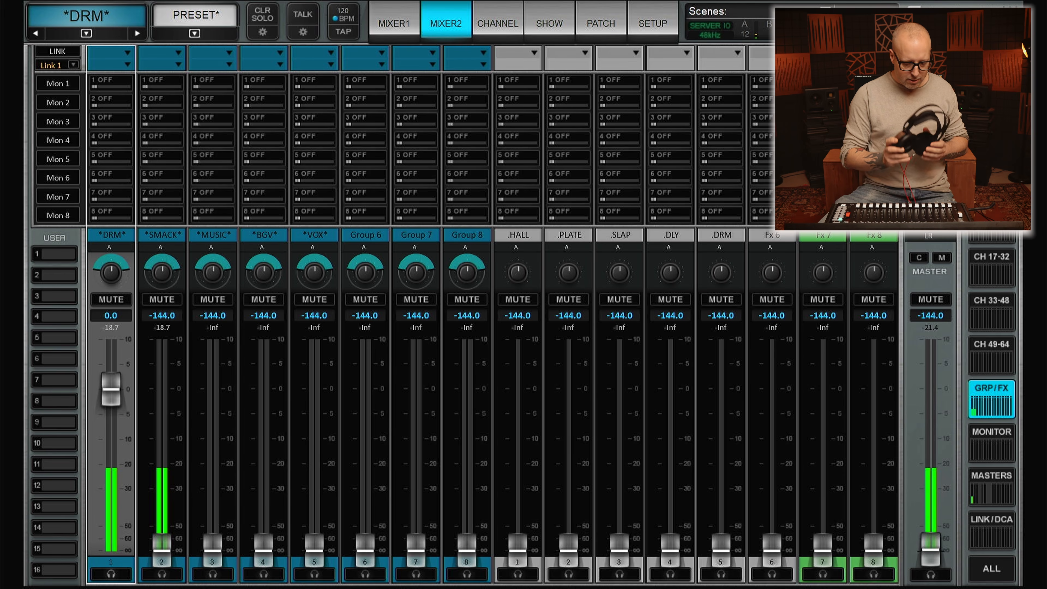
pyautogui.moveTo(931, 549)
pyautogui.mouseDown()
pyautogui.moveTo(931, 429)
pyautogui.moveTo(942, 425)
pyautogui.moveTo(930, 549)
pyautogui.mouseUp()
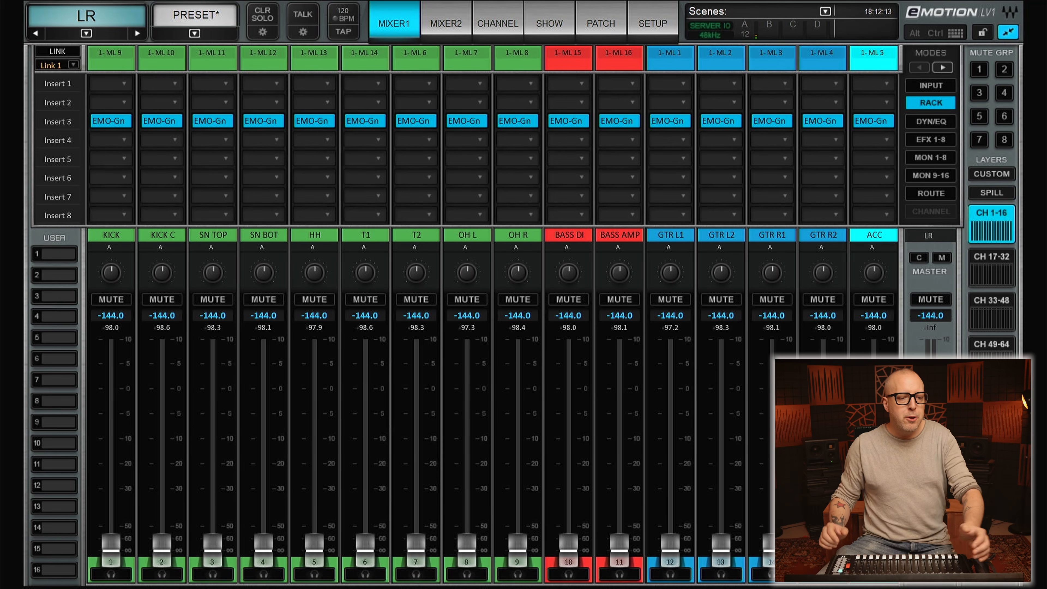
# - Link the channels again and remove the EMO-Generator plug-in from insert slot 3 on channels 1–16
pyautogui.click(57, 52)
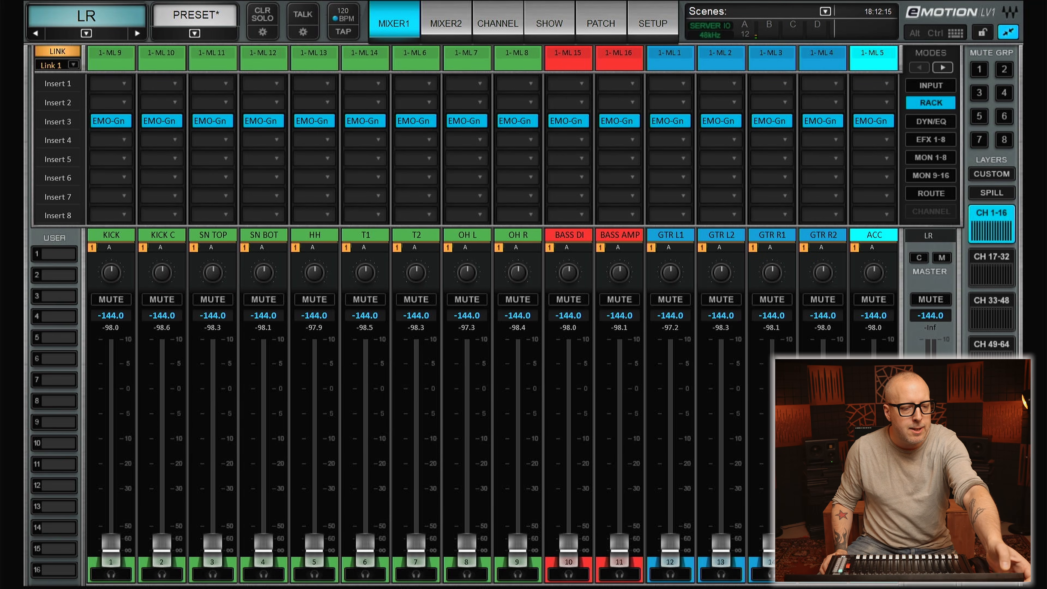
pyautogui.rightClick(114, 120)
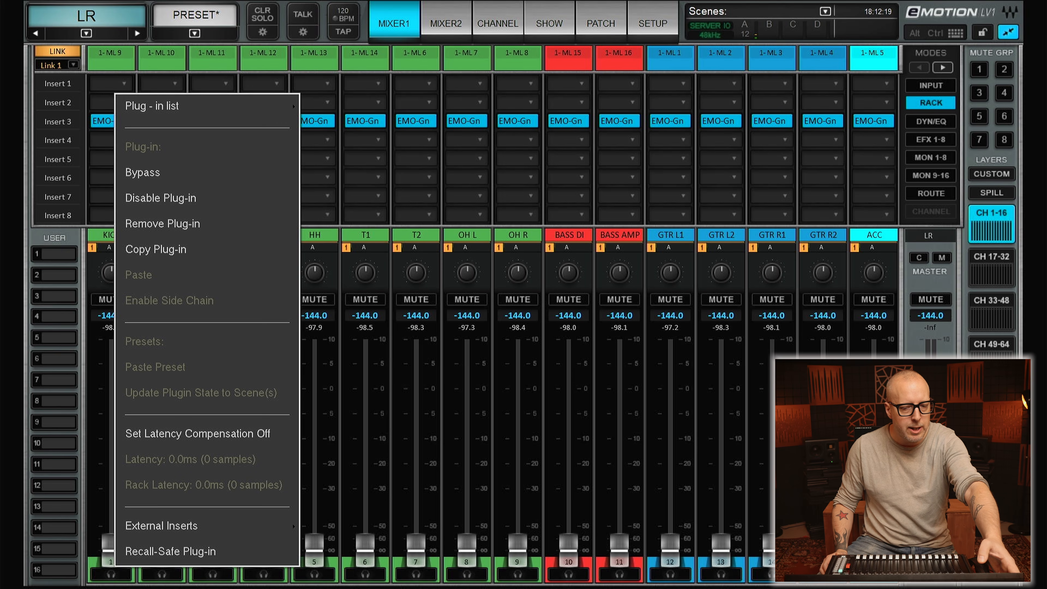
pyautogui.click(163, 223)
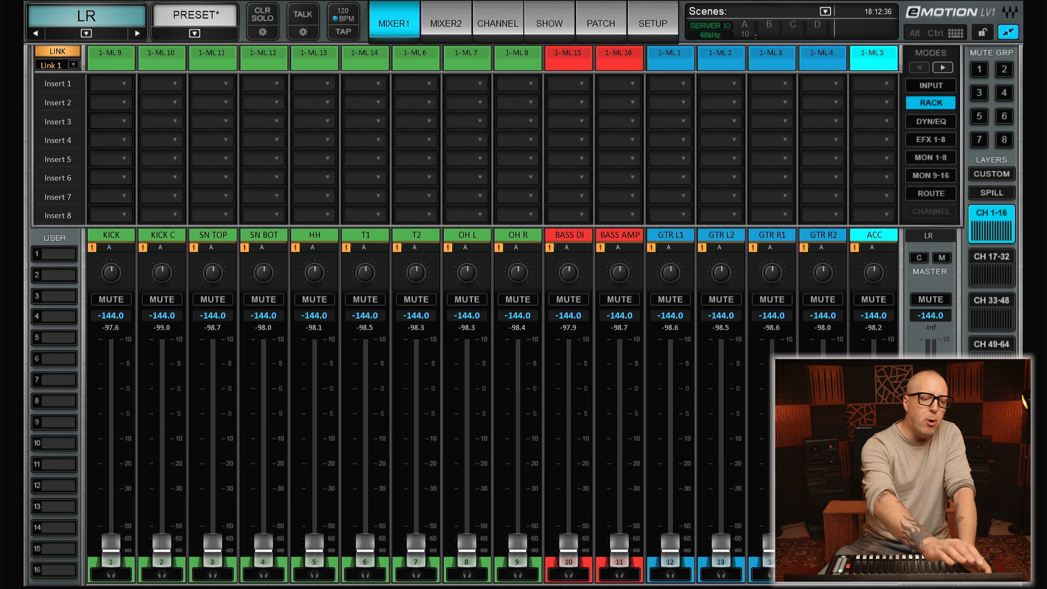
# - Insert the Scheps Omni Channel 2(mono)(sc) dynamics plug-in in insert slot 4 of the linked channels 1–16
pyautogui.rightClick(119, 142)
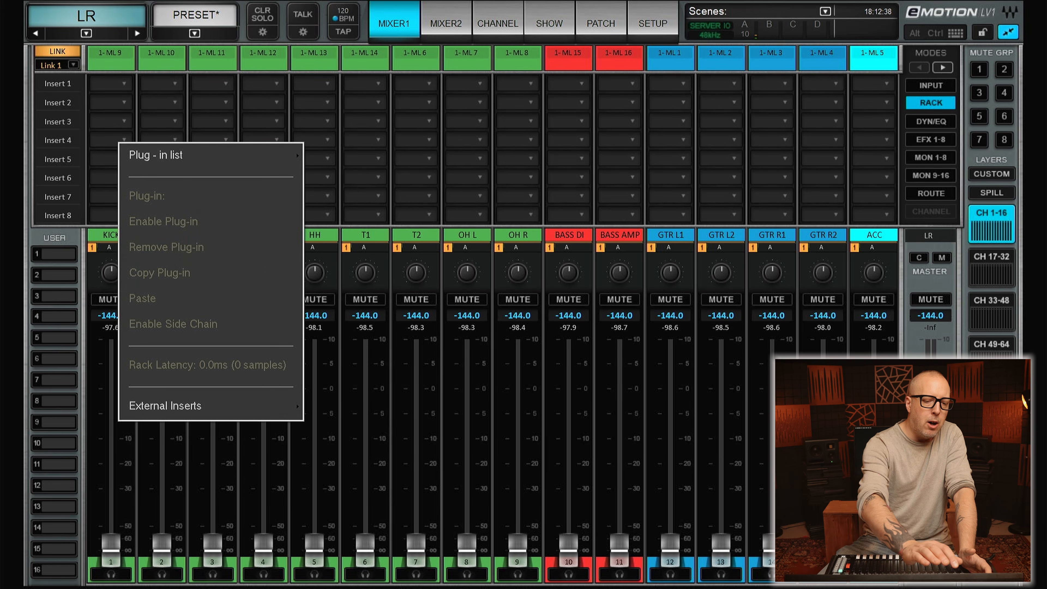
pyautogui.click(155, 155)
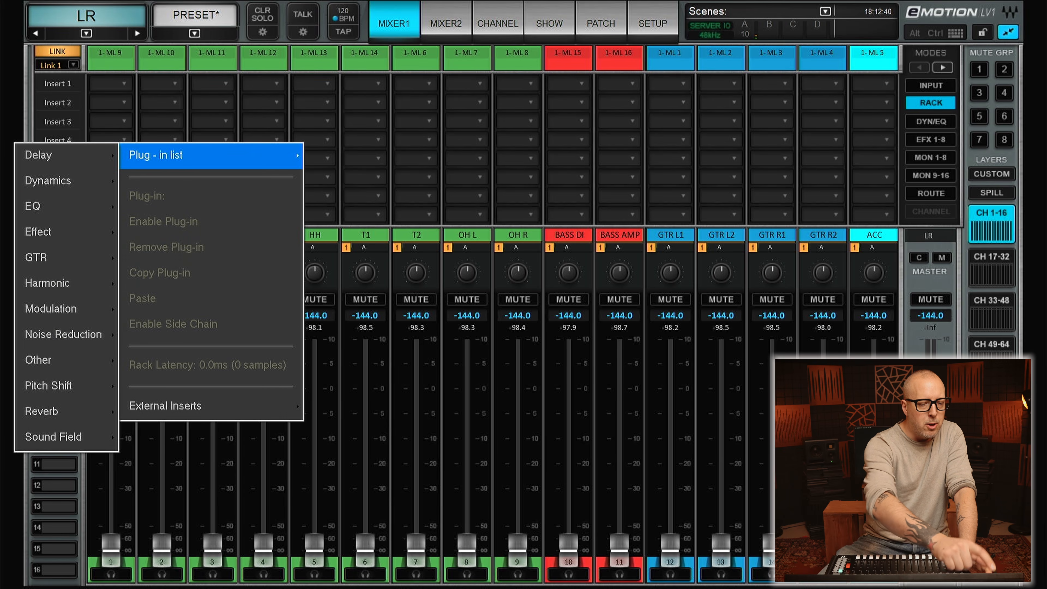
pyautogui.click(65, 207)
pyautogui.click(65, 181)
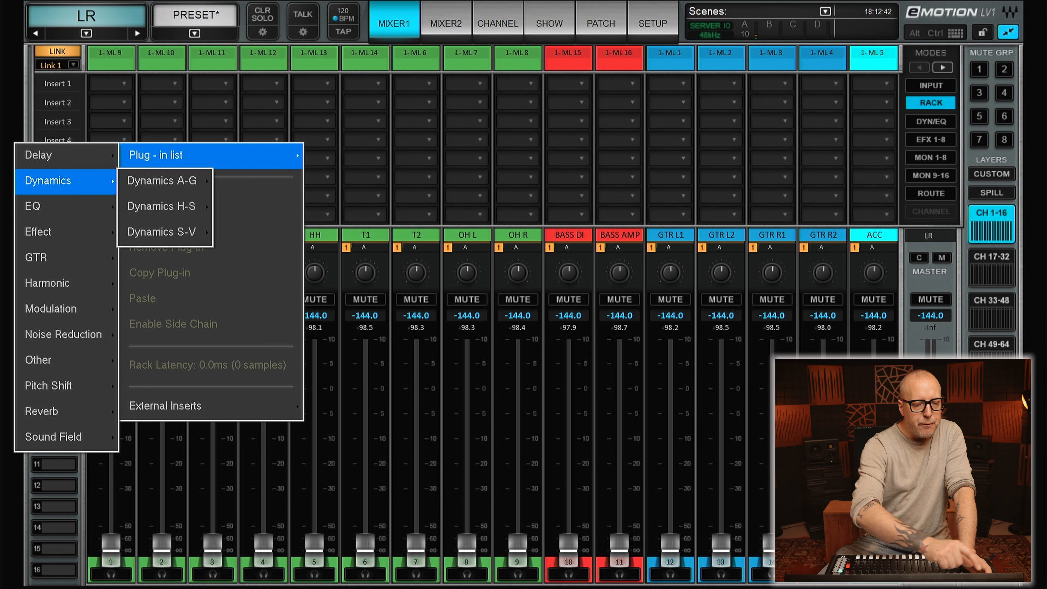
pyautogui.click(162, 206)
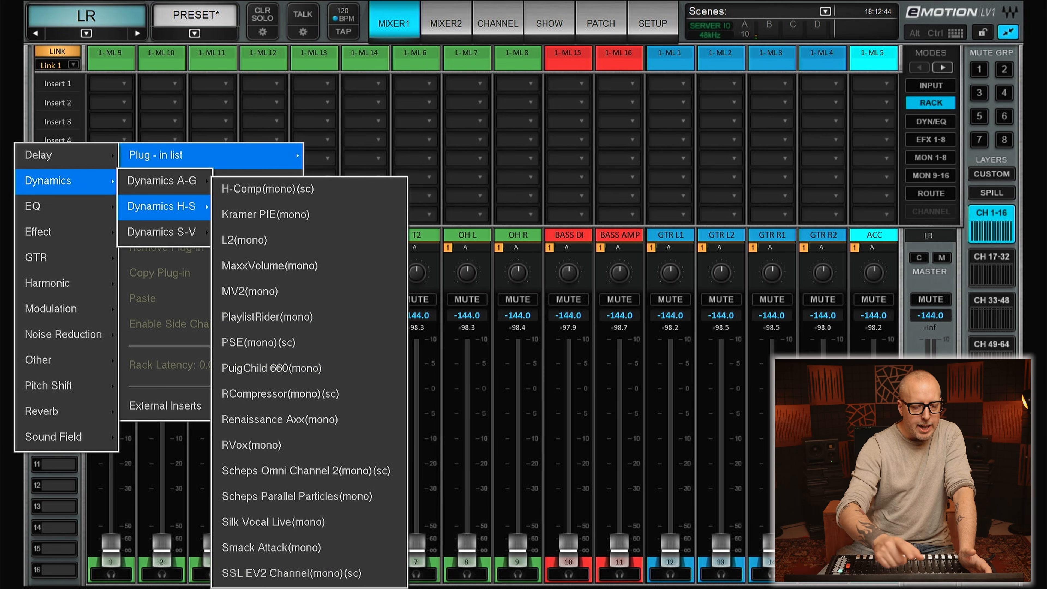
pyautogui.click(306, 471)
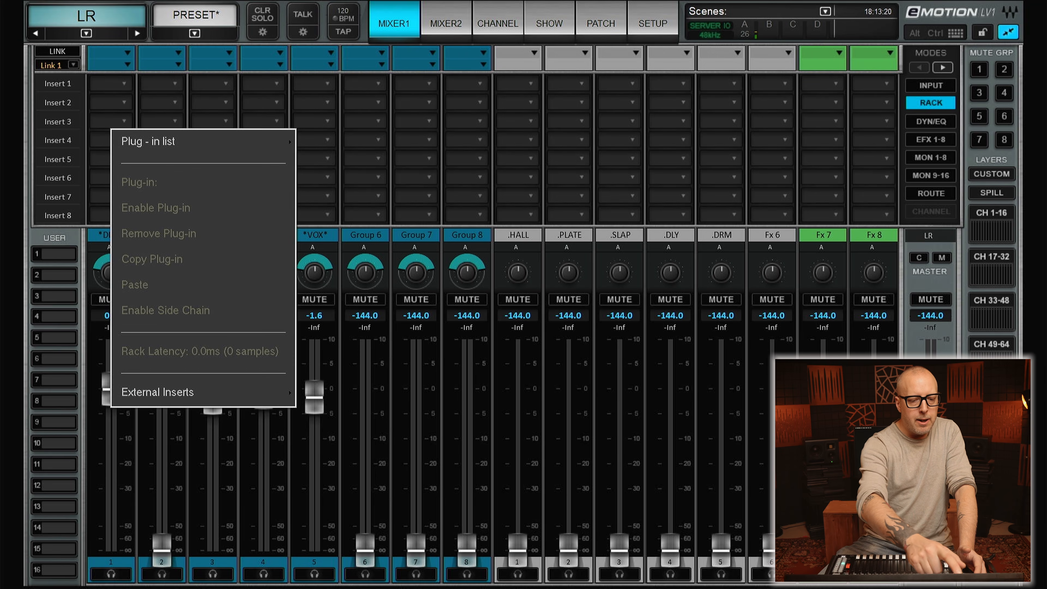
# - Insert the SSLComp(sc) dynamics plug-in in slot 3 of the *DRM* group and open the plug-in
pyautogui.click(57, 168)
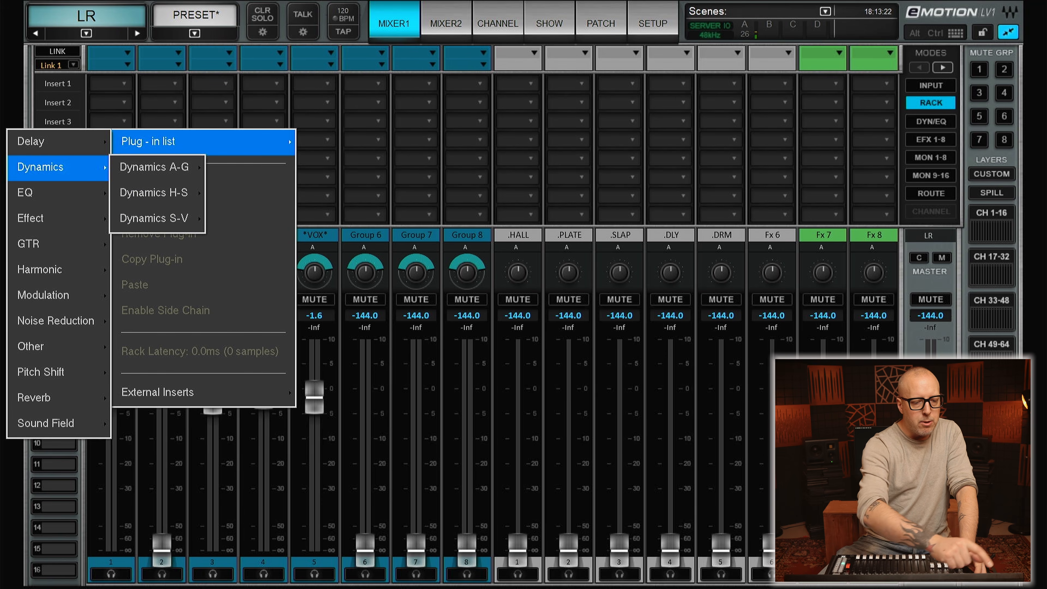
pyautogui.click(177, 194)
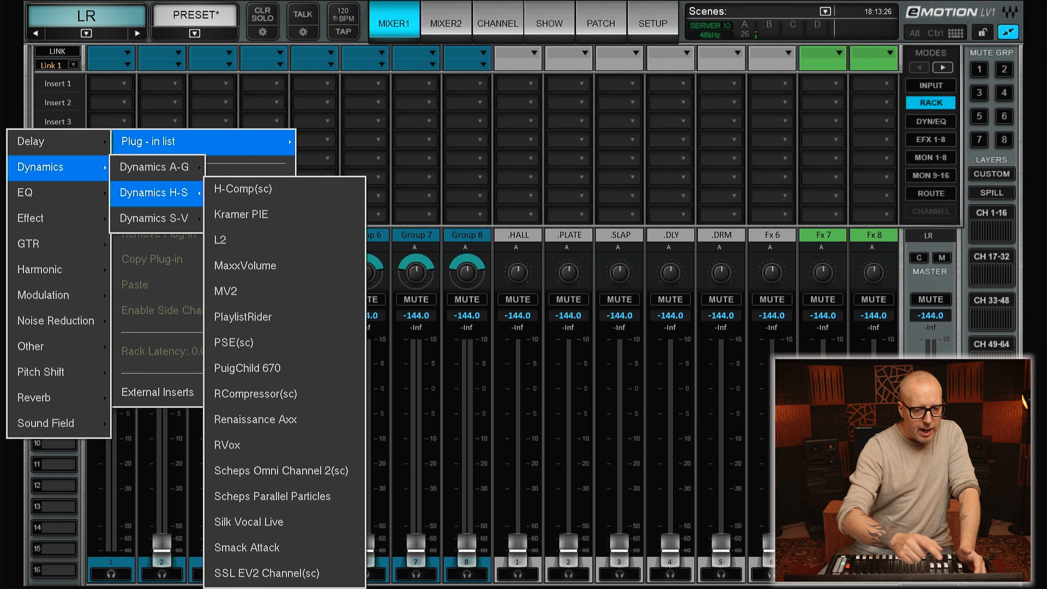
pyautogui.click(156, 218)
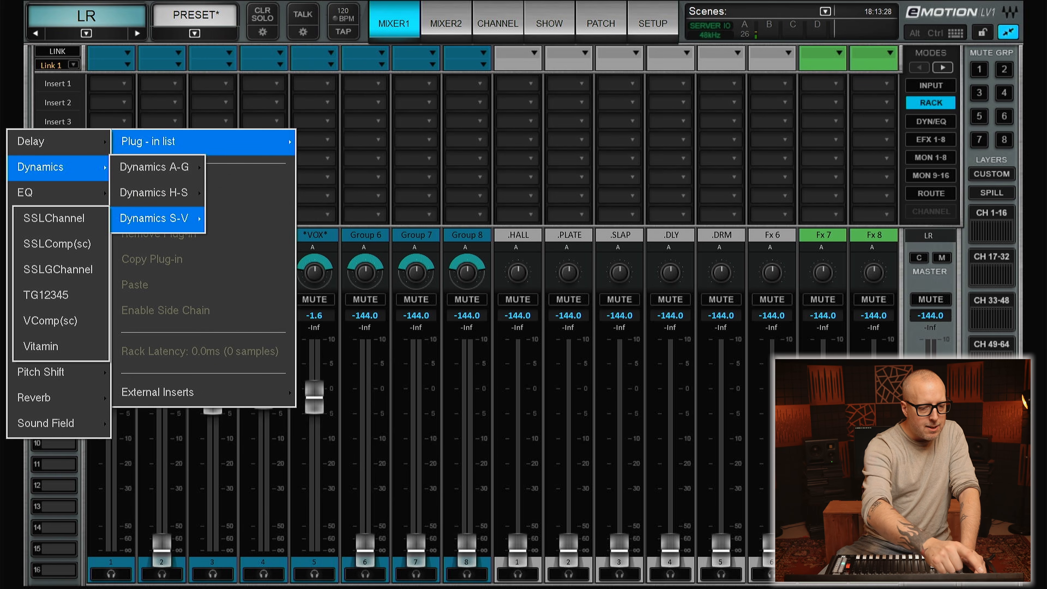
pyautogui.click(57, 244)
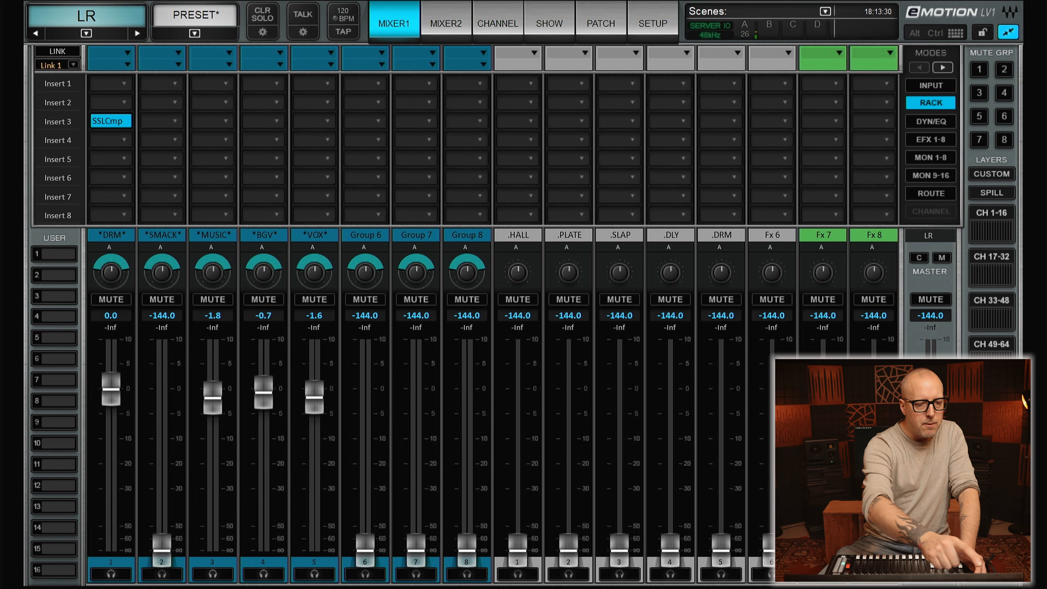
pyautogui.doubleClick(110, 122)
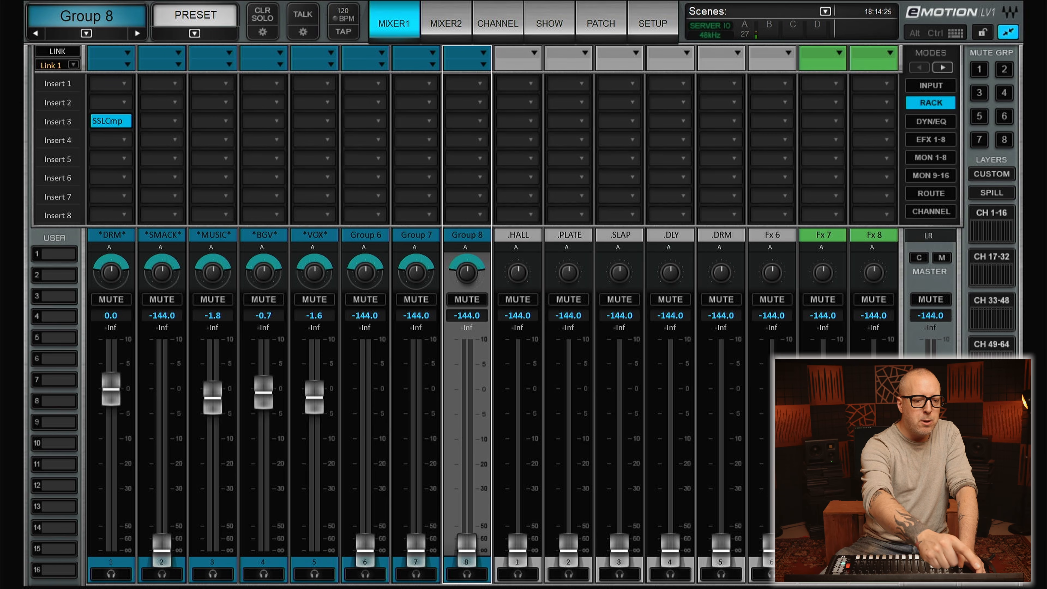
# - Insert the dbx-160(sc) dynamics plug-in in slot 3 of the *SMACK* group
pyautogui.click(175, 121)
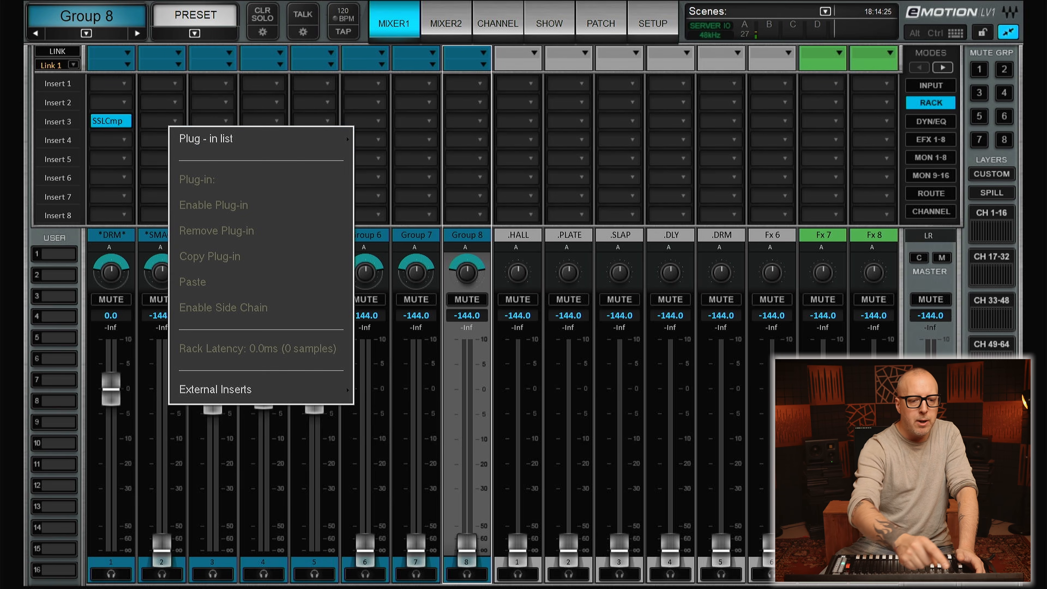
pyautogui.click(261, 139)
pyautogui.click(139, 167)
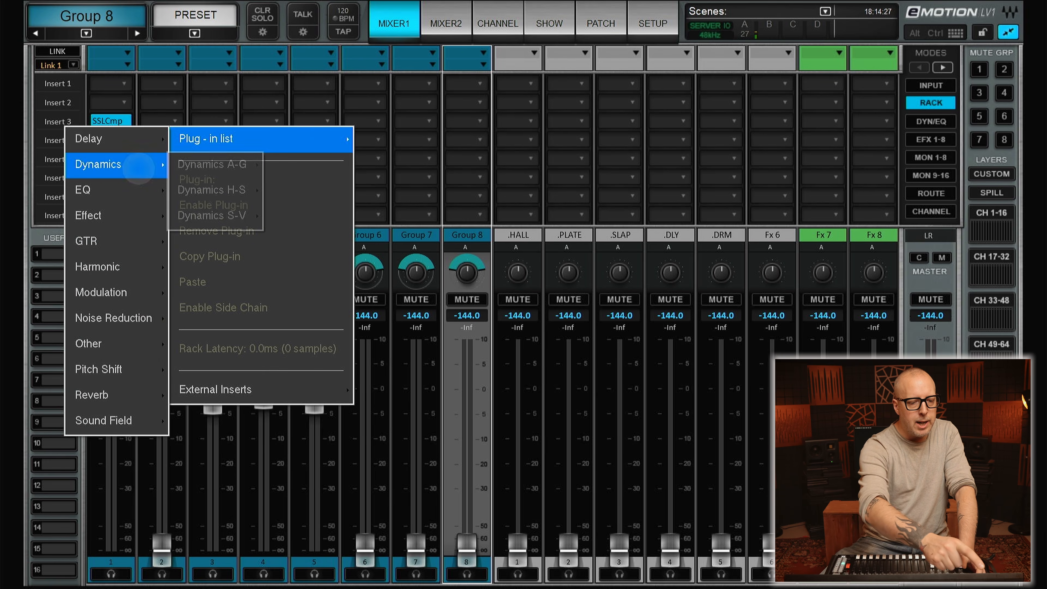
pyautogui.click(240, 167)
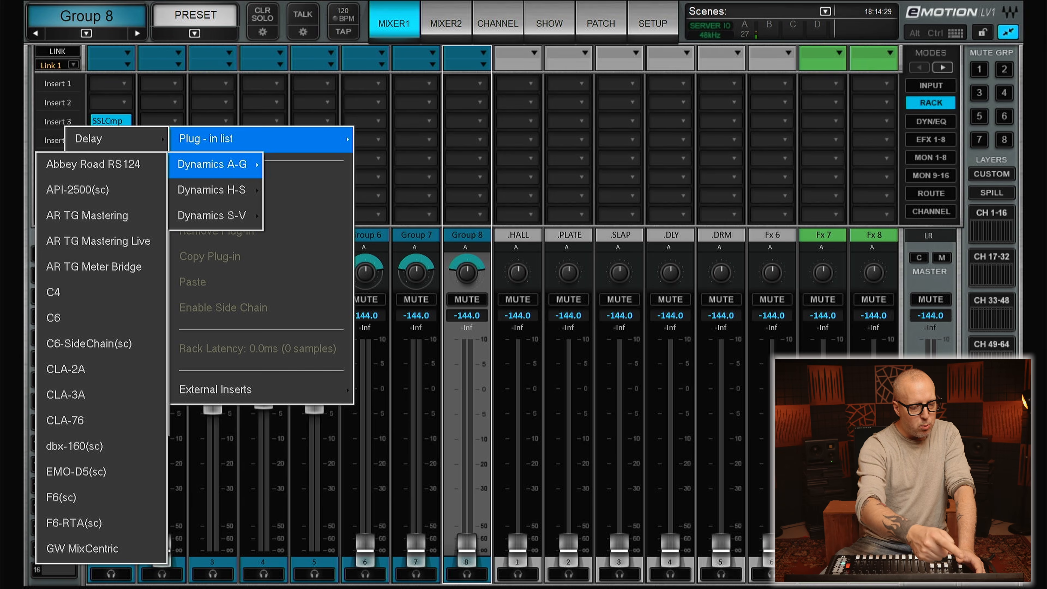
pyautogui.click(74, 446)
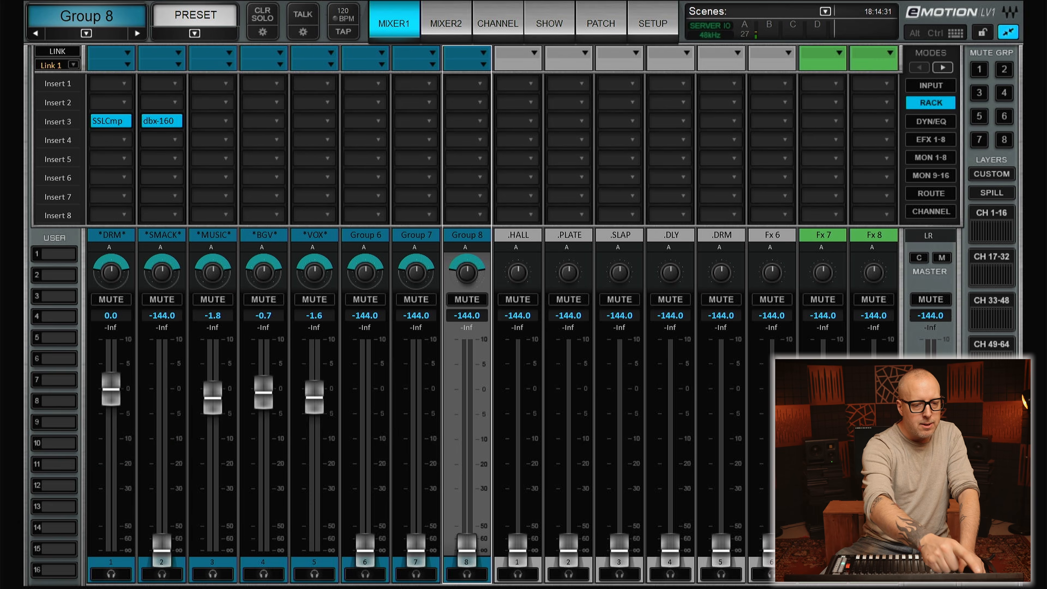
# - Open the dbx-160 on the *SMACK* group, then insert the PuigChild 670 dynamics plug-in in slot 3 of the *MUSIC* group and open it
pyautogui.doubleClick(162, 121)
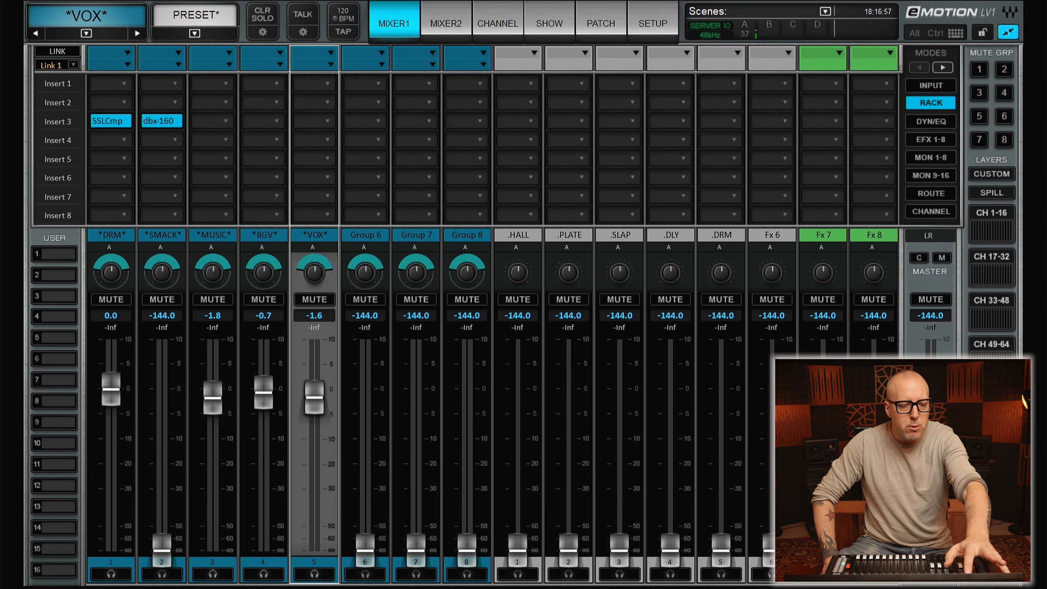
pyautogui.click(212, 126)
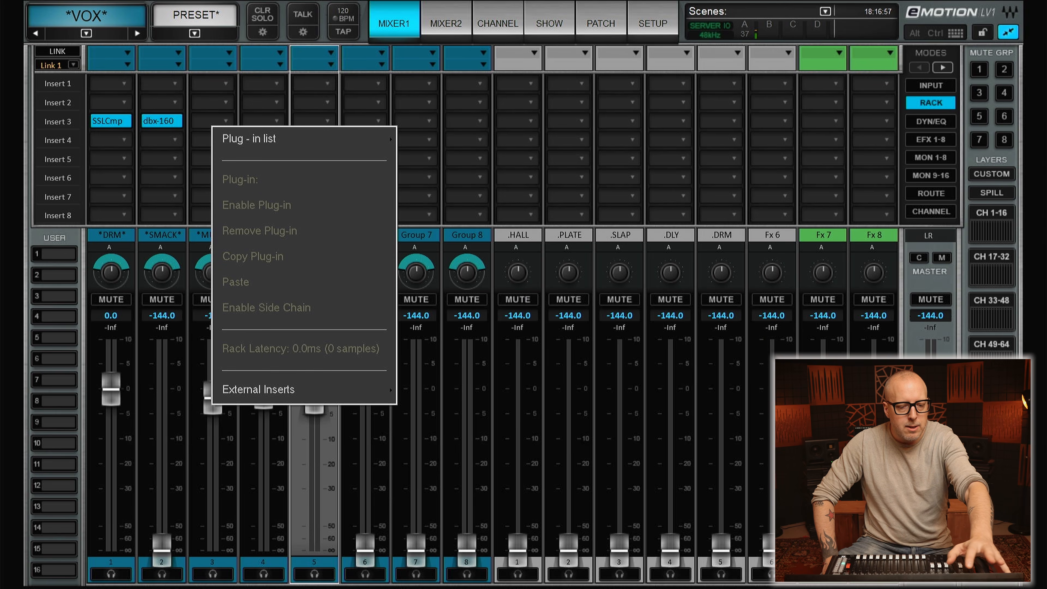
pyautogui.click(250, 140)
pyautogui.click(137, 170)
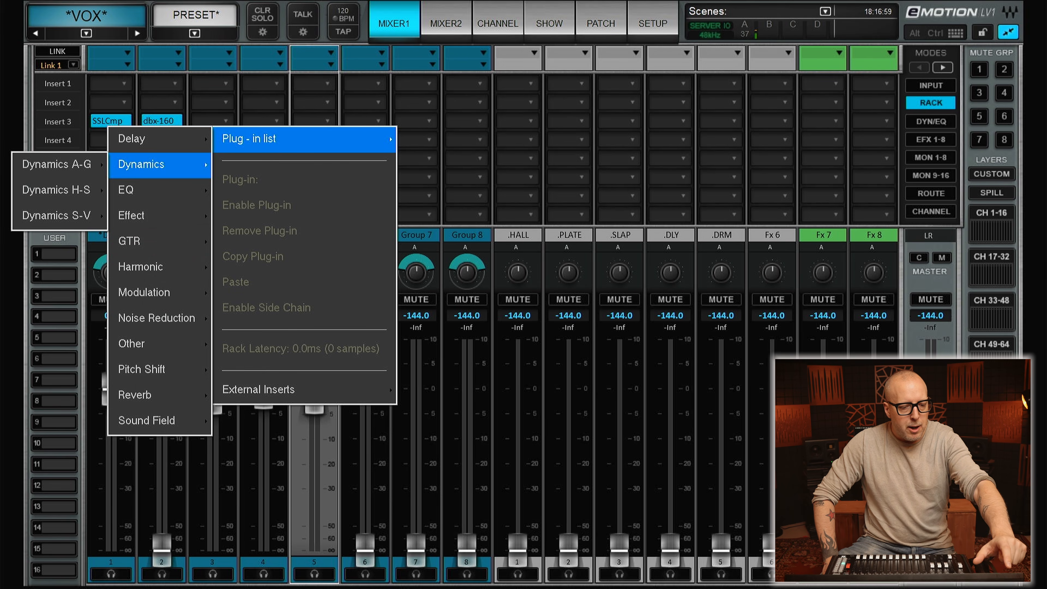
pyautogui.click(57, 190)
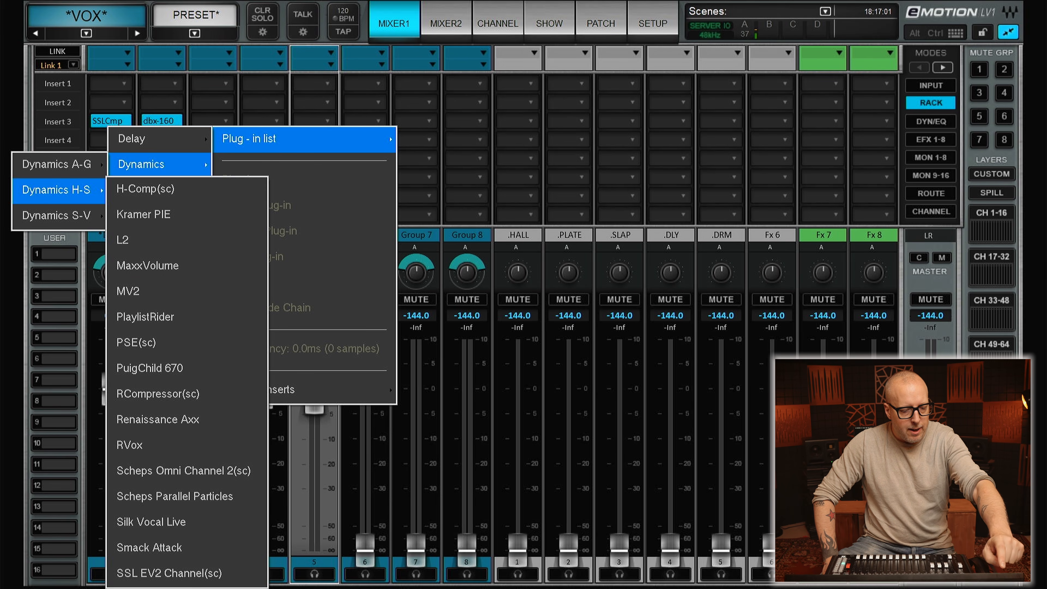
pyautogui.click(149, 368)
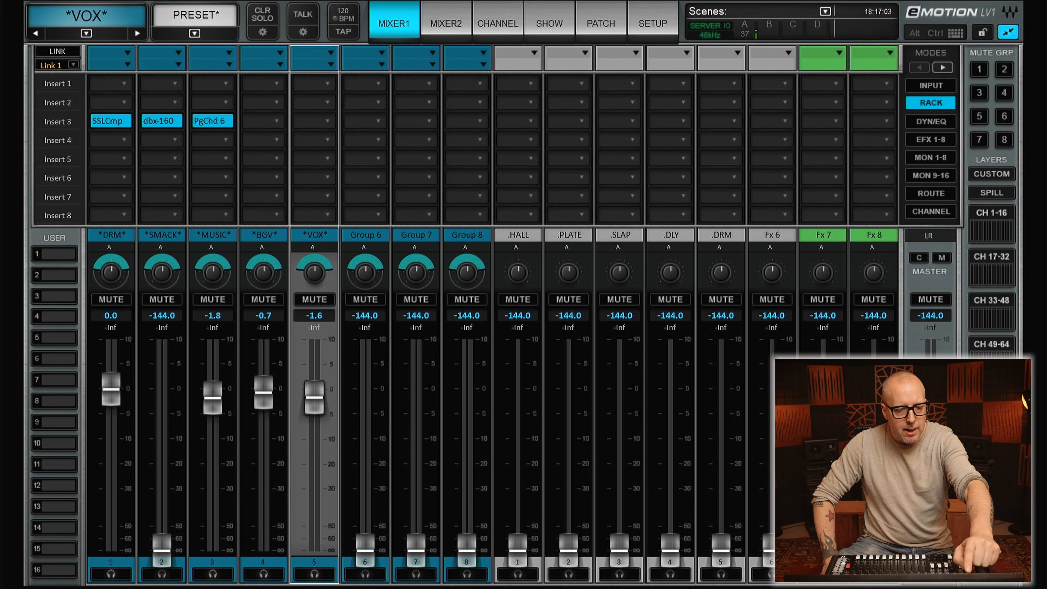
pyautogui.click(212, 120)
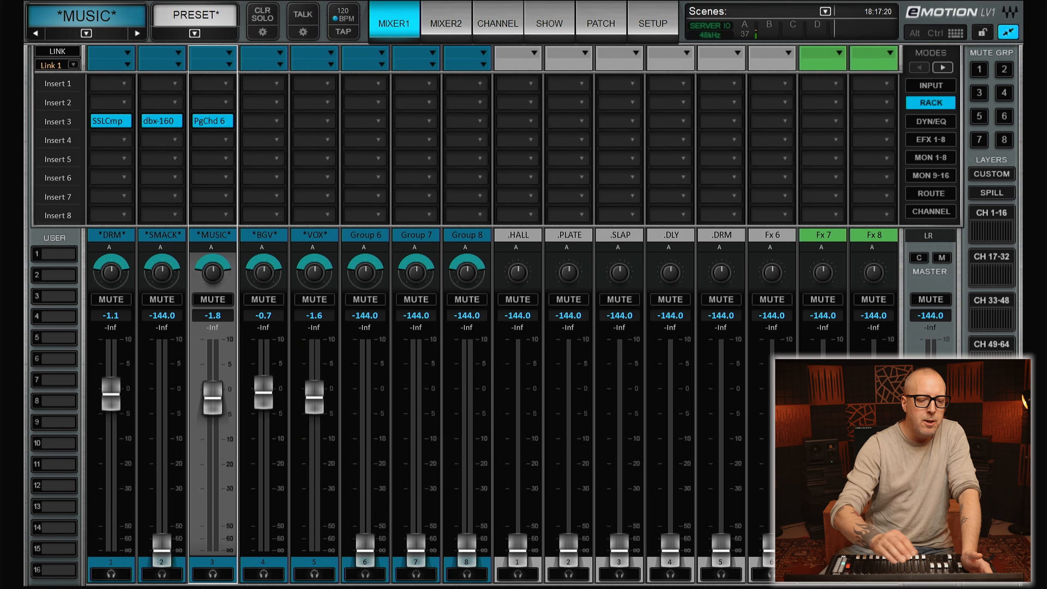
# - Insert the CLA-76 dynamics plug-in in slot 3 of the *BGV* group and open the plug-in
pyautogui.click(466, 235)
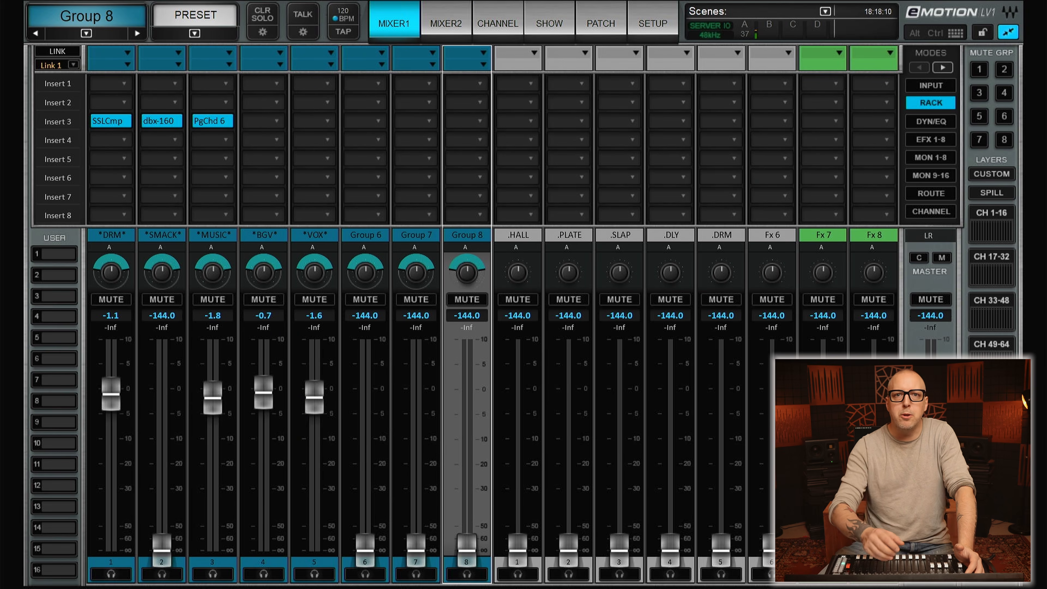
pyautogui.click(272, 121)
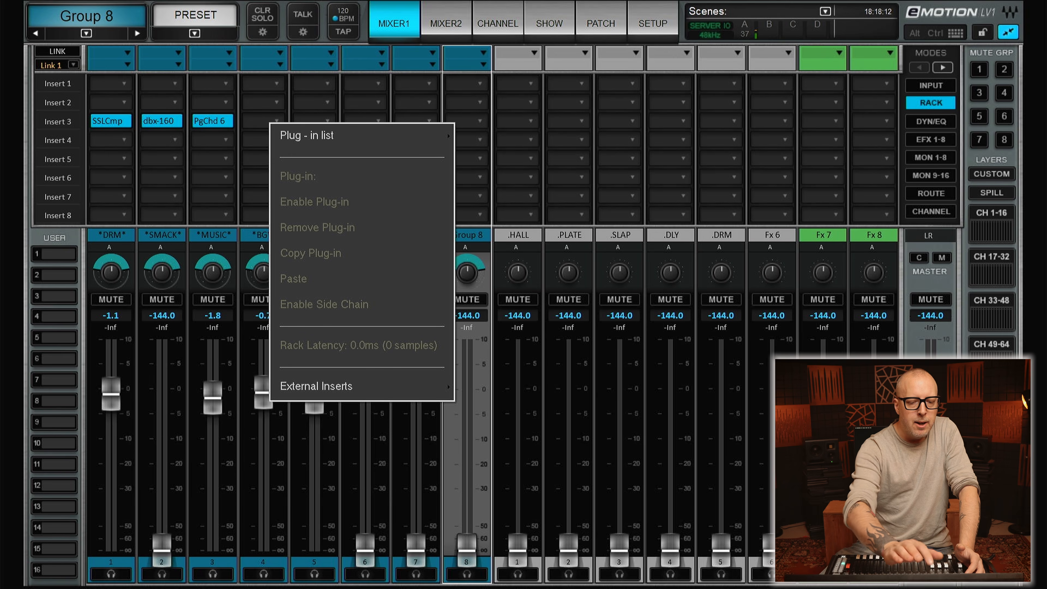
pyautogui.click(359, 136)
pyautogui.click(217, 162)
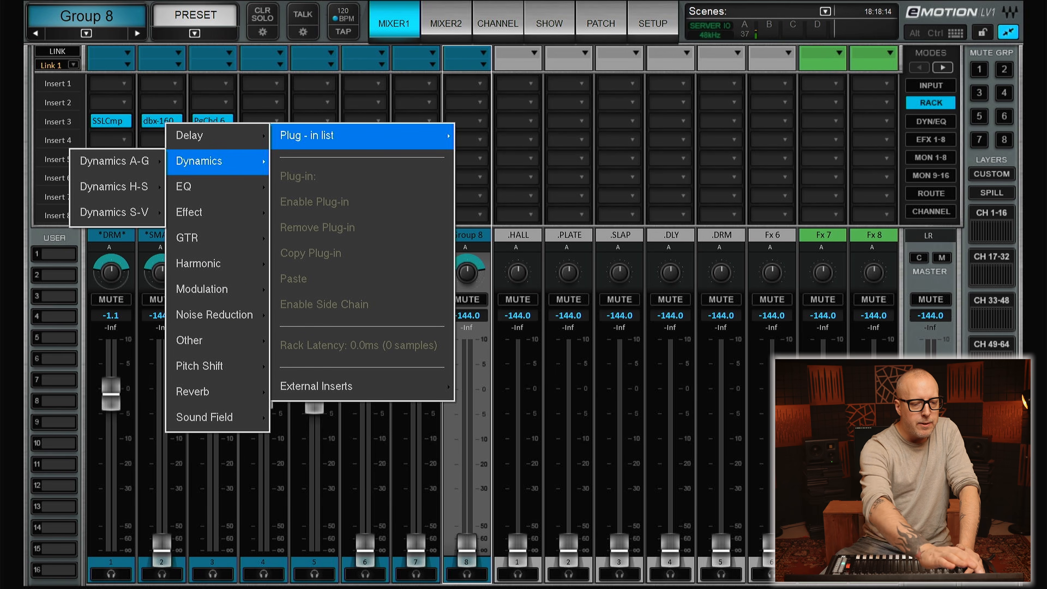
pyautogui.click(115, 161)
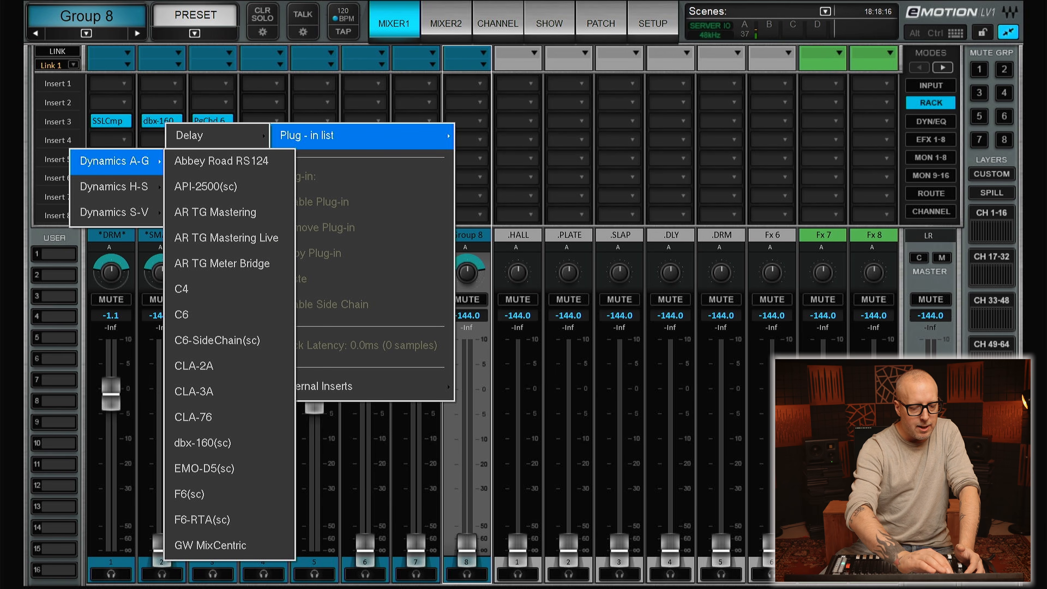
pyautogui.click(193, 417)
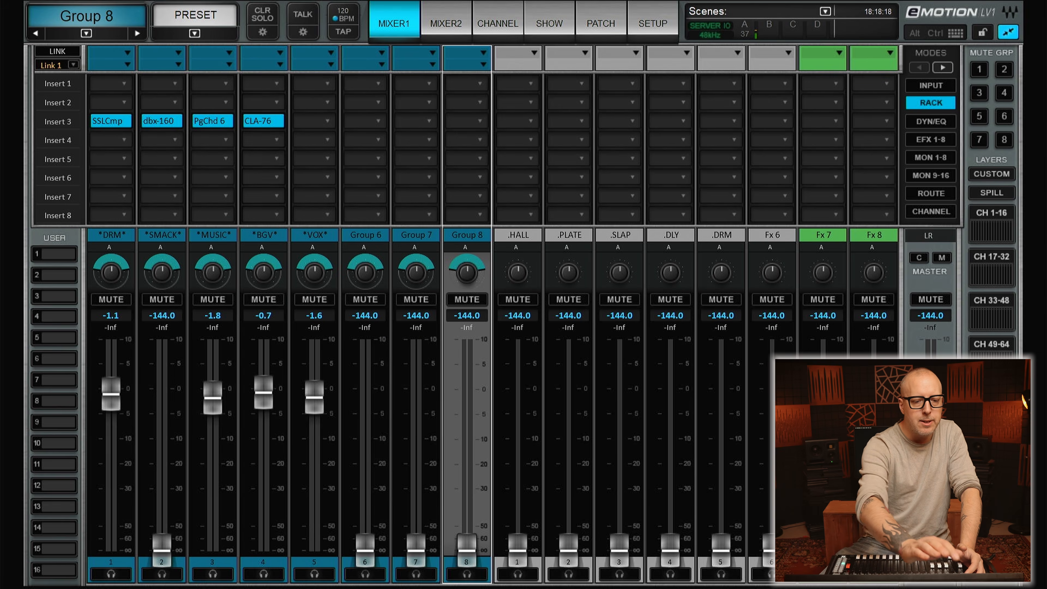
pyautogui.click(263, 121)
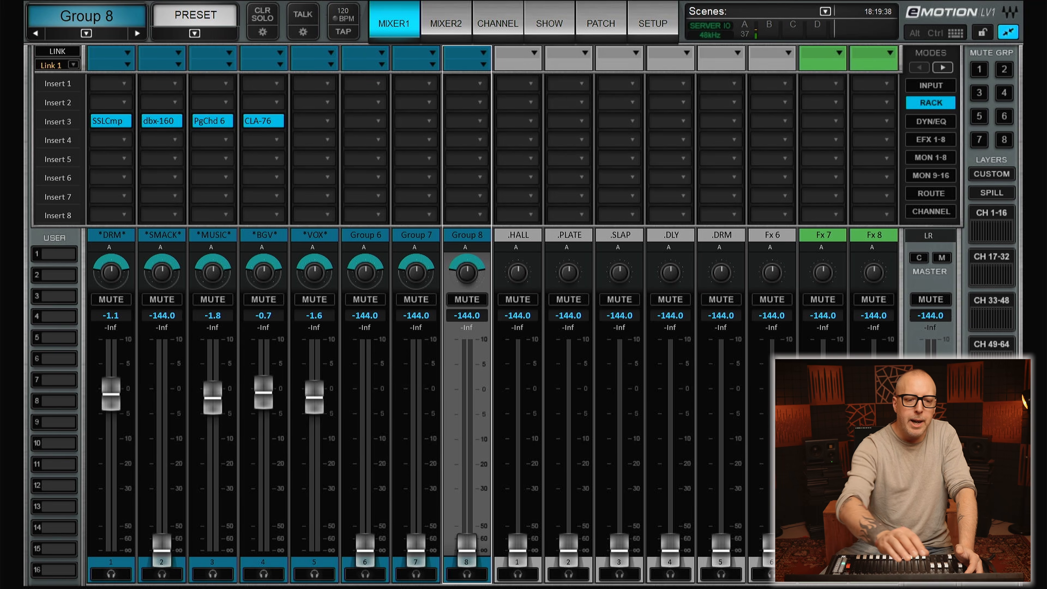
# - Insert the CLA-2A dynamics plug-in in slot 3 of the *VOX* group and open the plug-in
pyautogui.click(320, 125)
pyautogui.click(358, 138)
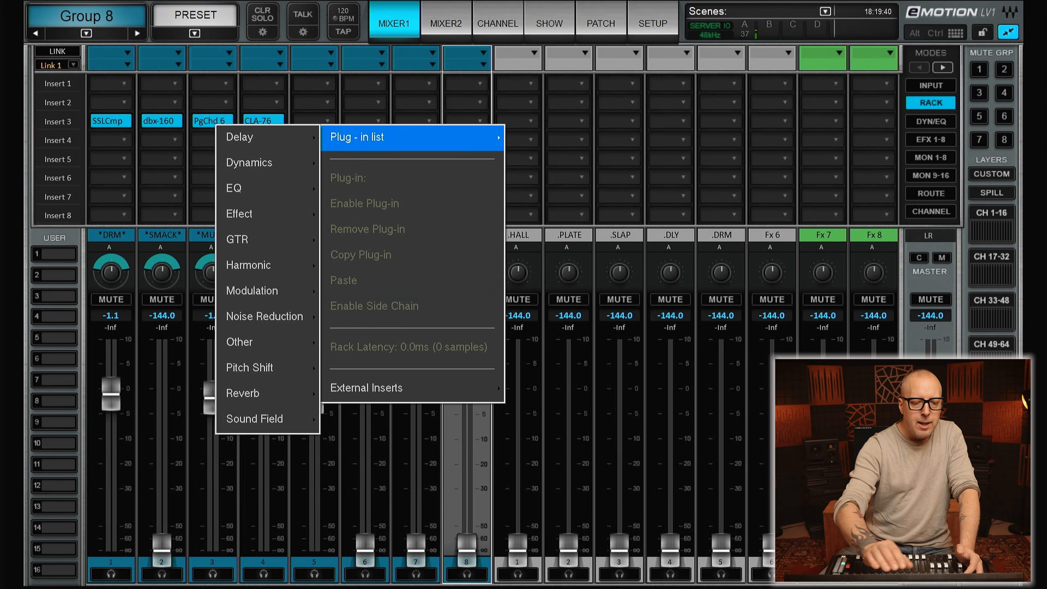
pyautogui.click(250, 163)
pyautogui.click(164, 162)
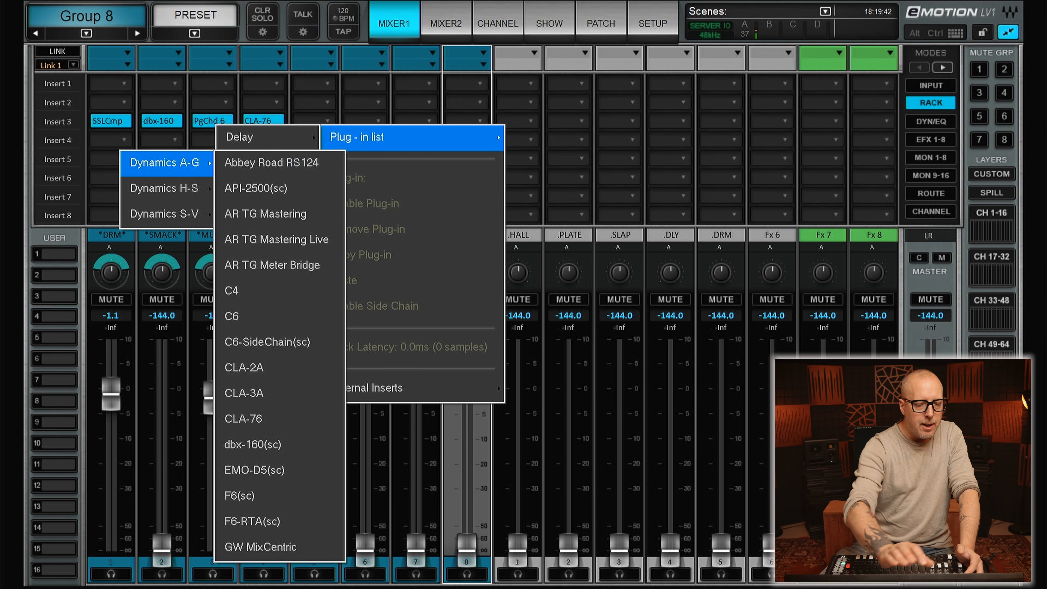
pyautogui.click(244, 367)
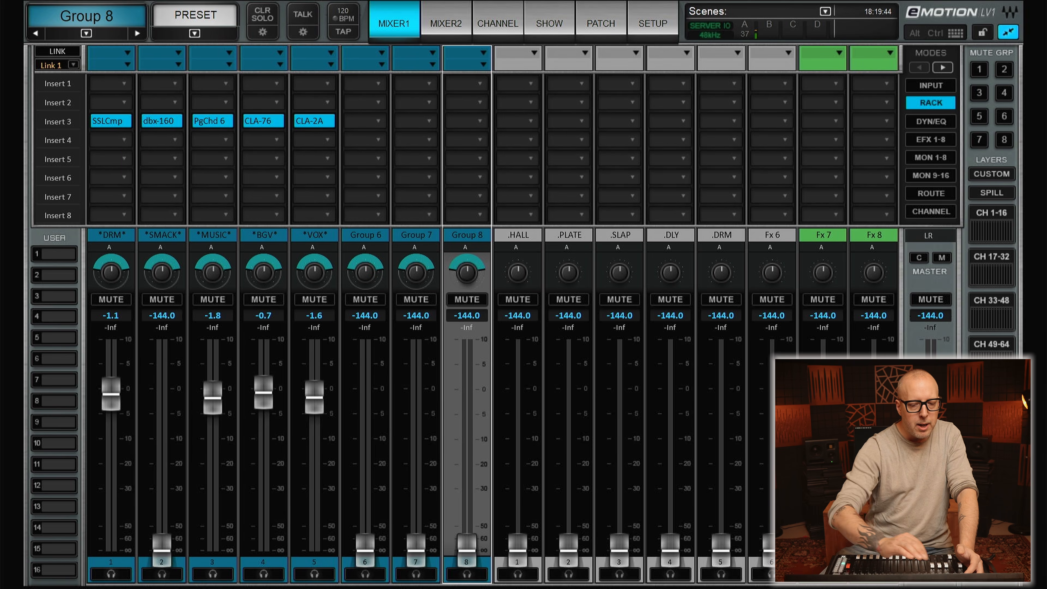
pyautogui.doubleClick(314, 121)
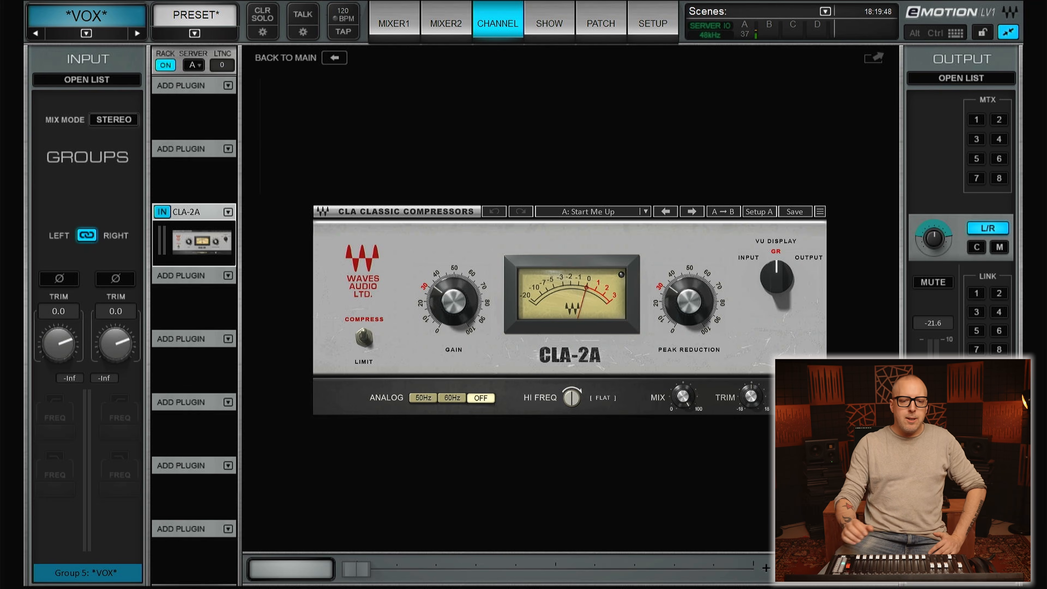
# - Return to the mixer, insert the API-2500(sc) dynamics plug-in in slot 3 of the LR master and open it
pyautogui.click(394, 23)
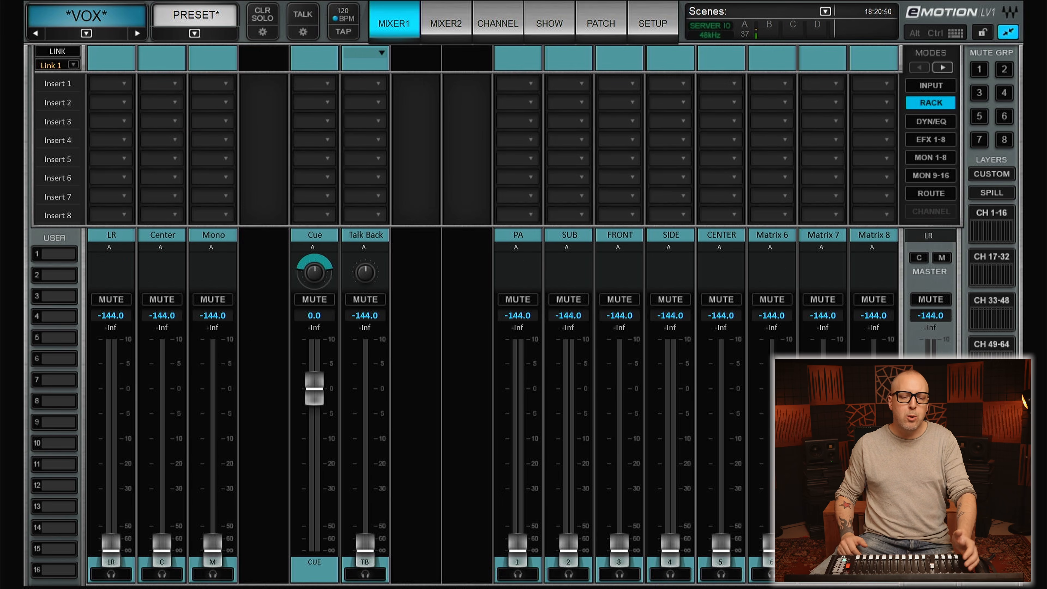
pyautogui.click(109, 119)
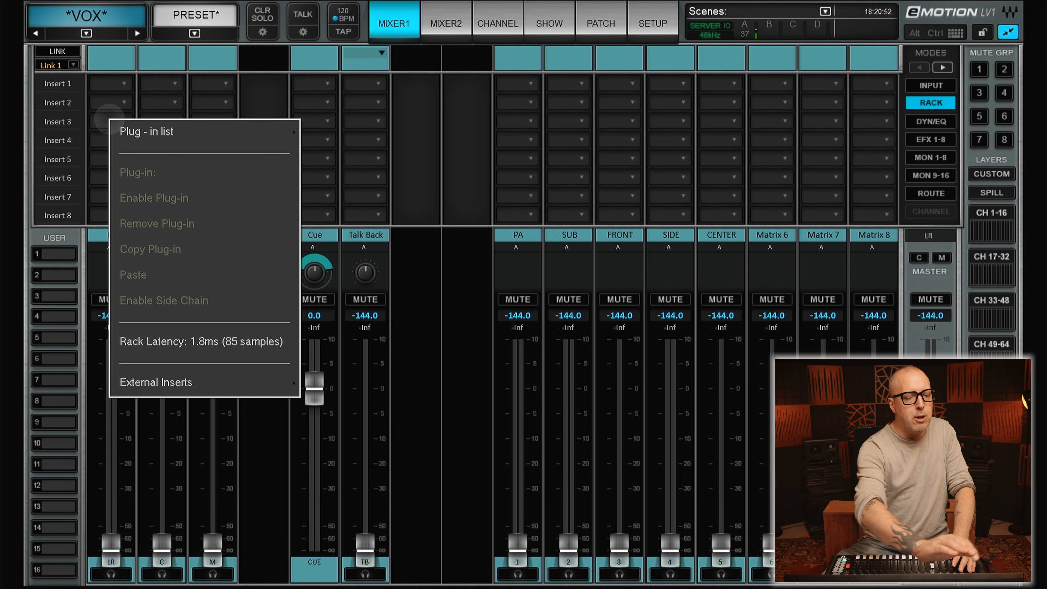
pyautogui.click(244, 127)
pyautogui.click(65, 153)
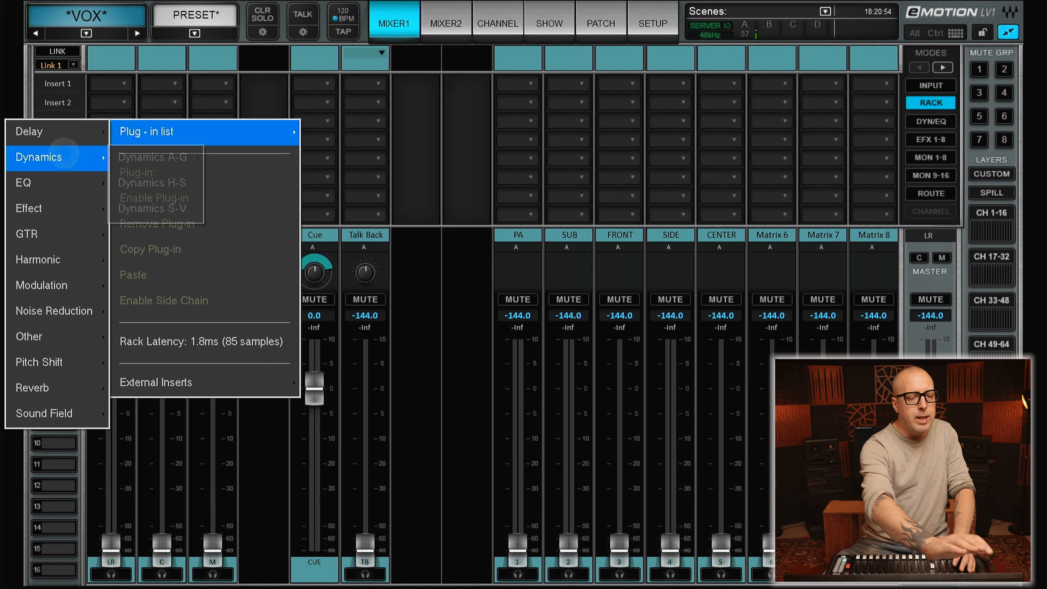
pyautogui.click(152, 157)
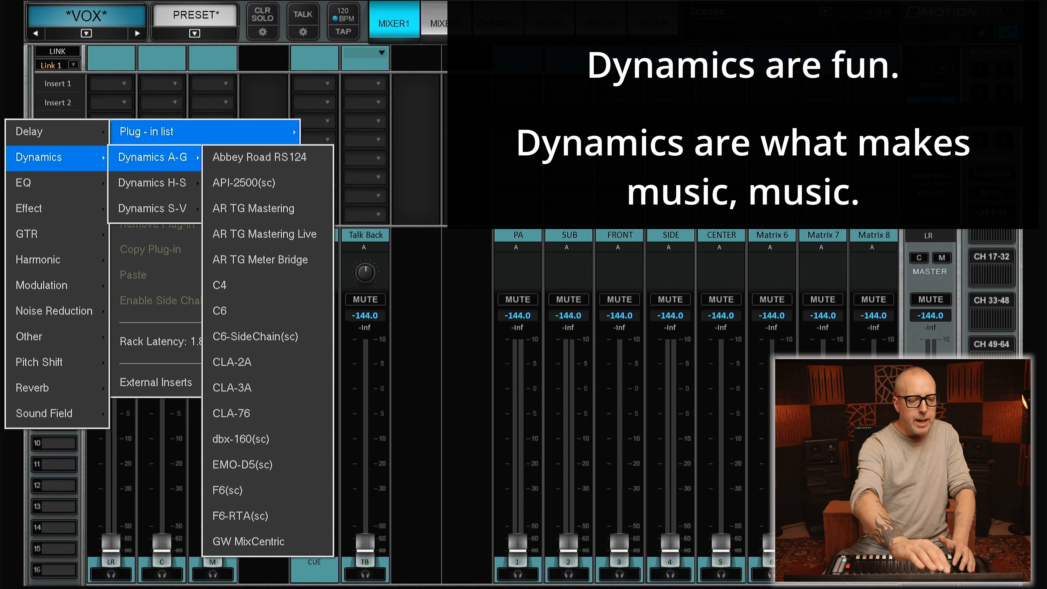
pyautogui.click(243, 183)
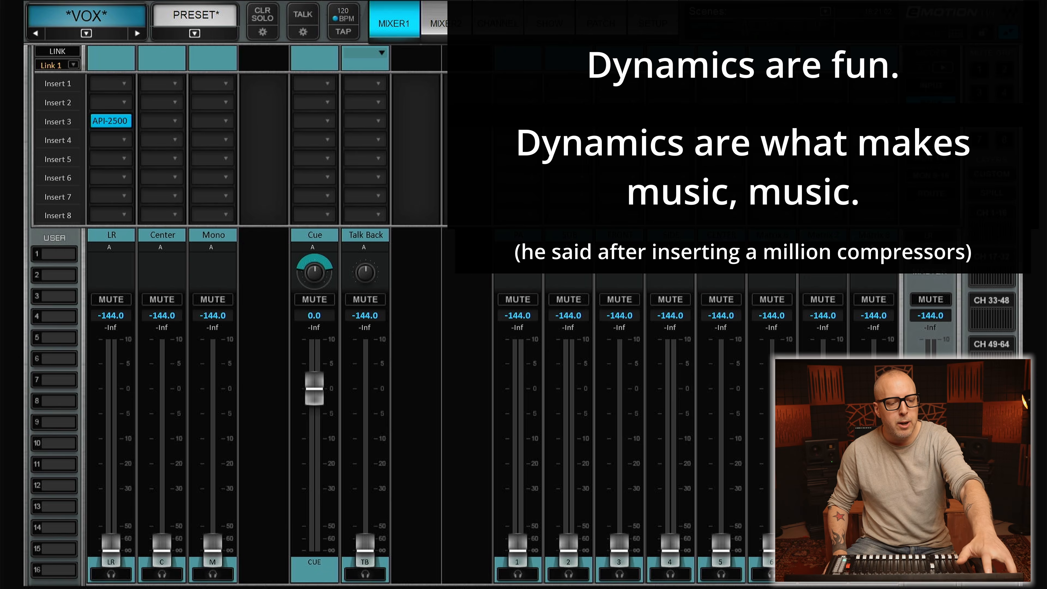
pyautogui.click(111, 121)
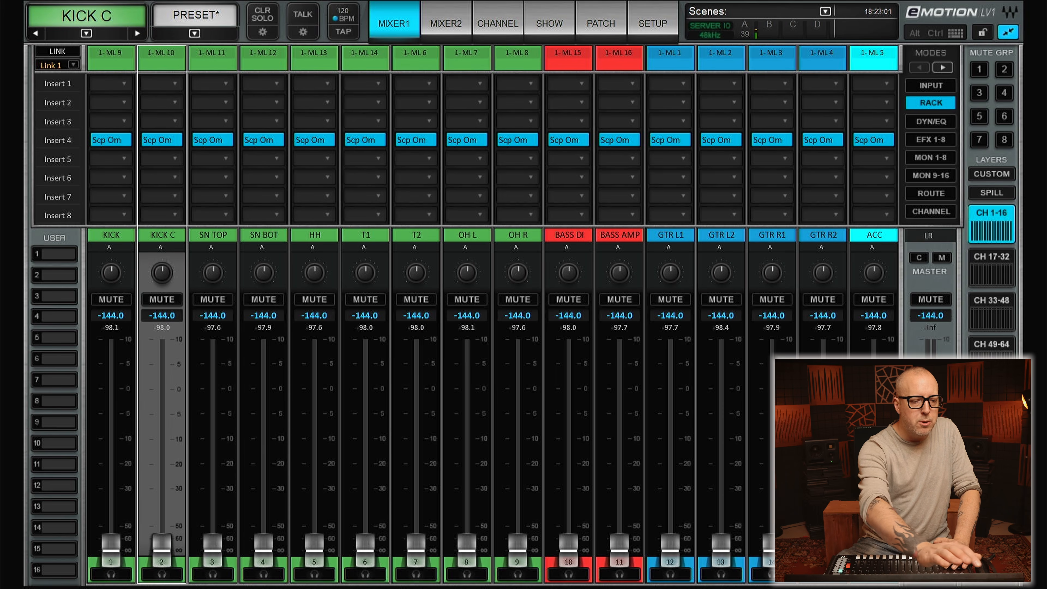
# - Insert the InPhase LT Live(mono) sound field plug-in in slot 2 of the KICK channel
pyautogui.click(162, 84)
pyautogui.click(211, 115)
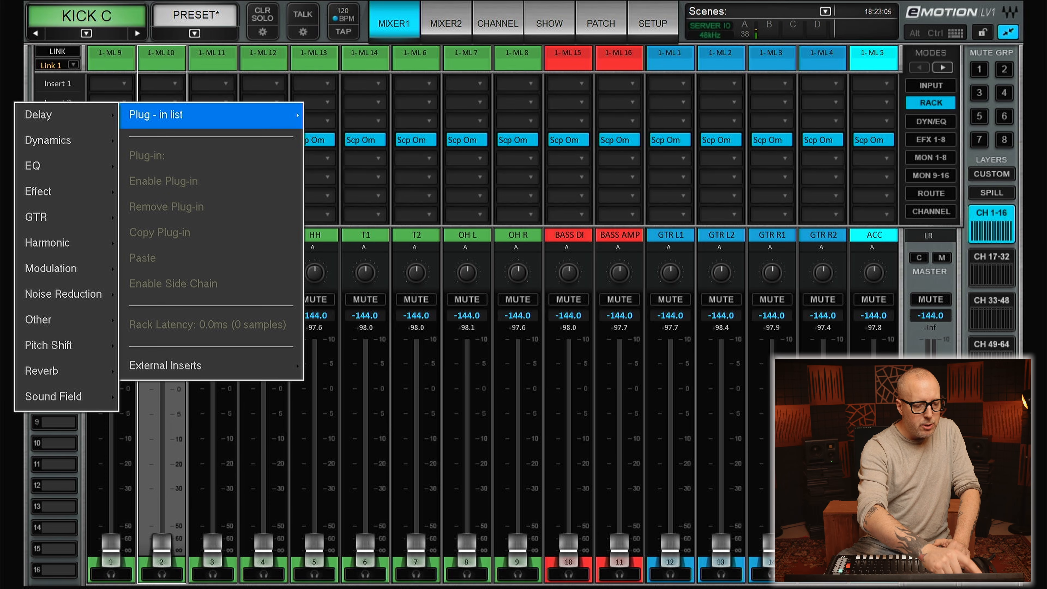
pyautogui.click(53, 397)
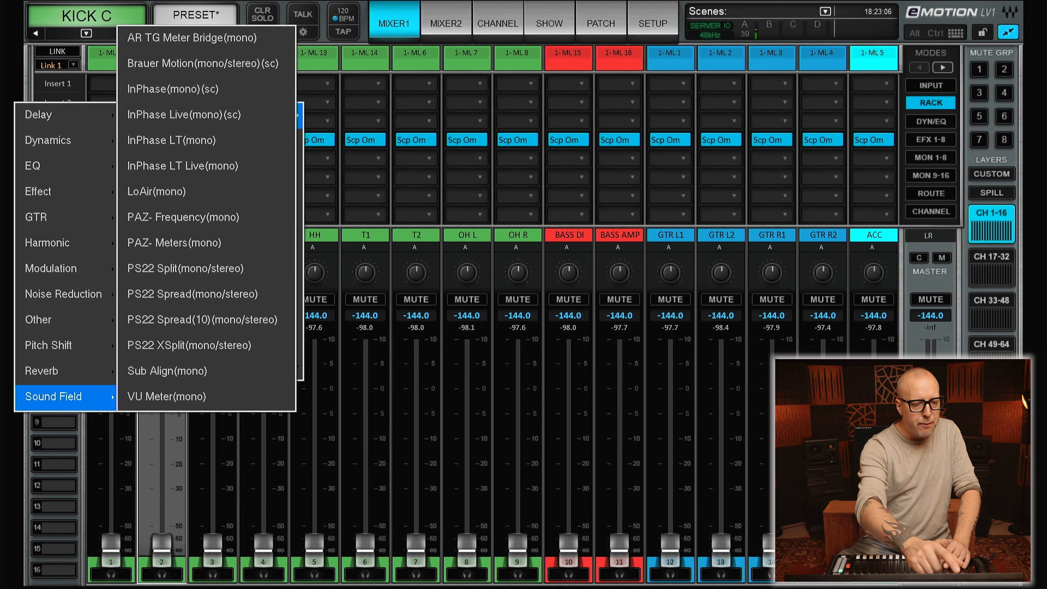
pyautogui.click(183, 166)
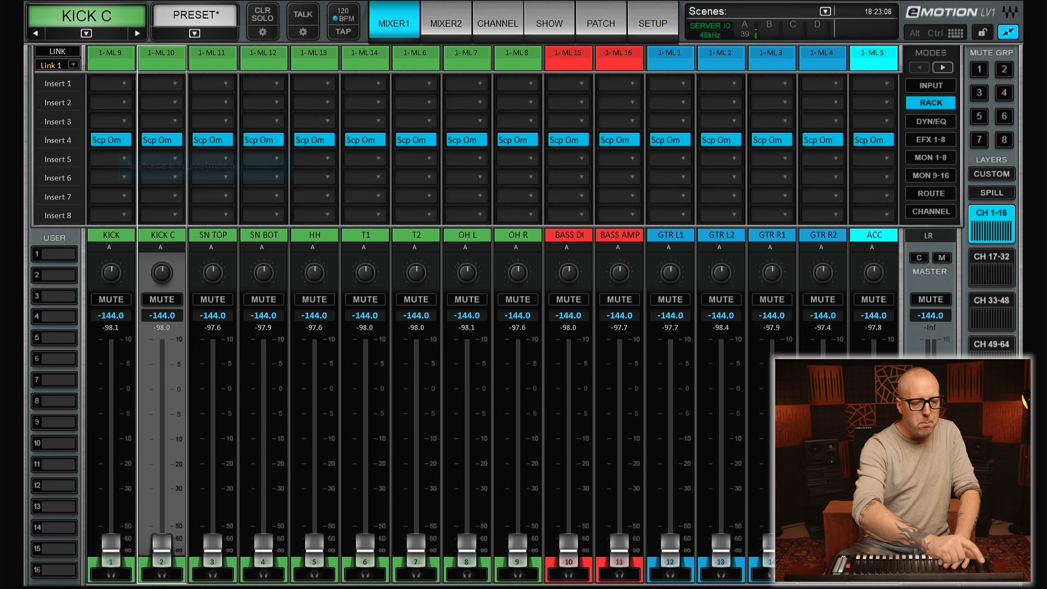
# - Insert the InPhase Live(mono)(sc) sound field plug-in in slot 2 of the drum channels KICK through OH R
pyautogui.click(162, 102)
pyautogui.click(211, 115)
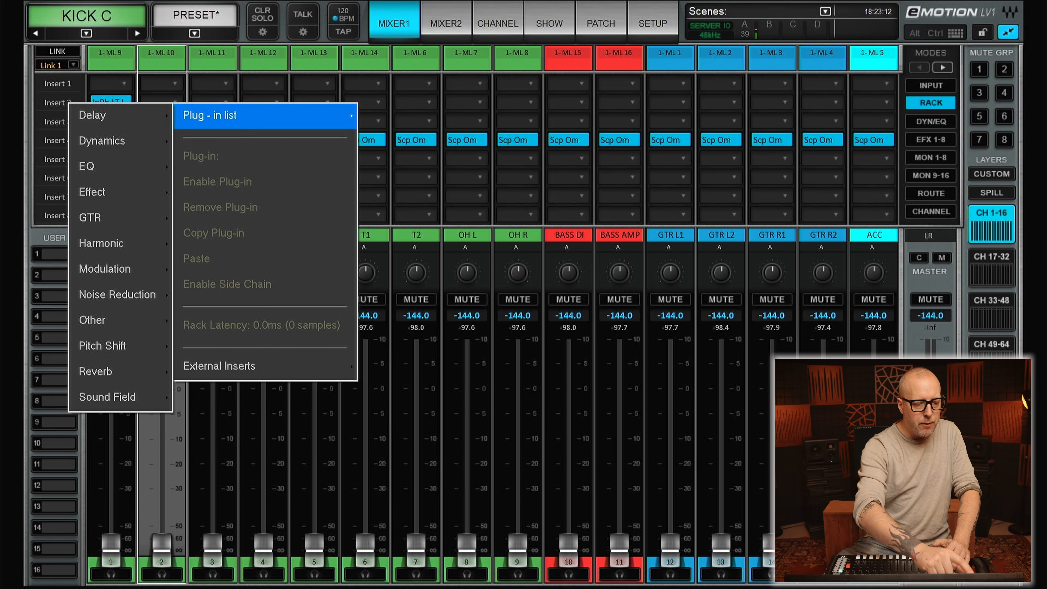
pyautogui.click(107, 396)
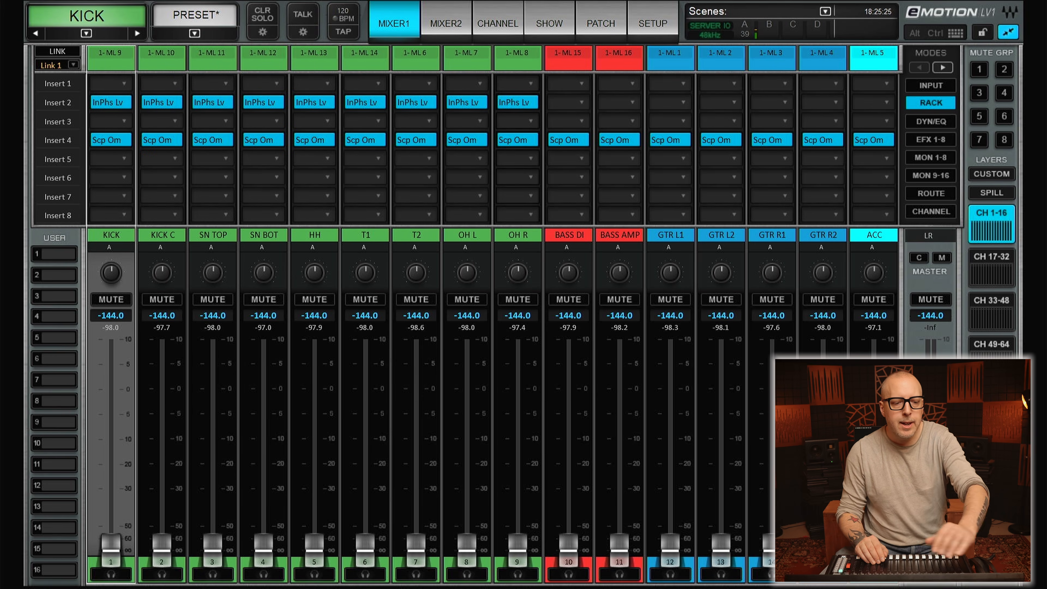
# - Open the InPhase Live plug-in on the KICK channel and set its sidechain source to the Input of OH R
pyautogui.click(109, 103)
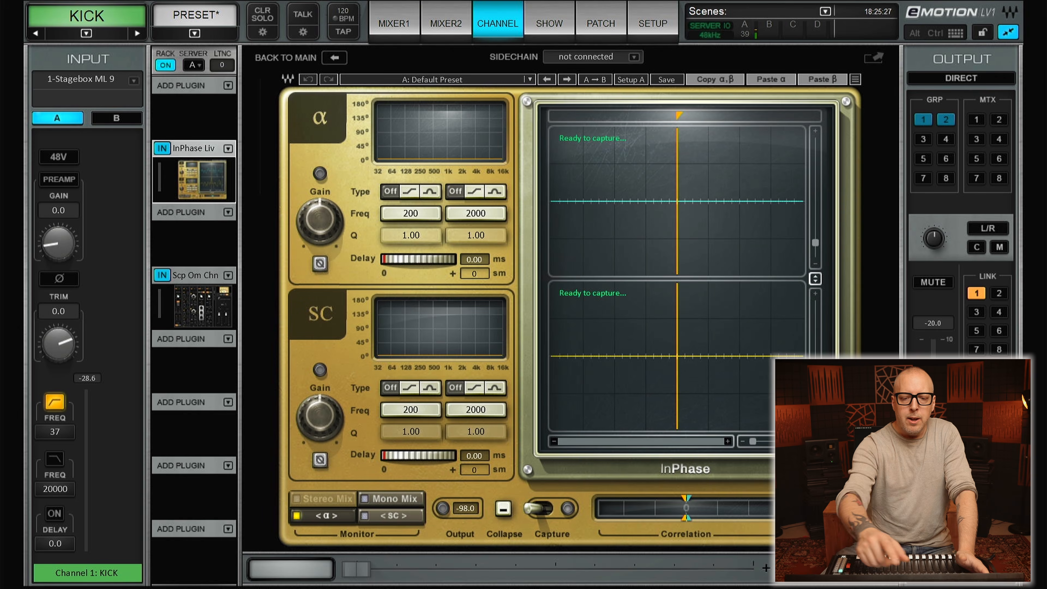
pyautogui.click(634, 57)
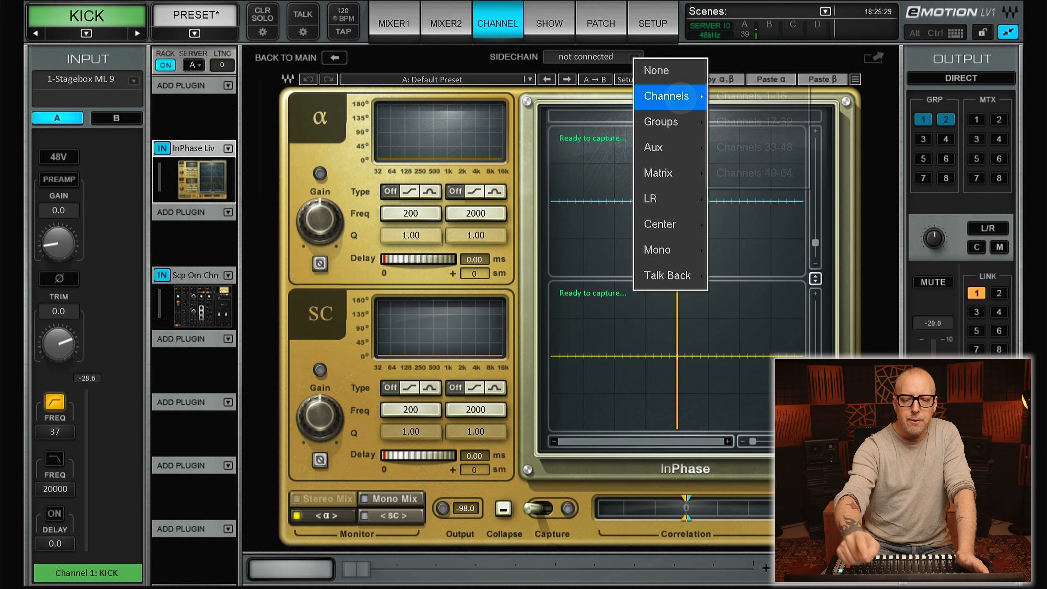
pyautogui.moveTo(670, 96)
pyautogui.moveTo(750, 96)
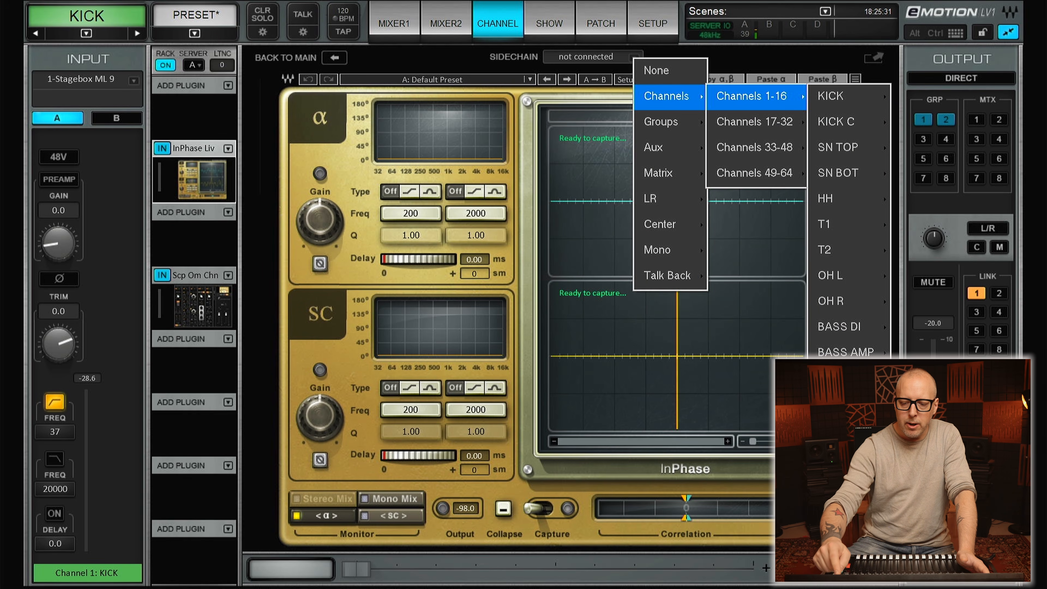
pyautogui.moveTo(831, 301)
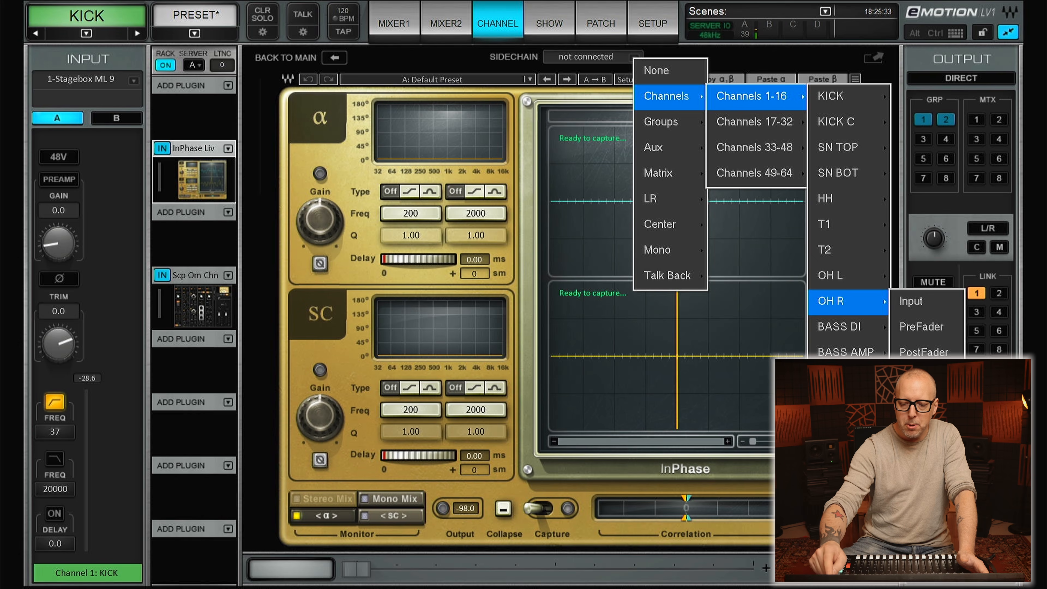
pyautogui.click(911, 301)
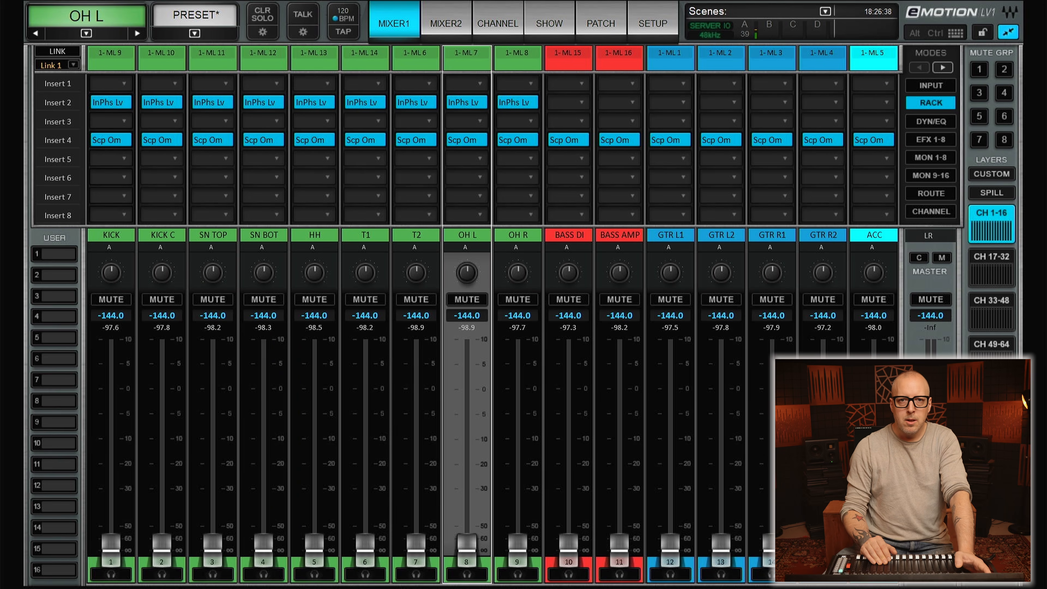
# - Insert the InPhase Live(mono)(sc) sound field plug-in in slot 2 of the BASS DI channel and open it
pyautogui.click(577, 102)
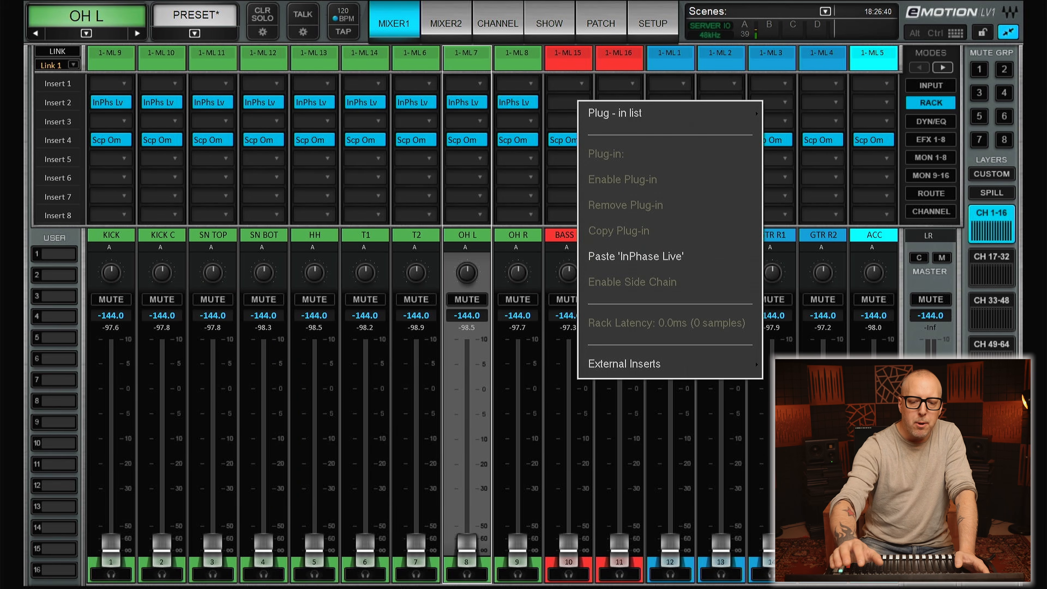
pyautogui.moveTo(670, 116)
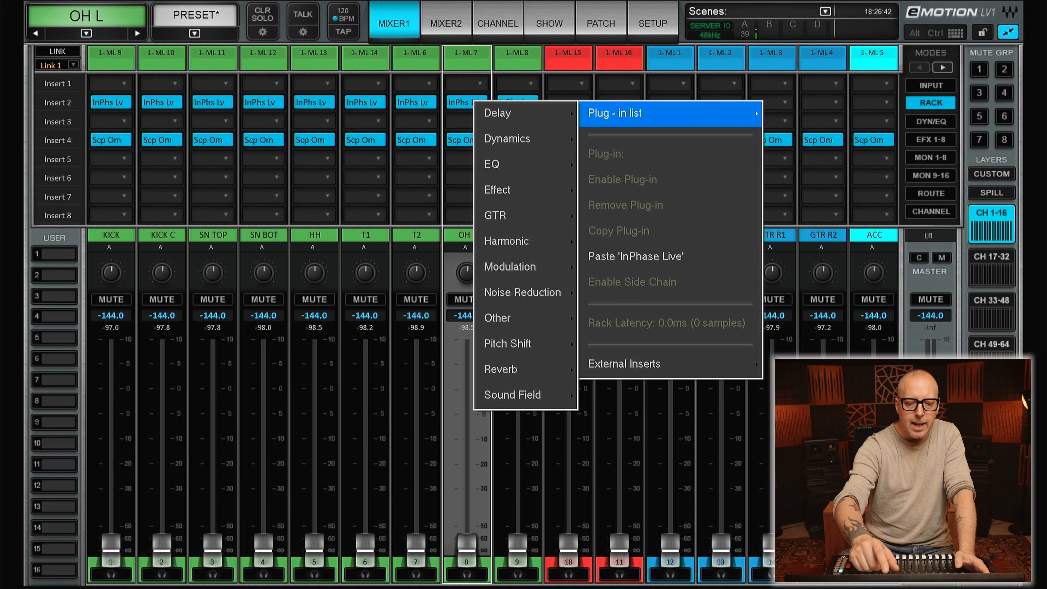
pyautogui.click(526, 319)
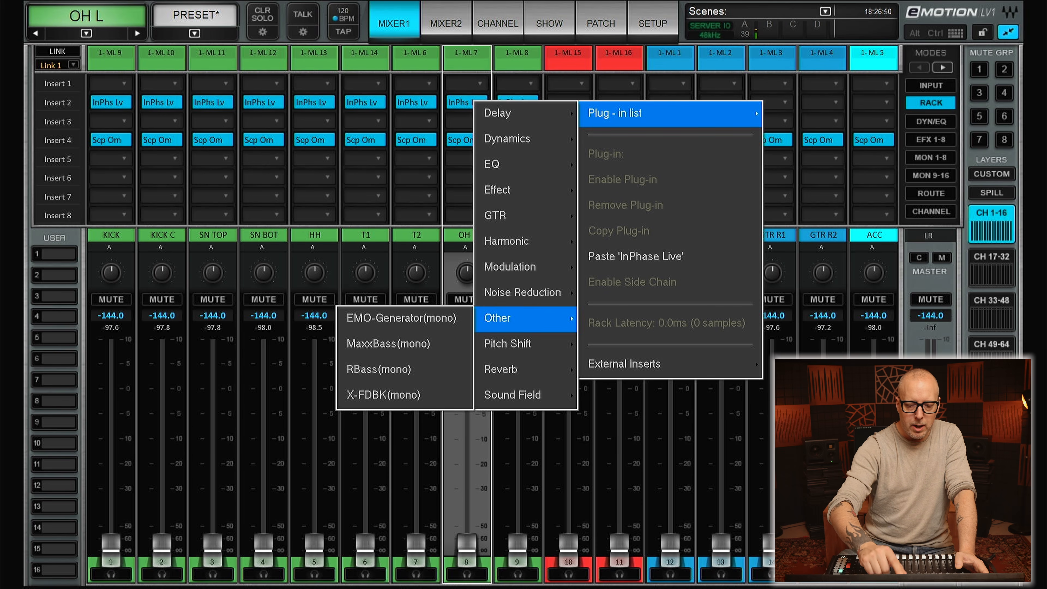
pyautogui.click(513, 395)
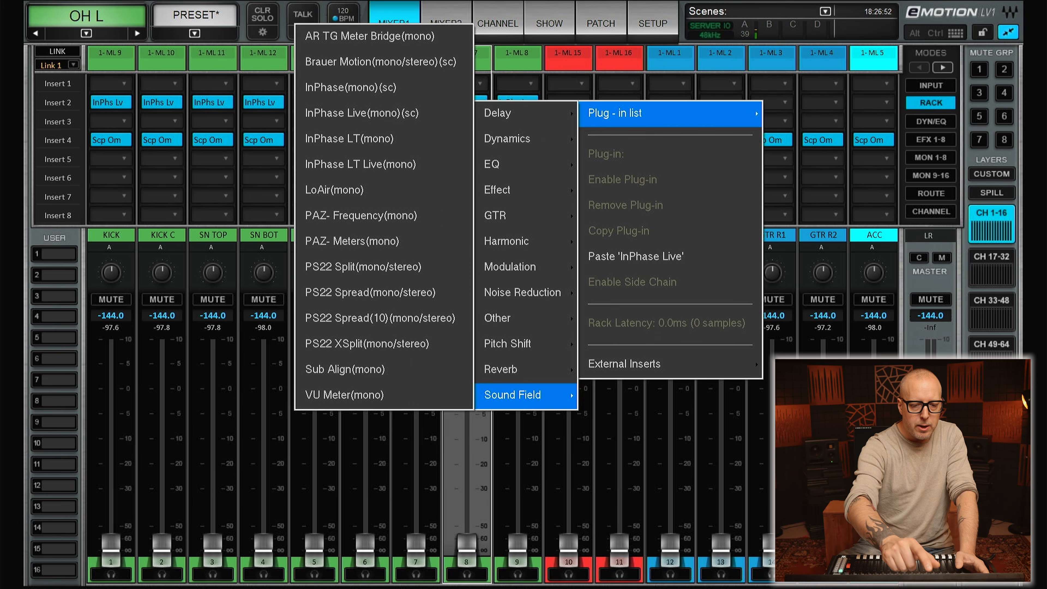
pyautogui.click(362, 112)
pyautogui.click(567, 101)
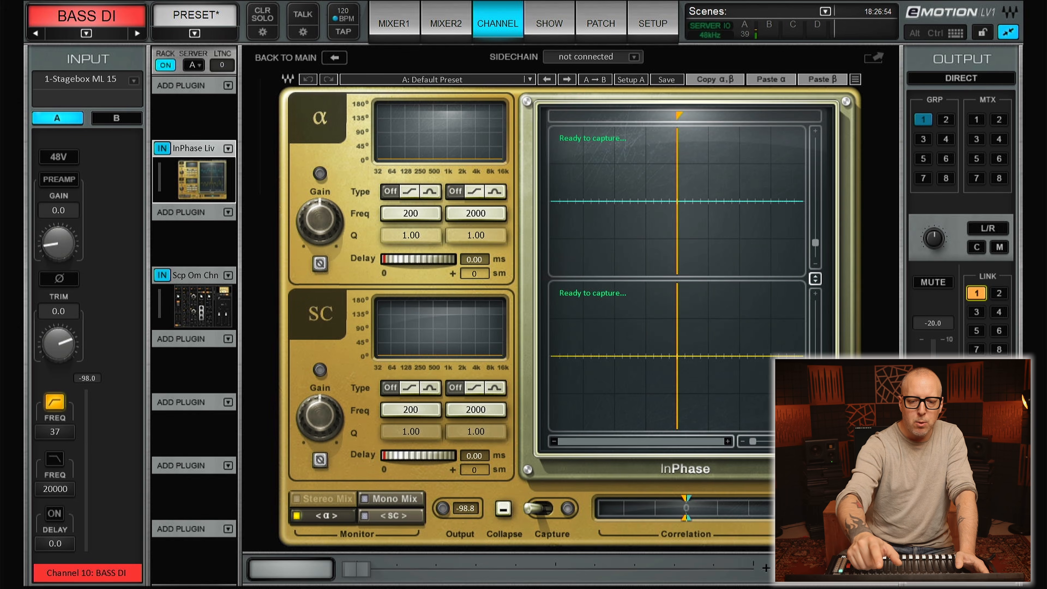
# - Set the sidechain source of the InPhase Live plug-in on BASS DI to the Input of BASS AMP
pyautogui.click(634, 57)
pyautogui.click(675, 95)
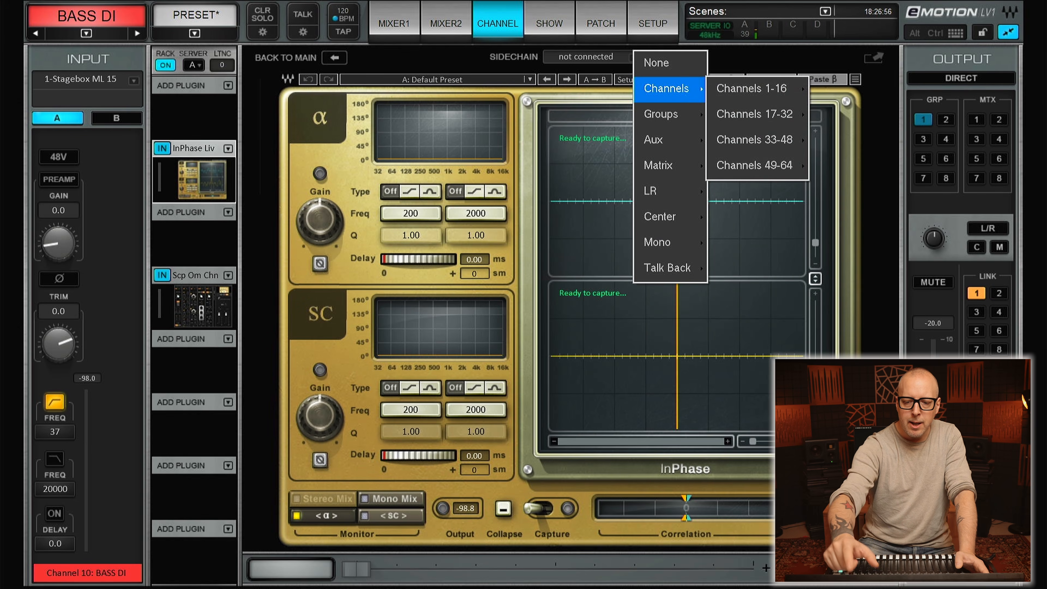
pyautogui.click(776, 92)
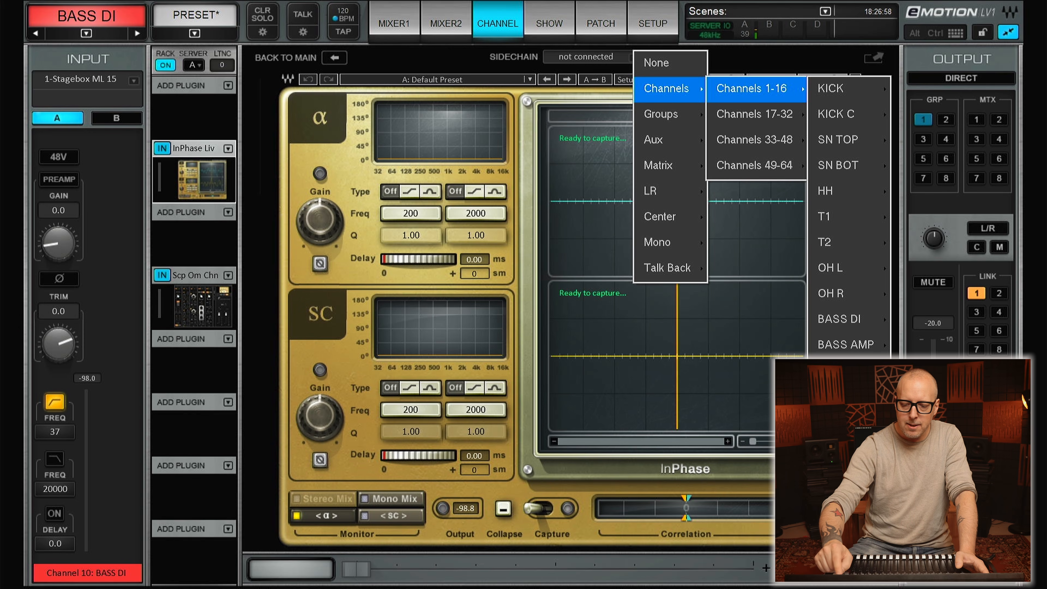
pyautogui.click(846, 345)
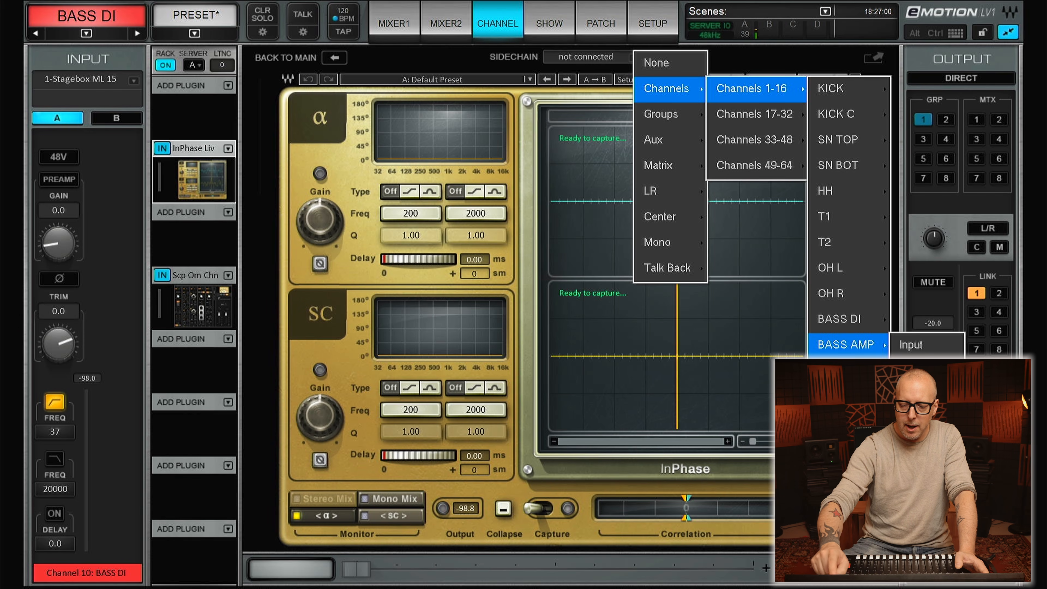
pyautogui.click(911, 346)
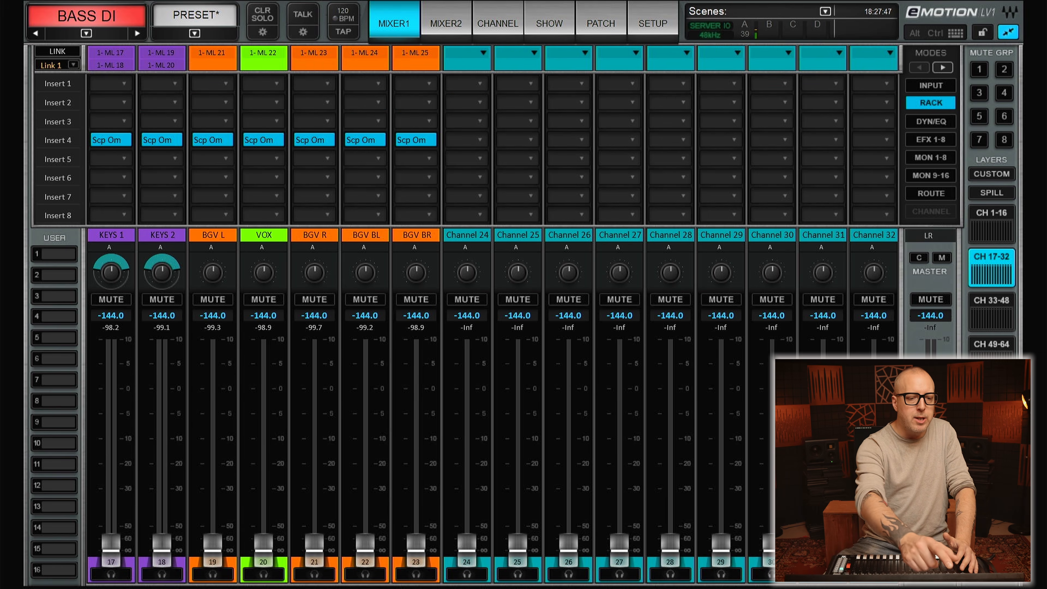
# - Insert the F6(mono)(sc) EQ plug-in in slot 5 of the BGV L channel
pyautogui.click(217, 162)
pyautogui.click(351, 176)
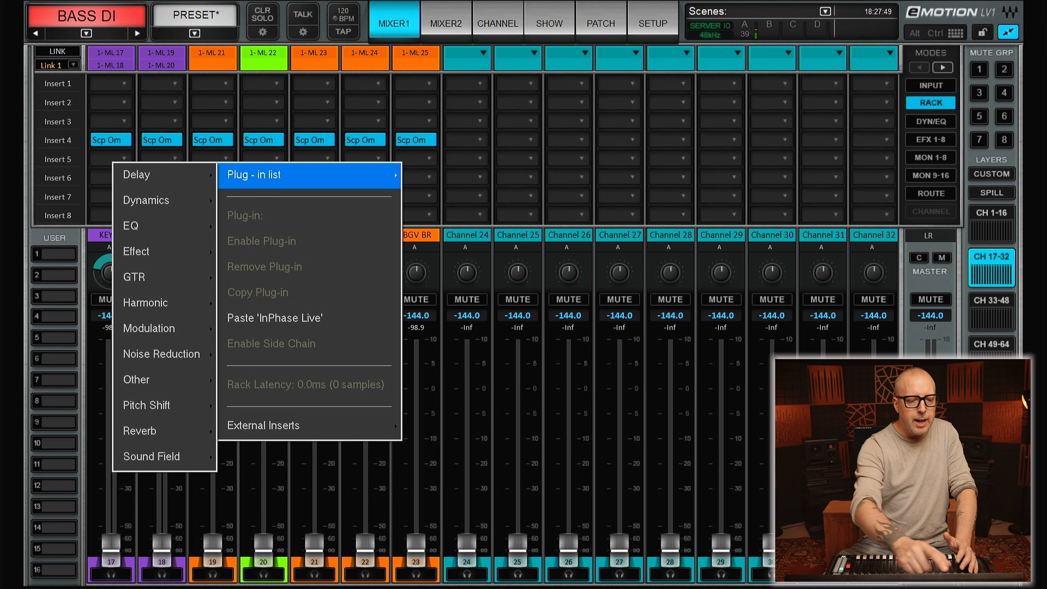
pyautogui.click(164, 226)
pyautogui.click(78, 226)
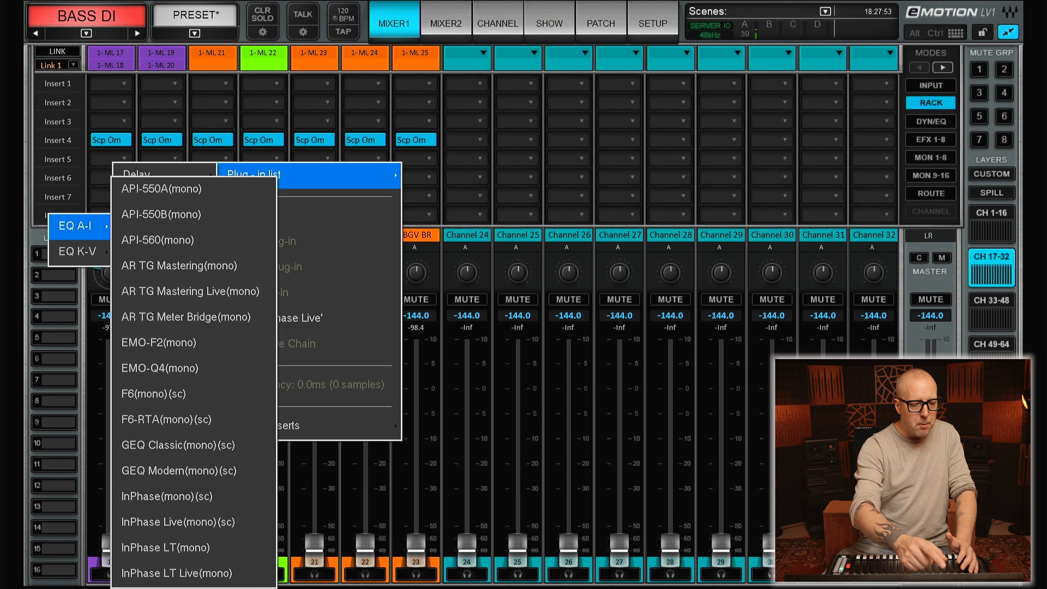
pyautogui.click(153, 394)
# - Copy the F6 plug-in from BGV L to slot 5 of VOX, BGV R, BGV BL and BGV BR
pyautogui.click(214, 159)
pyautogui.click(264, 271)
pyautogui.click(268, 162)
pyautogui.click(301, 321)
pyautogui.click(320, 159)
pyautogui.click(354, 317)
pyautogui.click(375, 160)
pyautogui.click(410, 318)
pyautogui.click(421, 158)
pyautogui.click(455, 313)
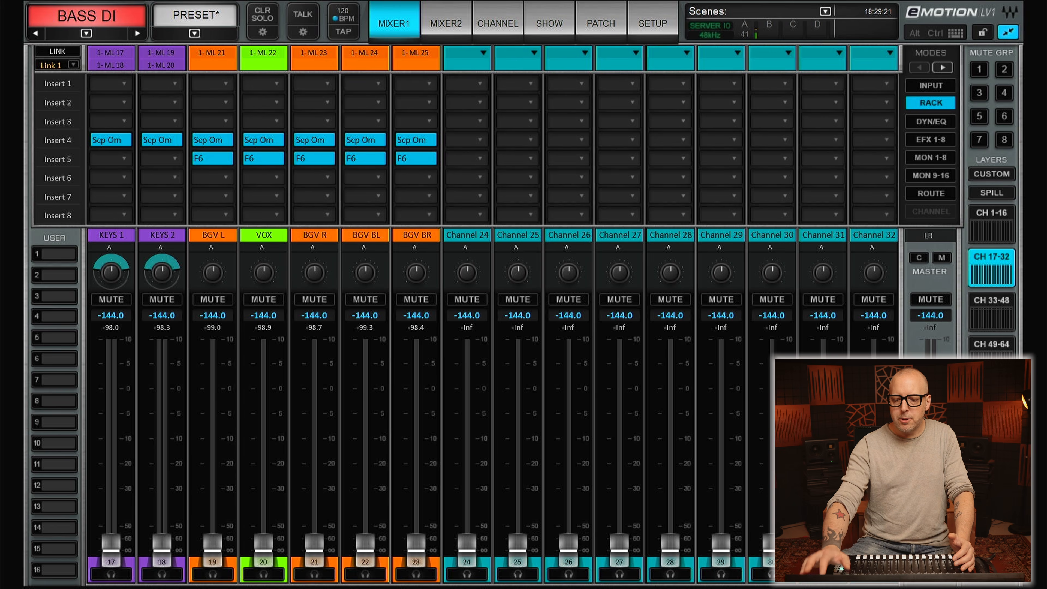
# - Show the masters and matrix layer and insert the F6(sc) EQ plug-in in slot 4 of the LR master
pyautogui.click(992, 487)
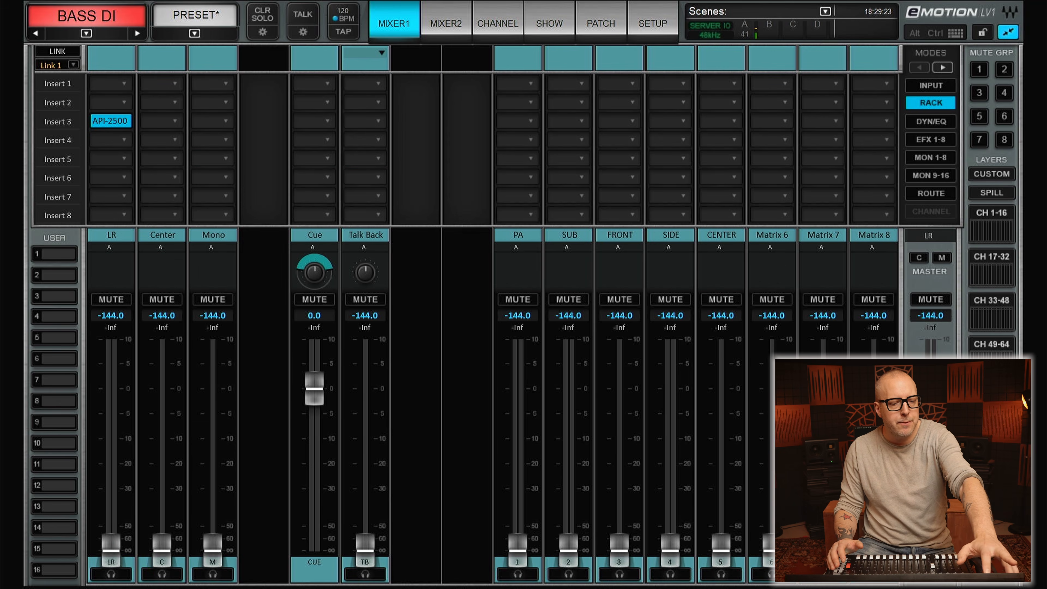
pyautogui.click(110, 140)
pyautogui.click(165, 158)
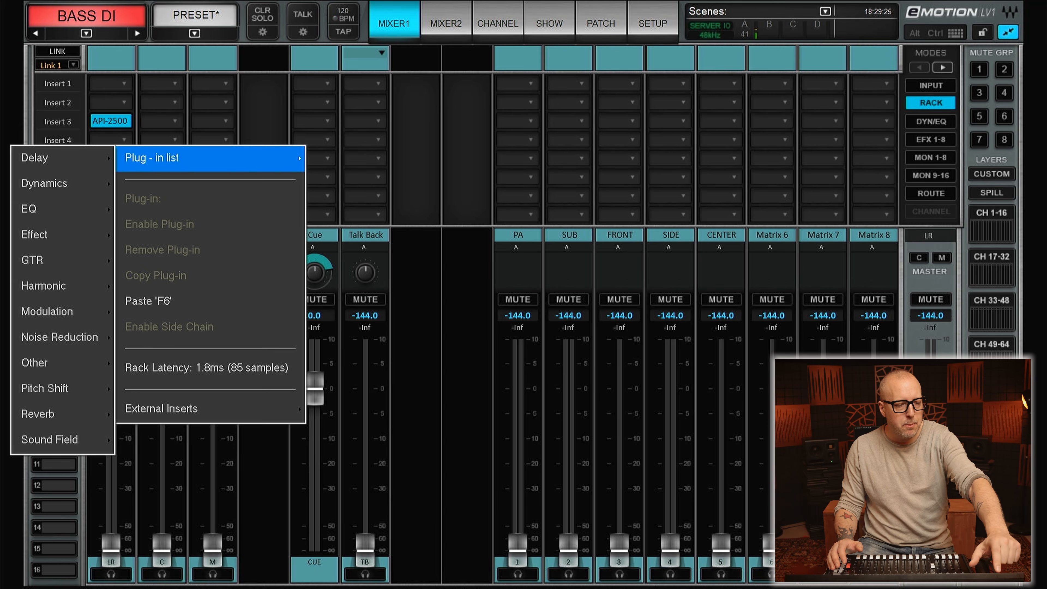
pyautogui.click(62, 210)
pyautogui.click(141, 209)
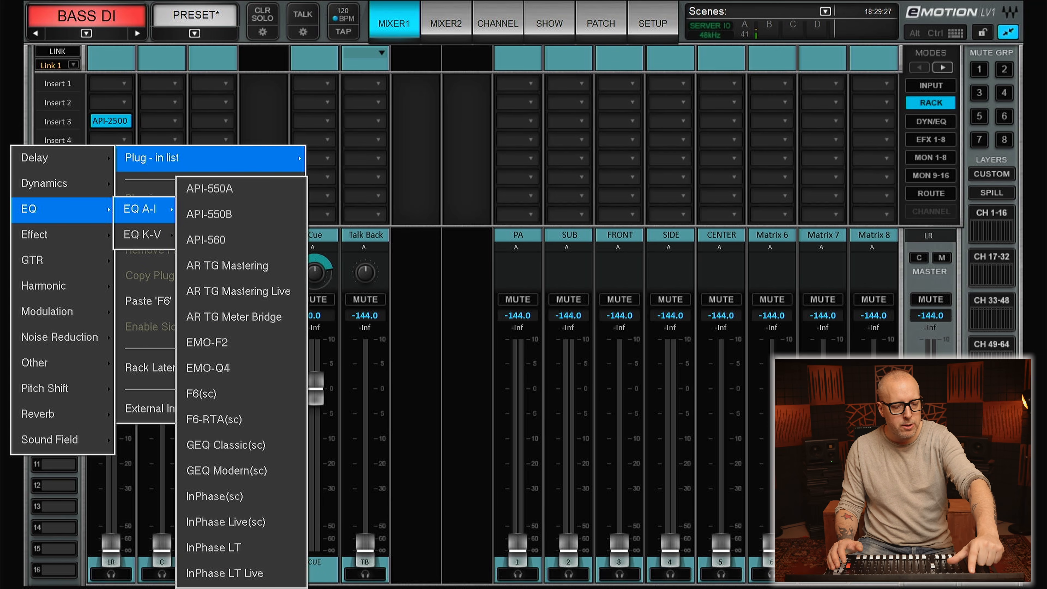
pyautogui.click(201, 393)
# - Insert the Magma Lil Tube harmonic plug-in in slot 5 of the LR master and turn up its Drive
pyautogui.click(110, 143)
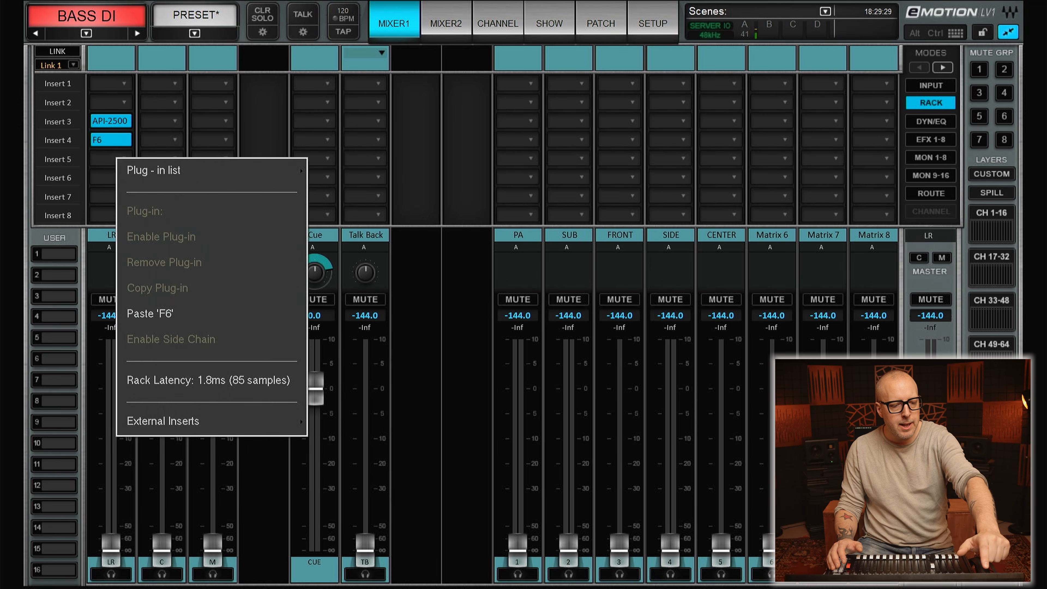
pyautogui.click(165, 170)
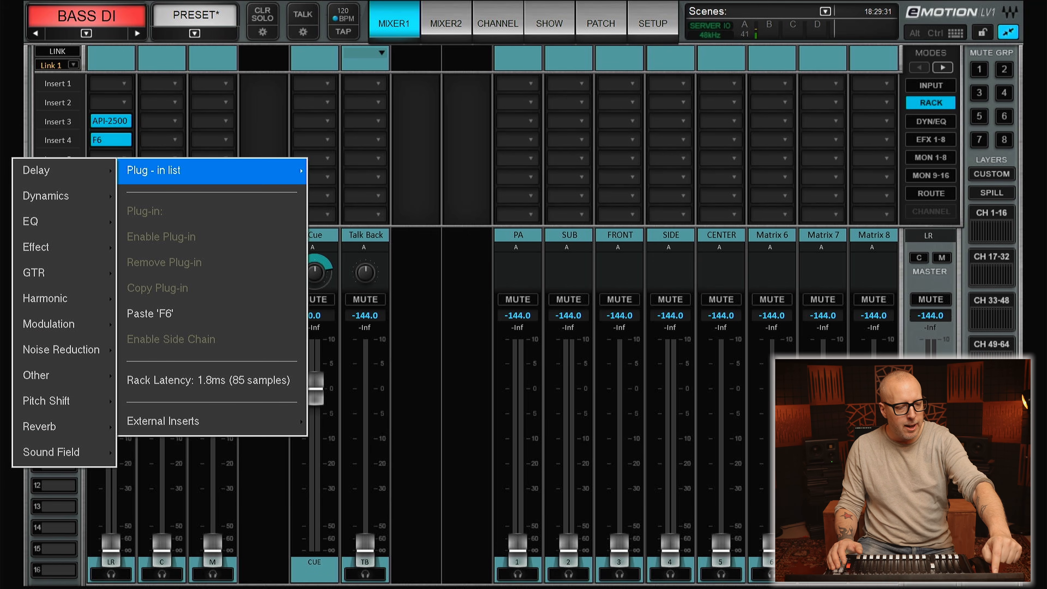
pyautogui.click(45, 299)
pyautogui.click(159, 298)
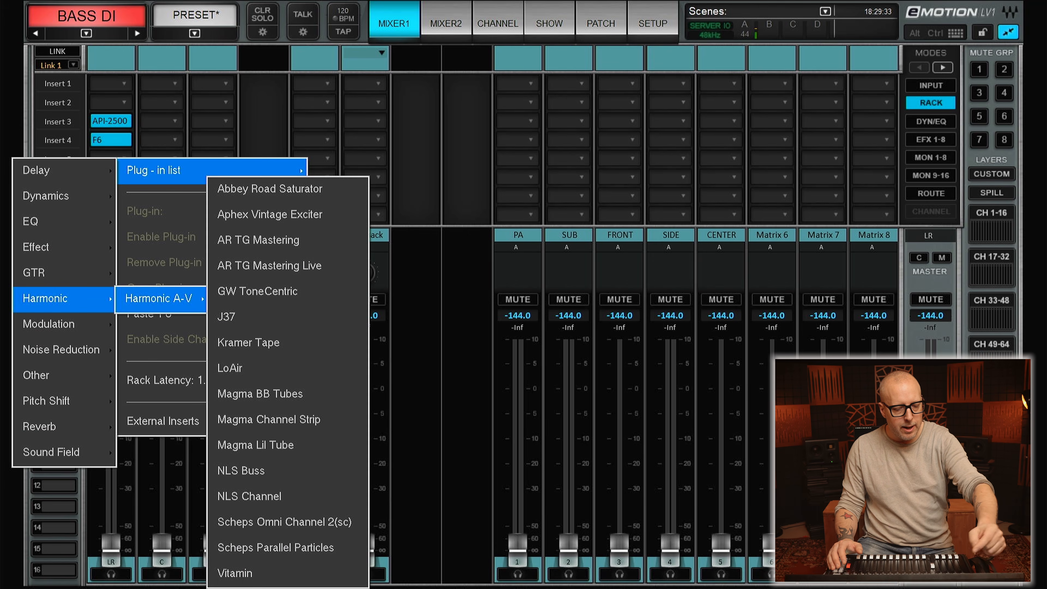
pyautogui.click(256, 445)
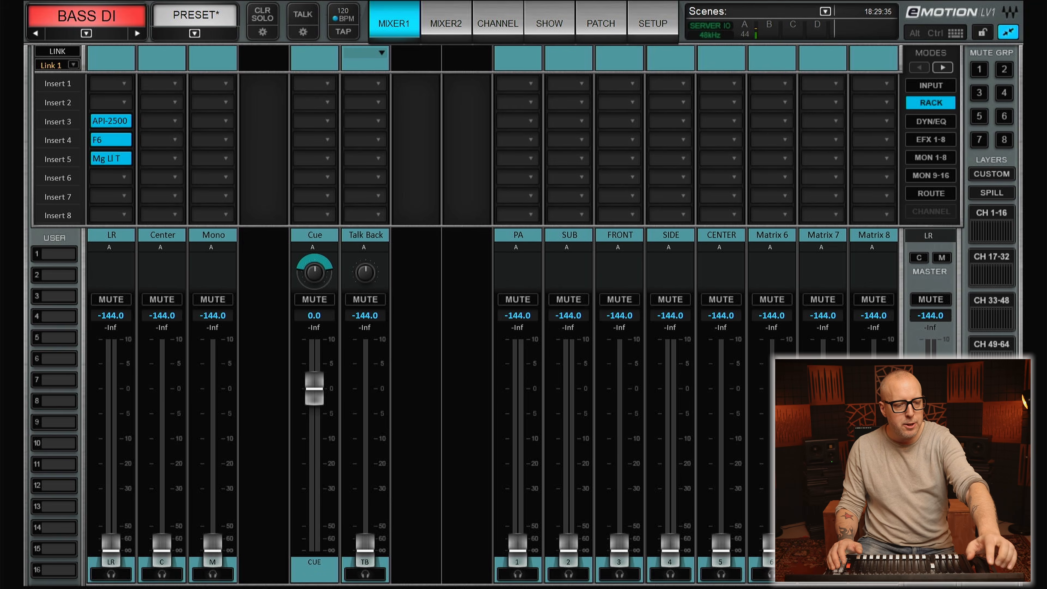
pyautogui.click(110, 159)
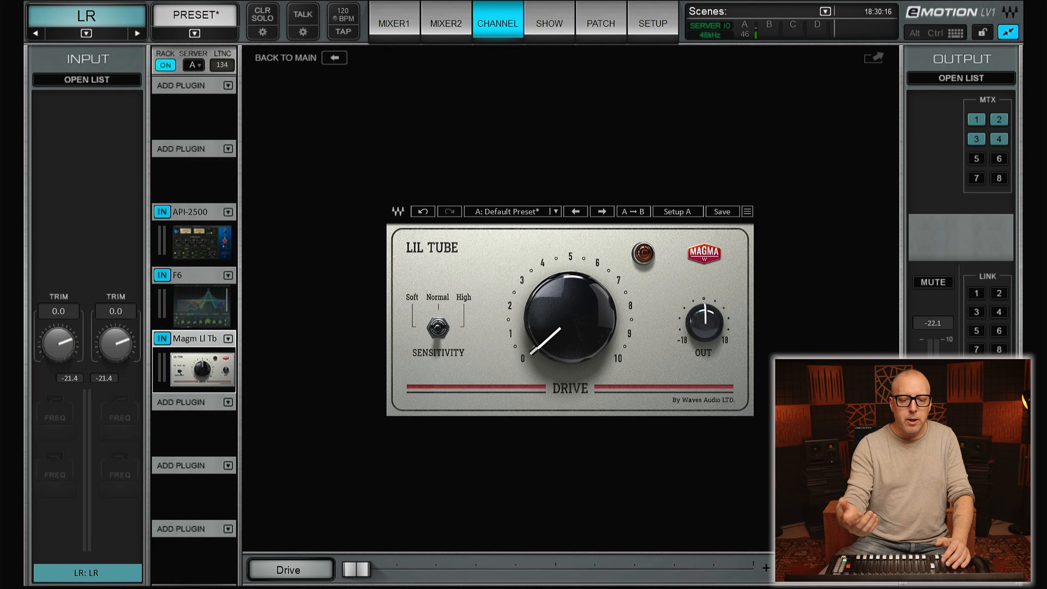
pyautogui.moveTo(357, 569); pyautogui.dragTo(464, 569)
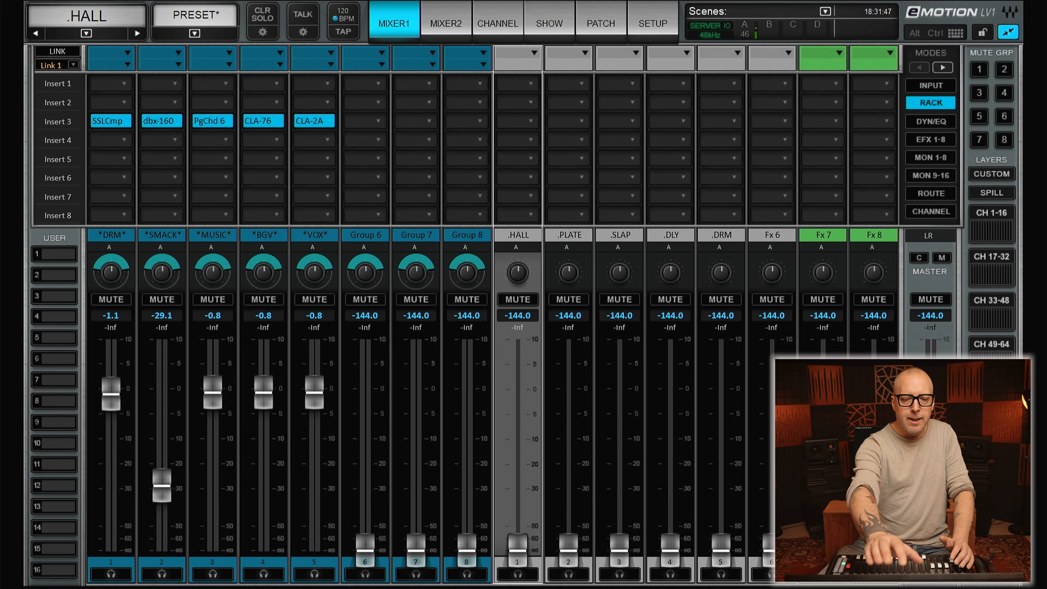
# - Insert the EMO-F2(mono) EQ in slot 2 of the .HALL effects channel and enable its high-pass filter at 233 Hz and its low-pass filter
pyautogui.press('F3')
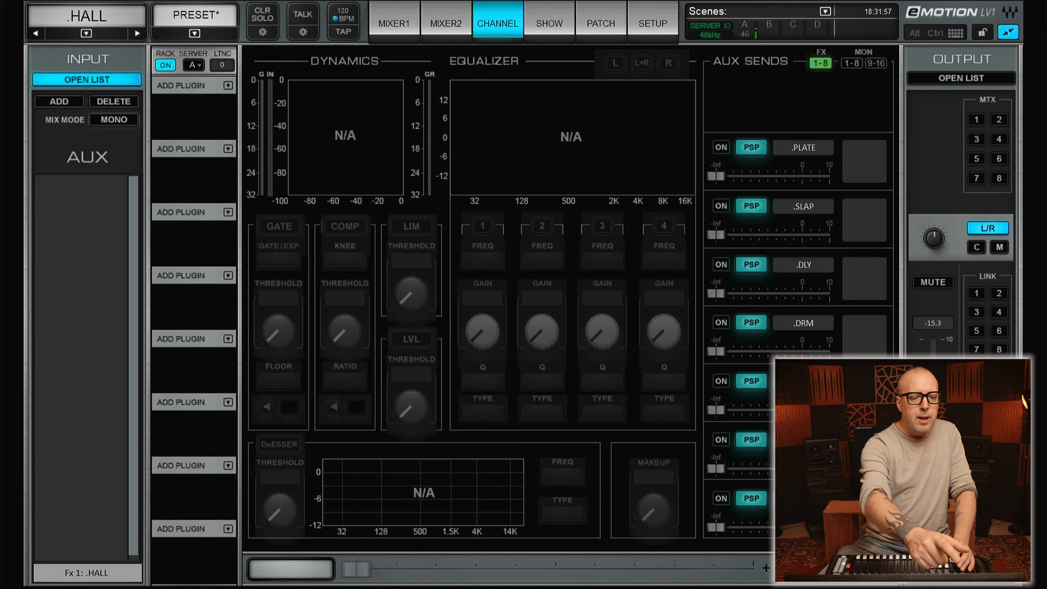
pyautogui.click(228, 149)
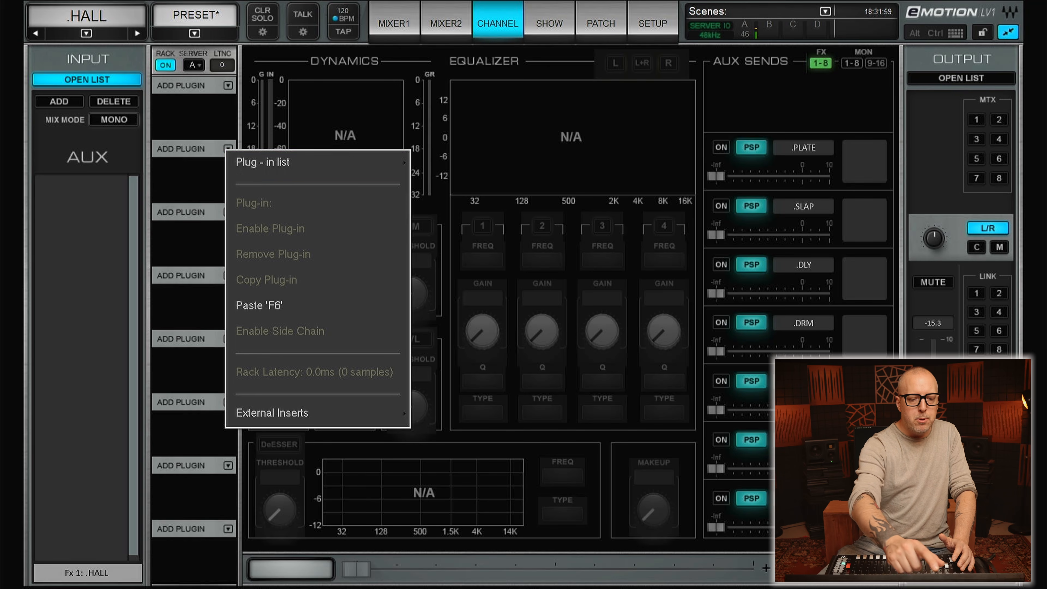
pyautogui.moveTo(363, 162)
pyautogui.moveTo(464, 213)
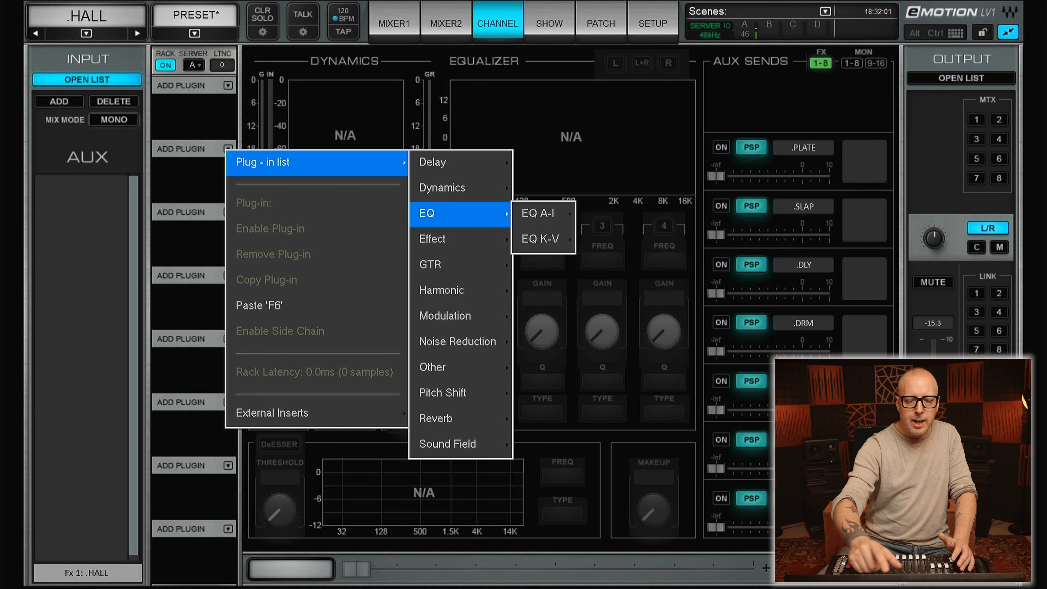
pyautogui.moveTo(538, 213)
pyautogui.click(623, 342)
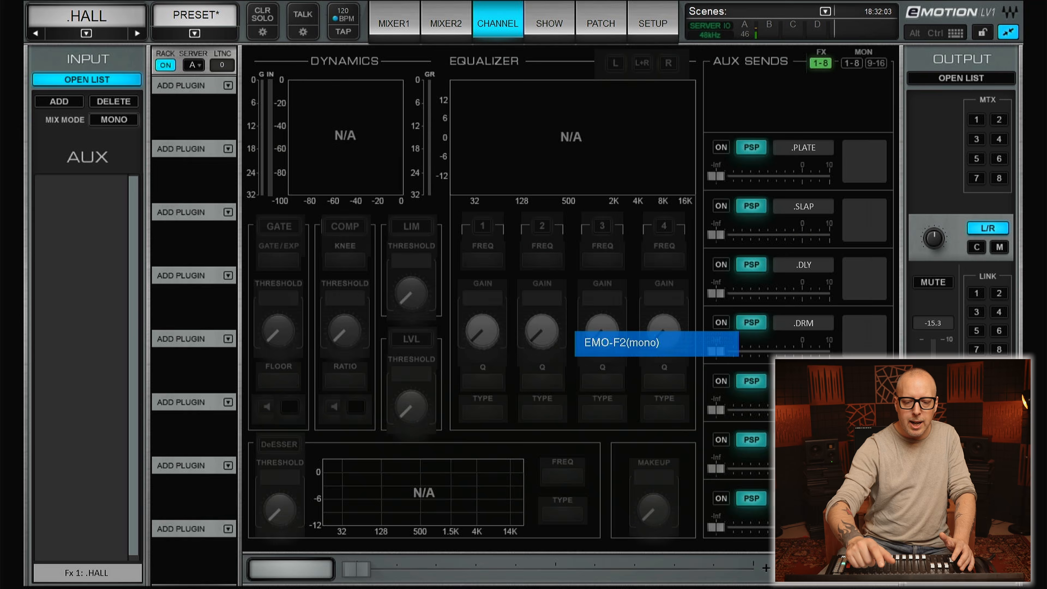
pyautogui.click(323, 399)
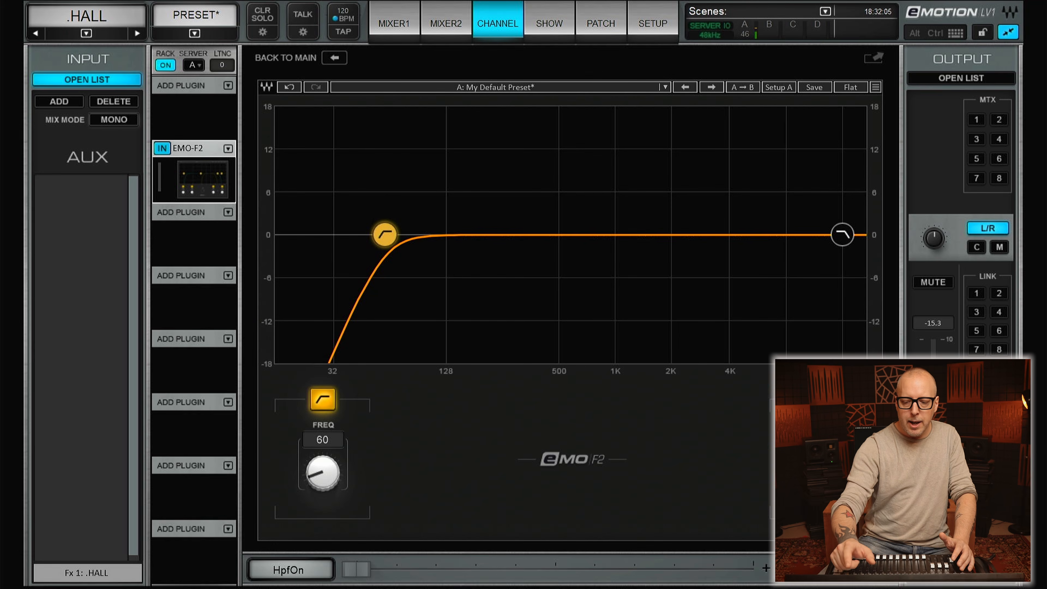
pyautogui.click(817, 399)
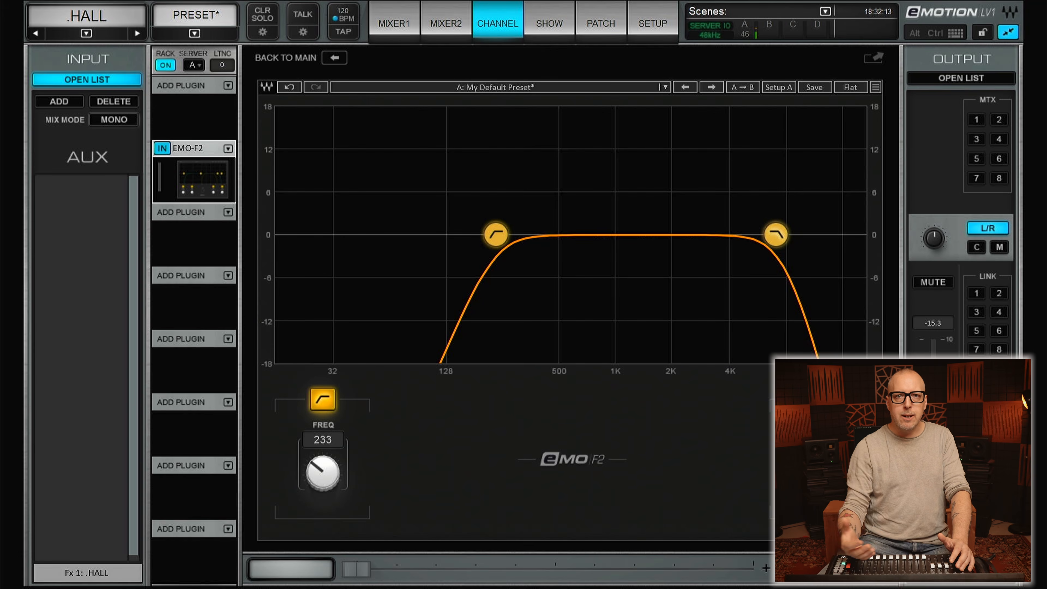
# - Insert the H-Reverb(mono/stereo) plug-in in slot 3 of the .HALL effects channel and load its Medium Hall preset
pyautogui.click(228, 212)
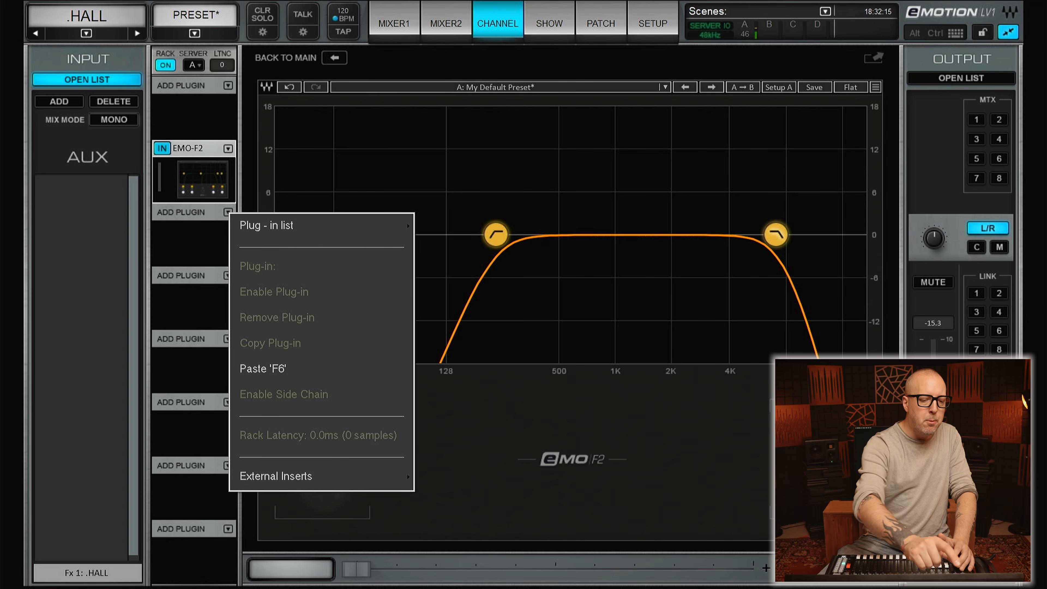
pyautogui.moveTo(351, 225)
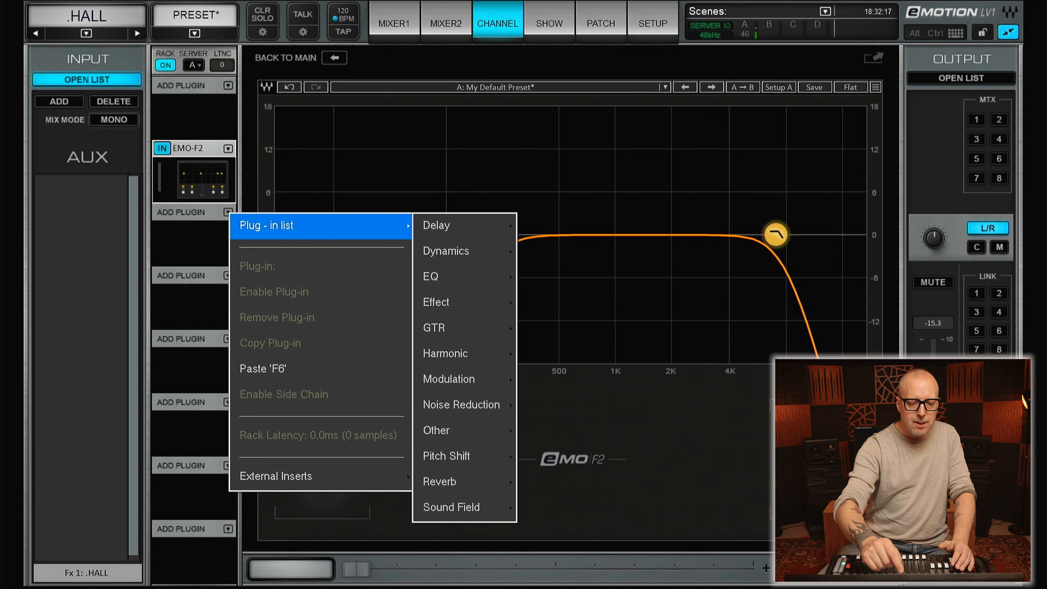
pyautogui.click(461, 482)
pyautogui.click(554, 482)
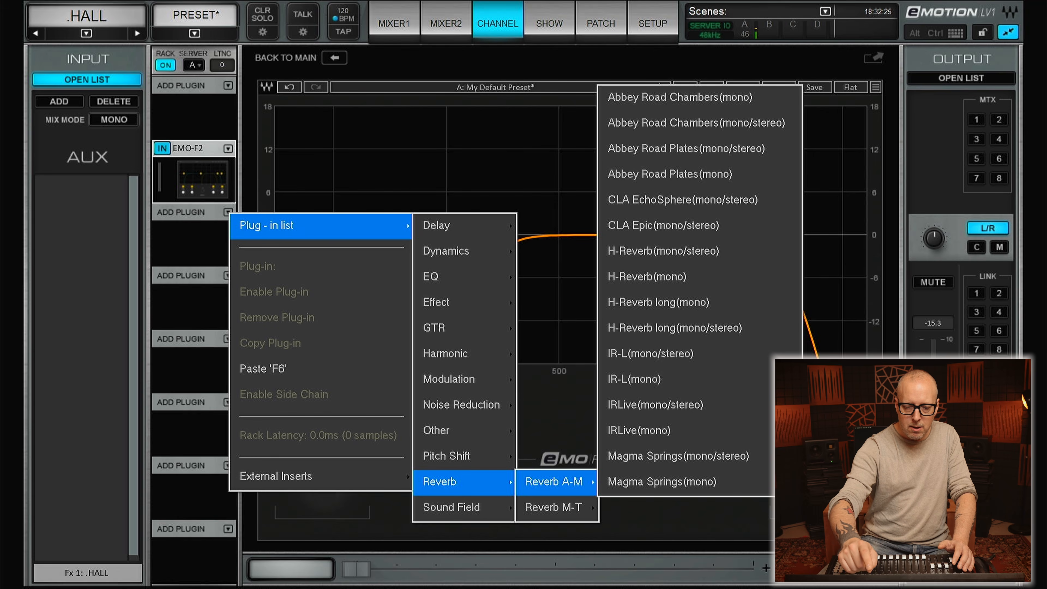
pyautogui.click(696, 251)
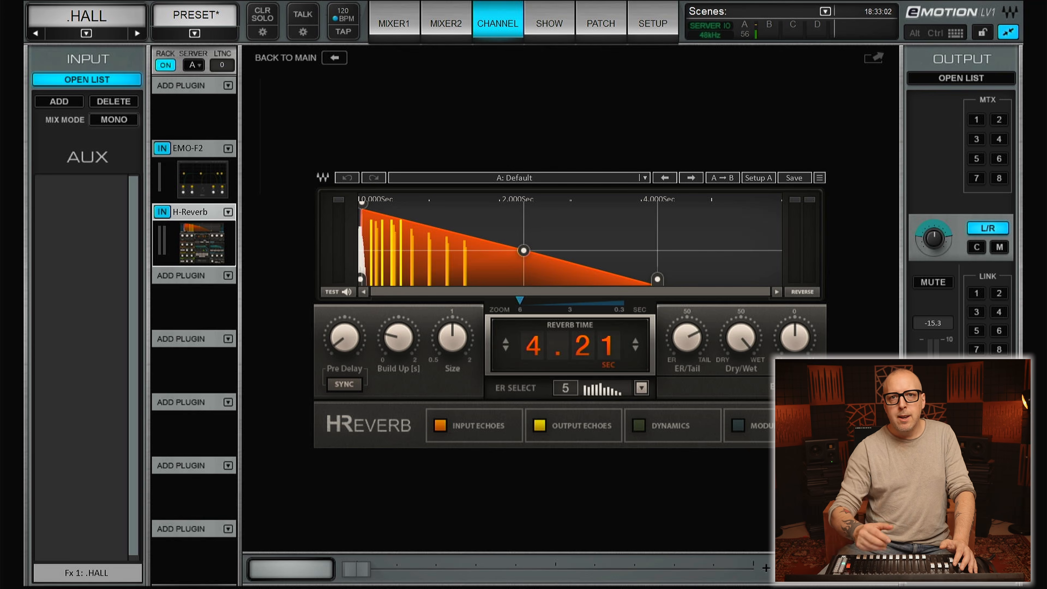
pyautogui.click(645, 177)
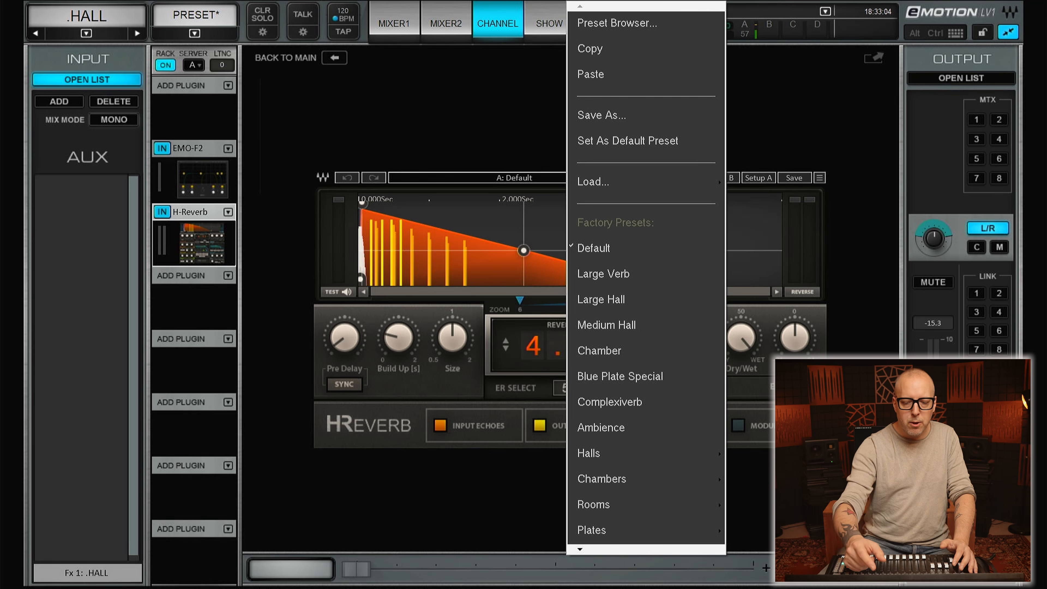
pyautogui.click(606, 324)
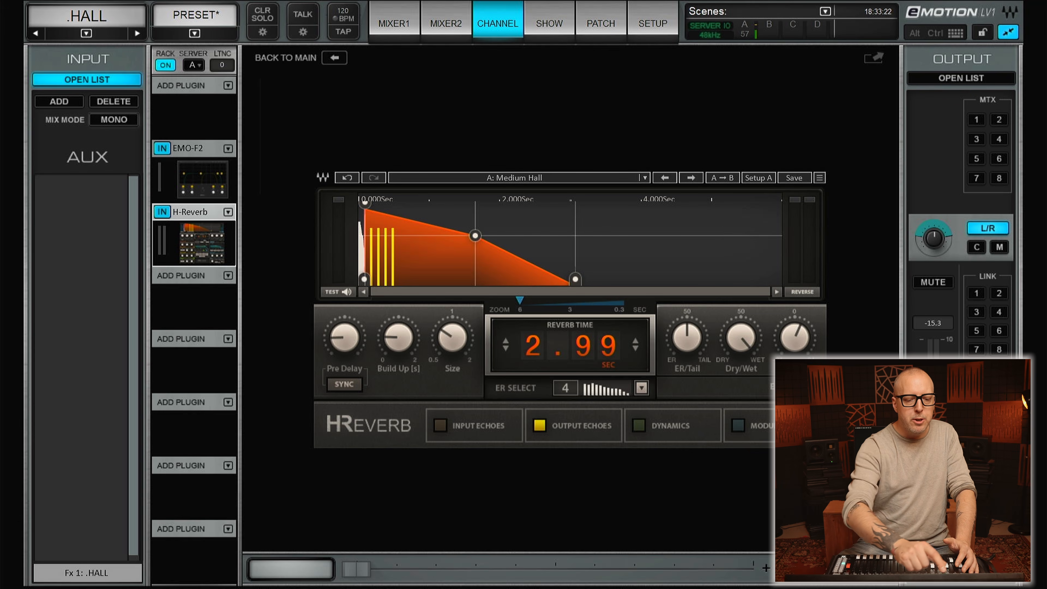
# - Insert the EMO-Q4(stereo) EQ plug-in in slot 4 of the .HALL effects channel
pyautogui.click(228, 275)
pyautogui.click(264, 284)
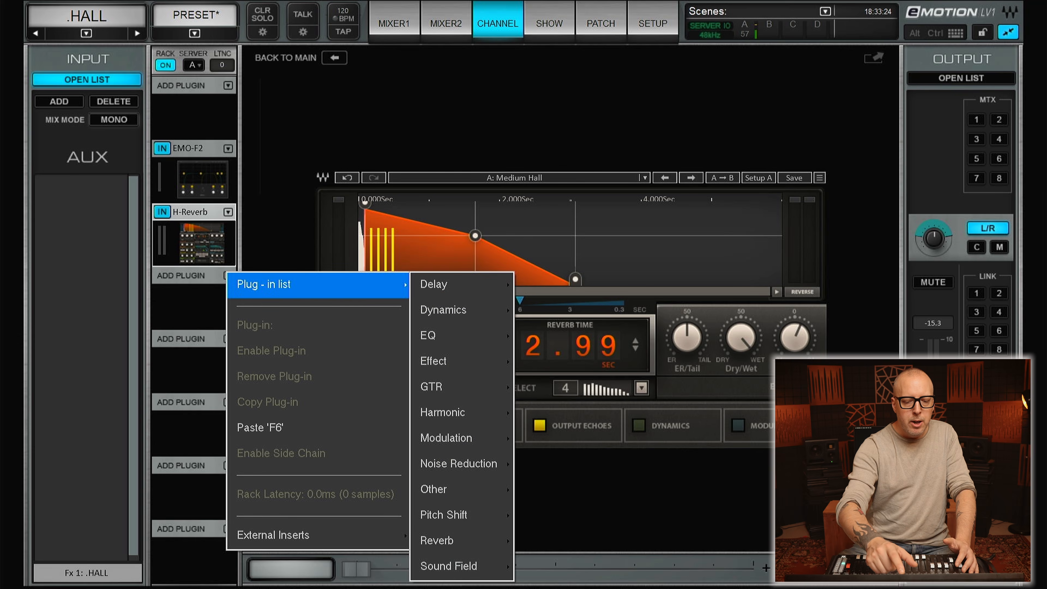
pyautogui.click(467, 339)
pyautogui.click(540, 337)
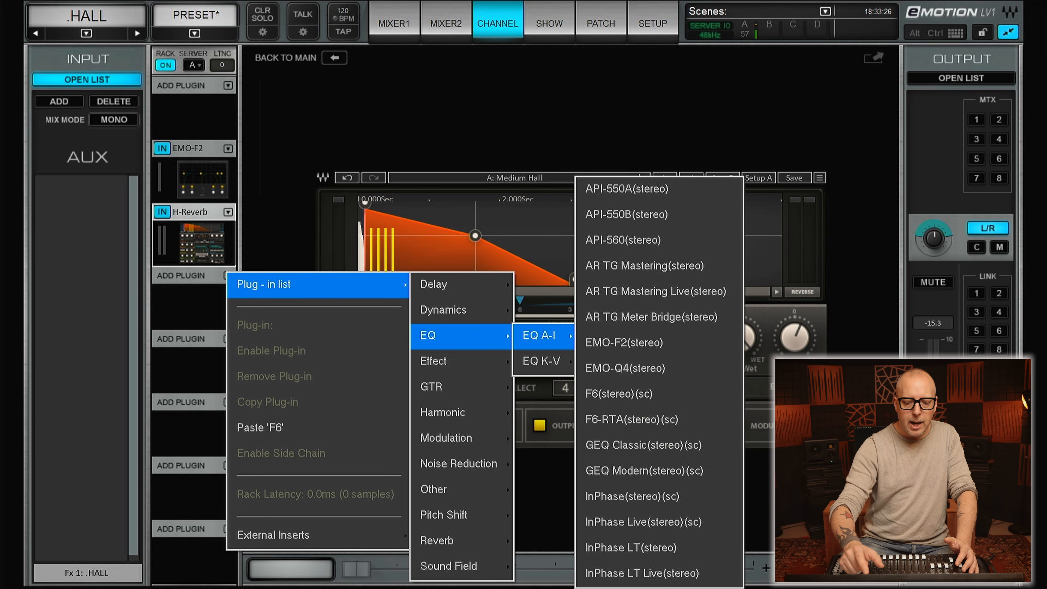
pyautogui.click(625, 368)
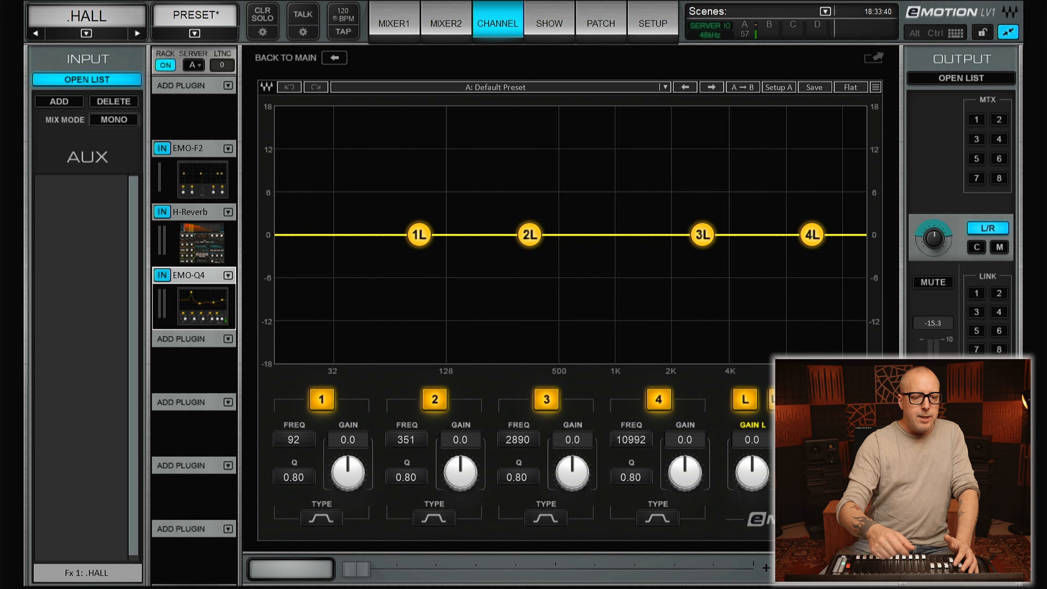
# - Copy the .HALL channel's settings and paste them onto the .PLATE effects channel
pyautogui.click(194, 34)
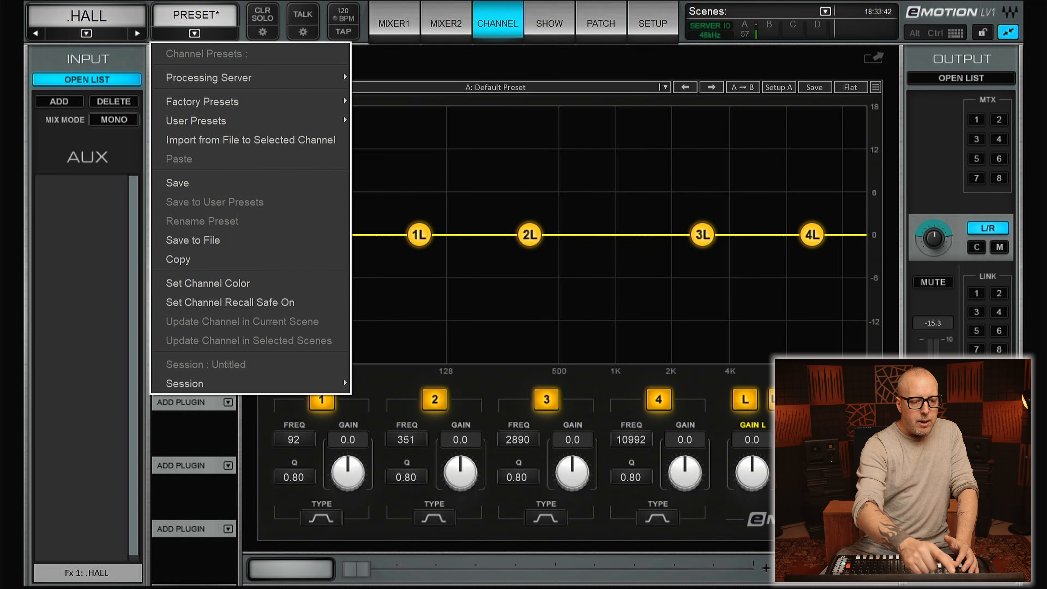
pyautogui.press('Escape')
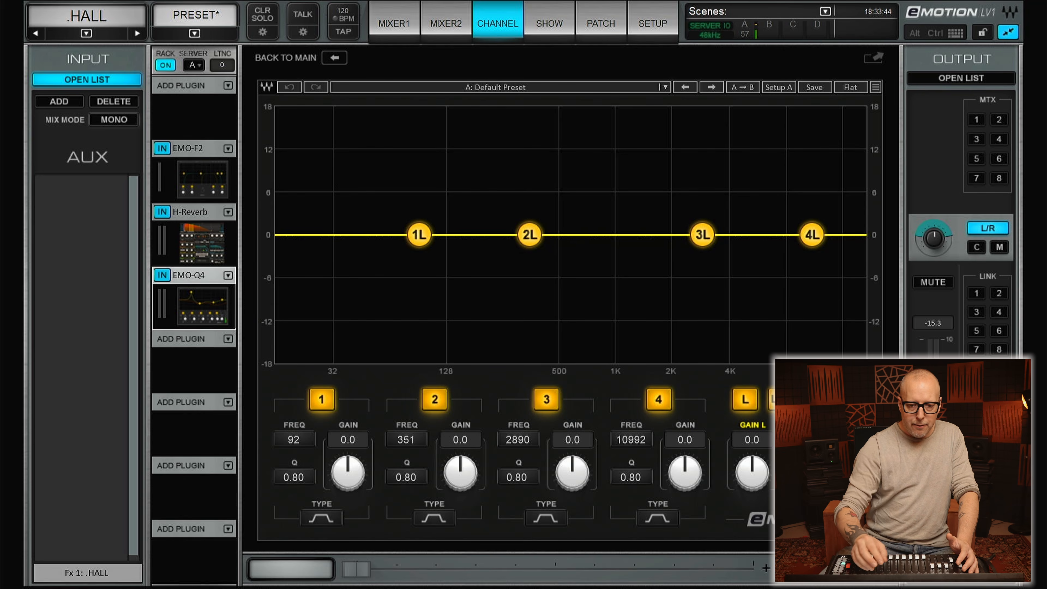
pyautogui.press('Right')
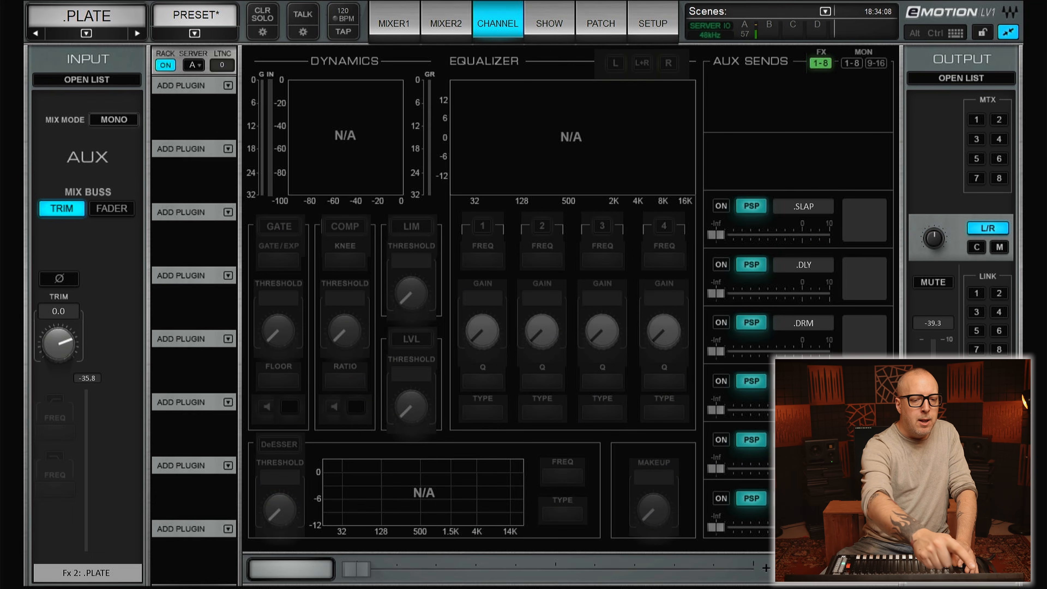
pyautogui.click(195, 34)
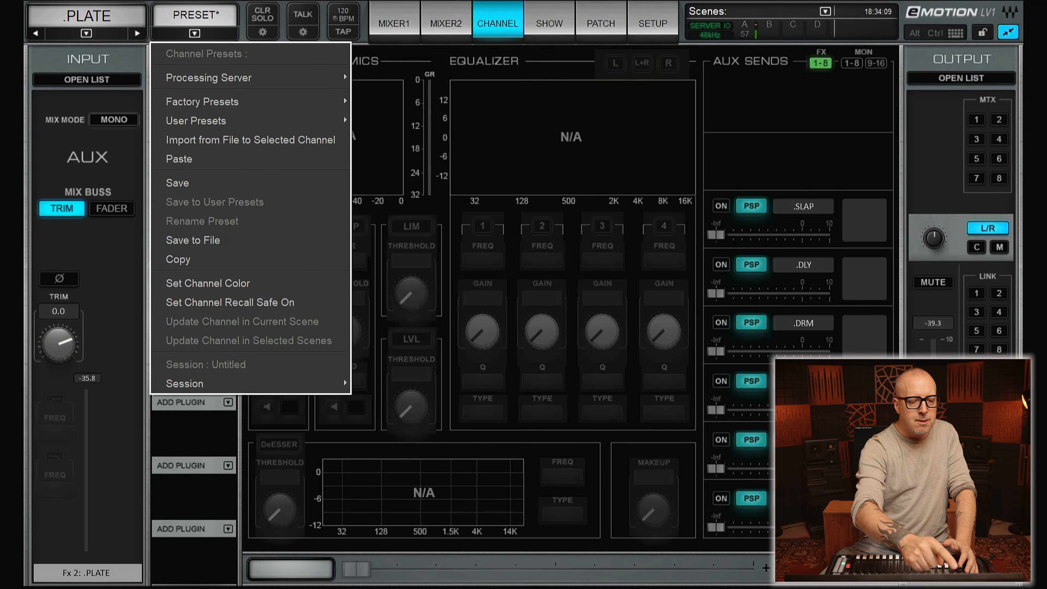
pyautogui.click(179, 158)
pyautogui.click(500, 221)
pyautogui.press('Return')
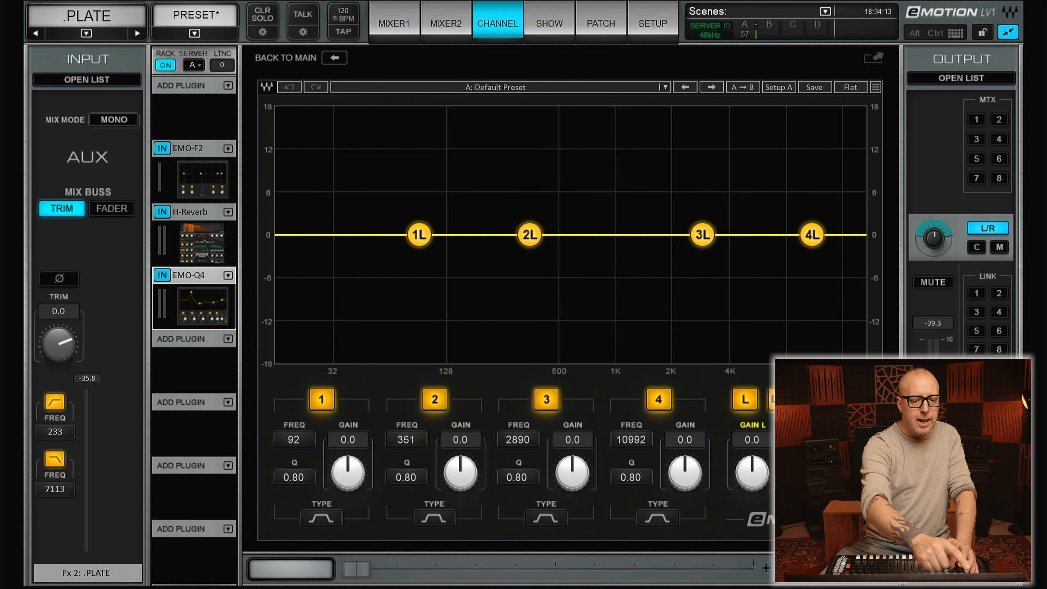
# - Load the Blue Plate Special preset in the .PLATE channel's H-Reverb and set the reverb time to 1.89 seconds
pyautogui.click(202, 242)
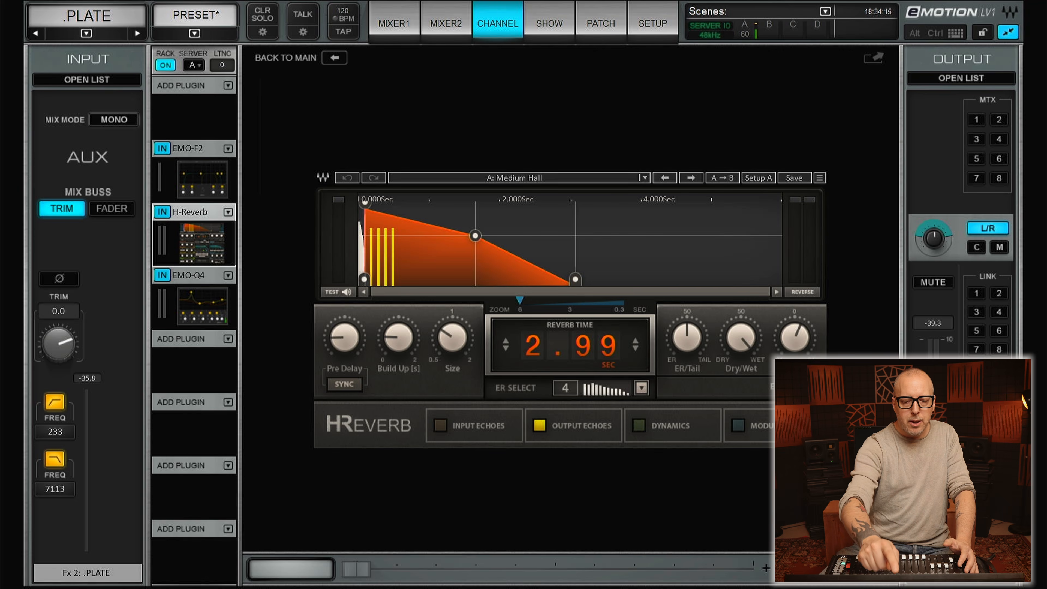
pyautogui.click(569, 178)
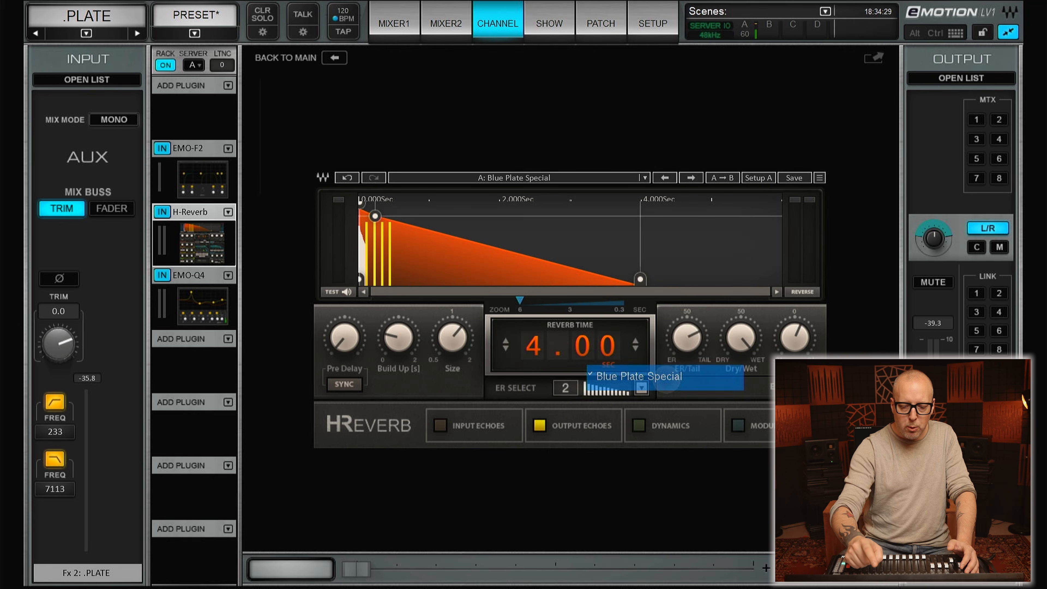
pyautogui.moveTo(619, 570); pyautogui.dragTo(477, 570)
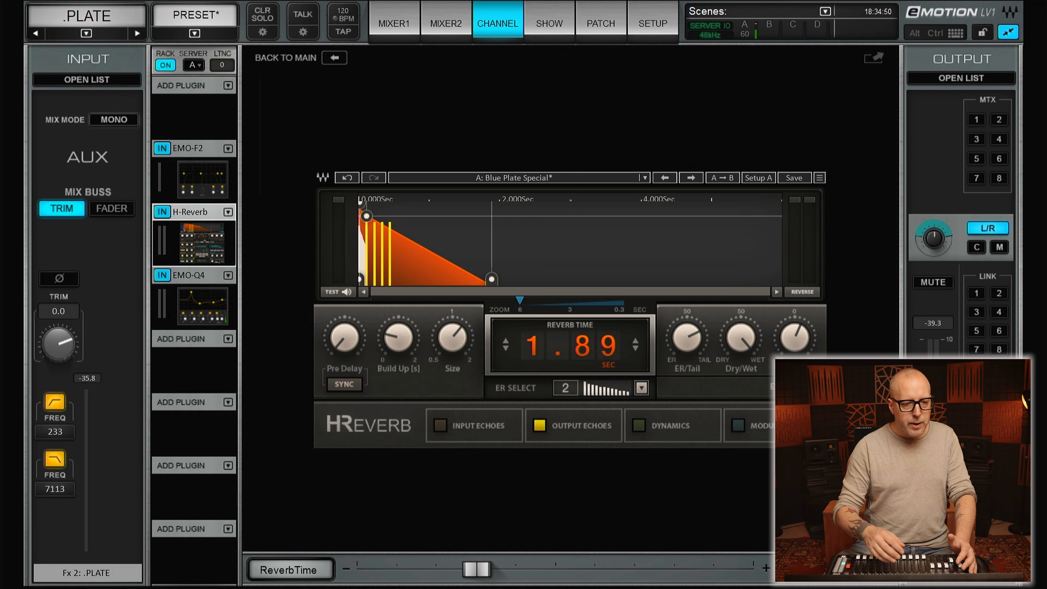
# - Insert the EMO-F2(mono) EQ in slot 2 of the .SLAP channel, with its high-pass filter at 153 Hz and low-pass filter at 4717 Hz
pyautogui.click(137, 33)
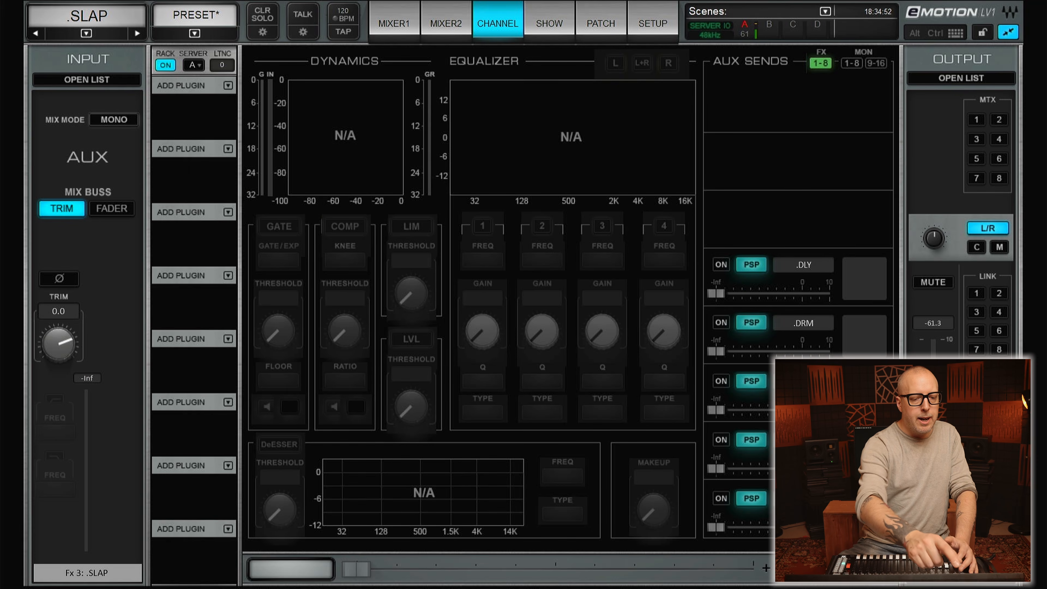
pyautogui.click(228, 148)
pyautogui.moveTo(289, 169)
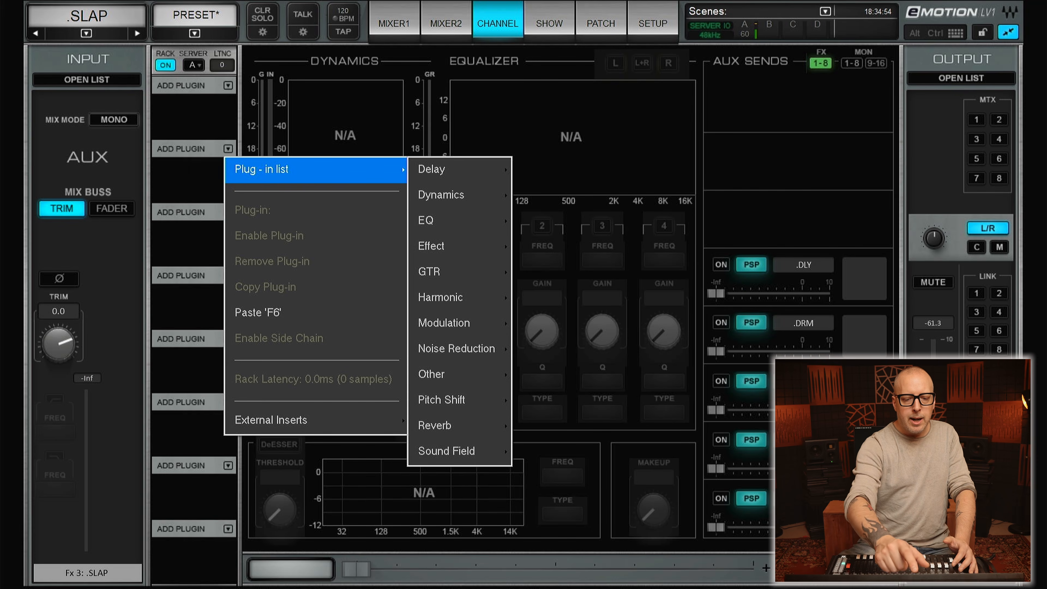
pyautogui.moveTo(454, 220)
pyautogui.moveTo(536, 220)
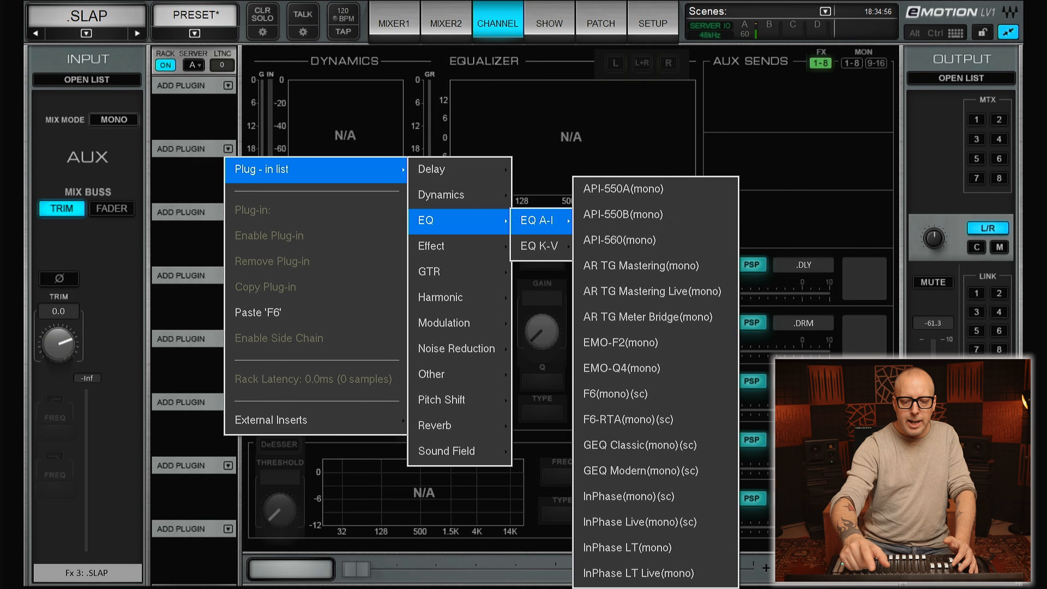
pyautogui.click(621, 342)
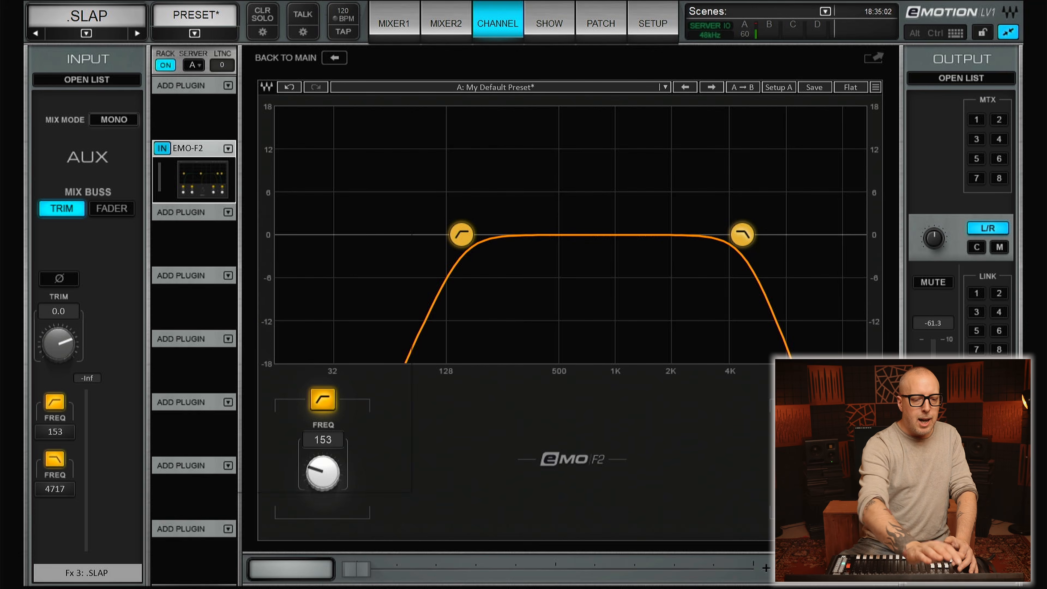
# - Switch the mix mode of the .SLAP and .PLATE effects channels to stereo and return to the .SLAP channel
pyautogui.click(228, 212)
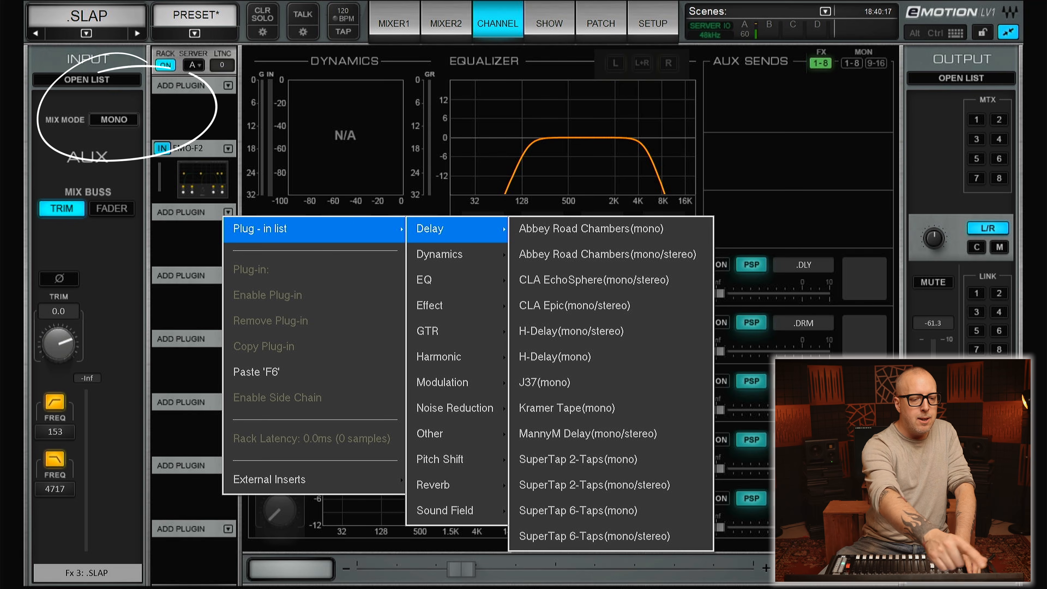
pyautogui.click(114, 120)
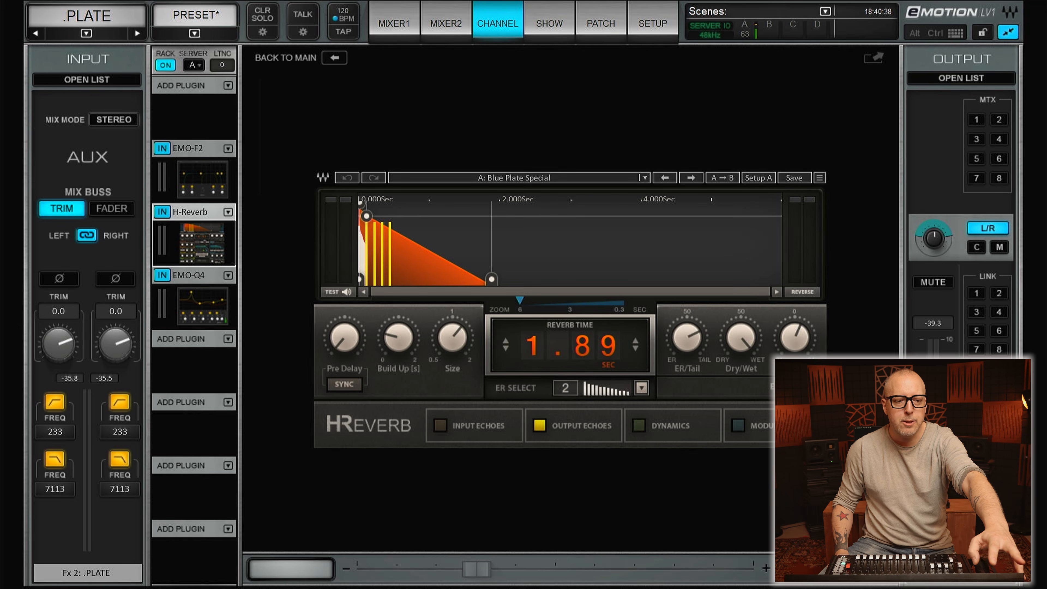
pyautogui.click(137, 33)
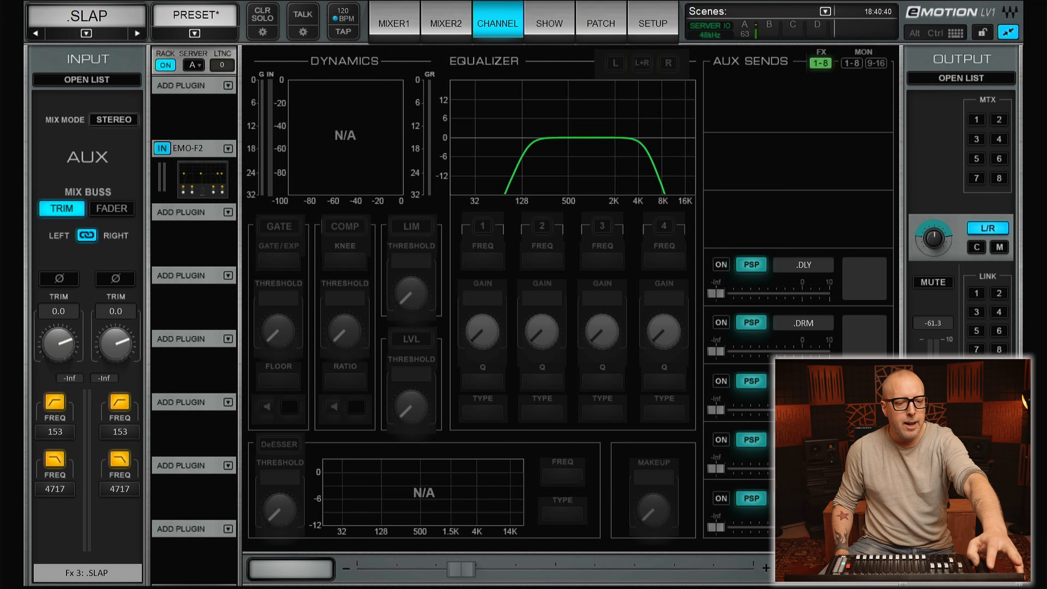
pyautogui.click(137, 34)
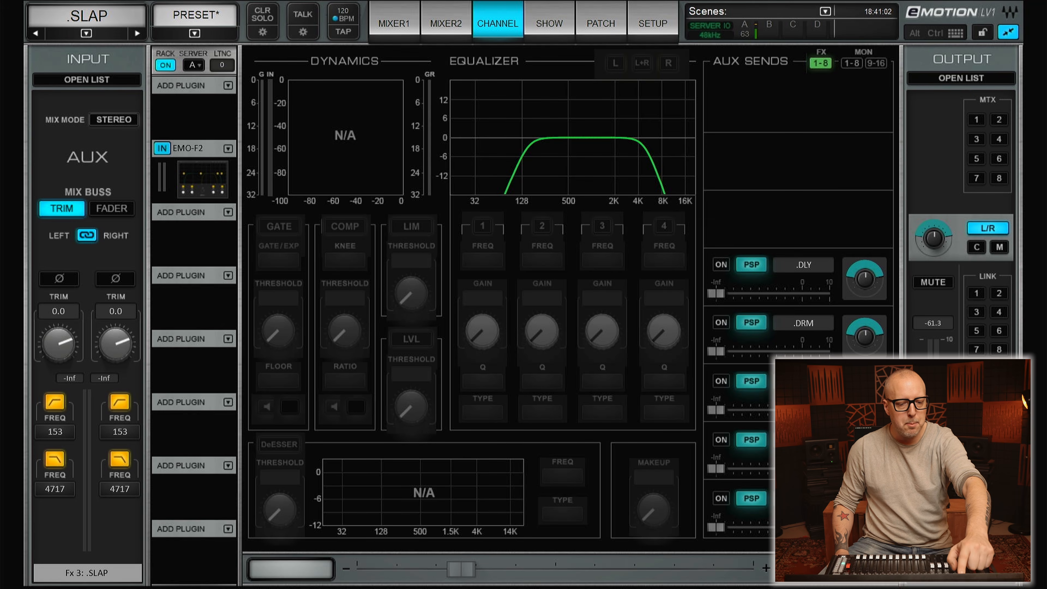
# - Insert the Kramer Tape delay plug-in in slot 3 of the .SLAP channel
pyautogui.click(226, 217)
pyautogui.click(273, 235)
pyautogui.click(446, 231)
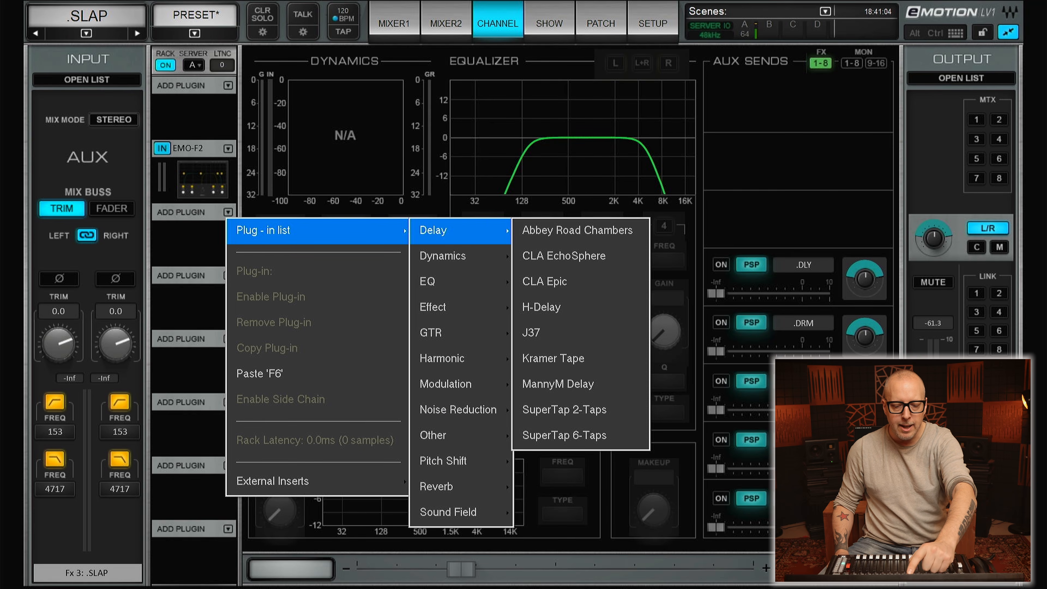
pyautogui.click(552, 358)
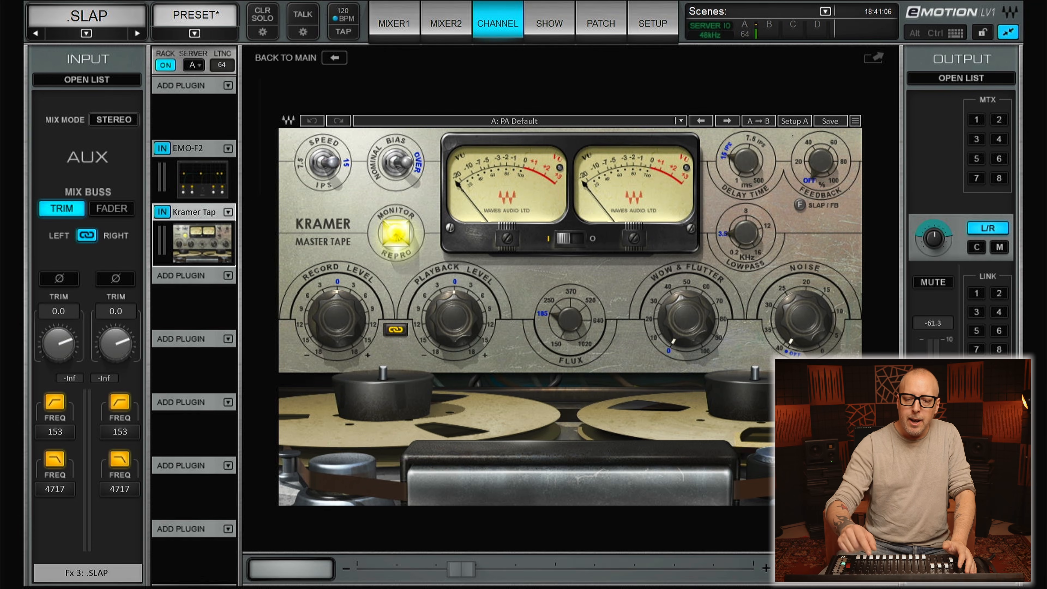
# - Set the Kramer Tape's delay time to 158 ms and its feedback (Delay Level) to 18.3
pyautogui.click(746, 160)
pyautogui.scroll(2, 746, 160)
pyautogui.scroll(3, 746, 160)
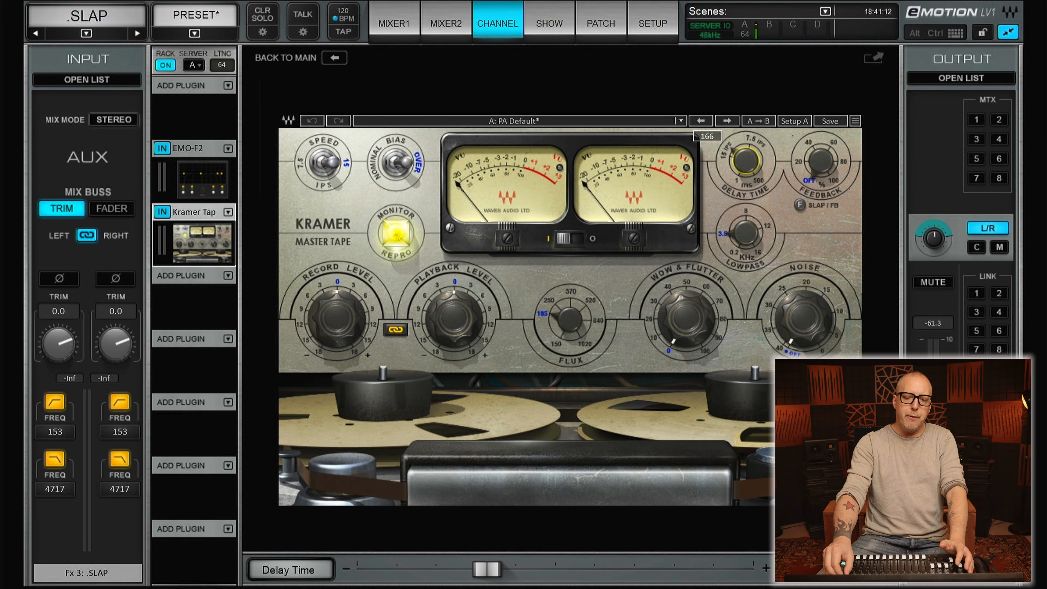
pyautogui.scroll(-3, 747, 160)
pyautogui.scroll(2, 746, 160)
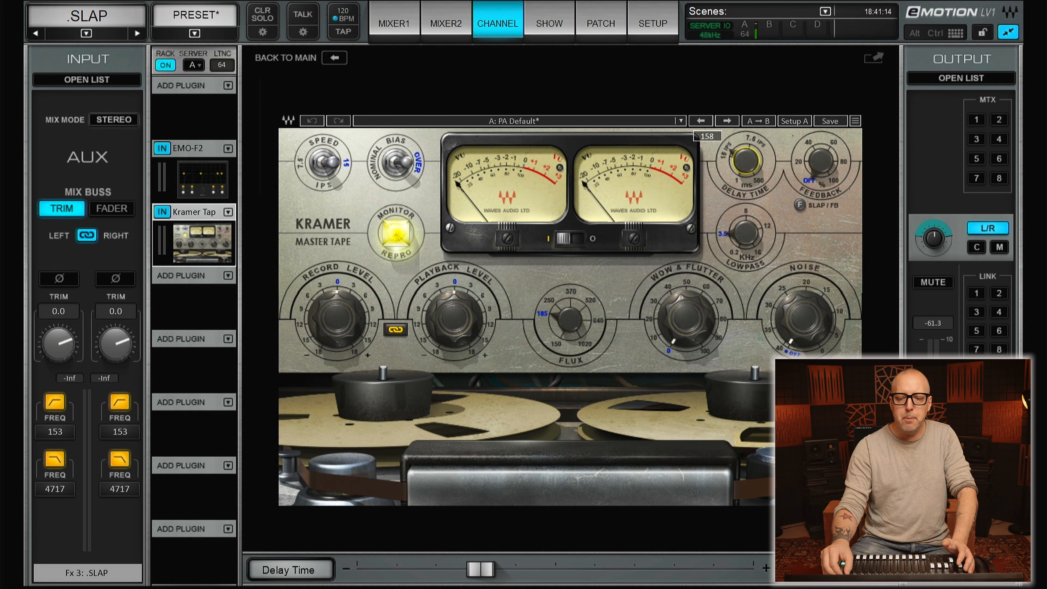
pyautogui.scroll(4, 821, 161)
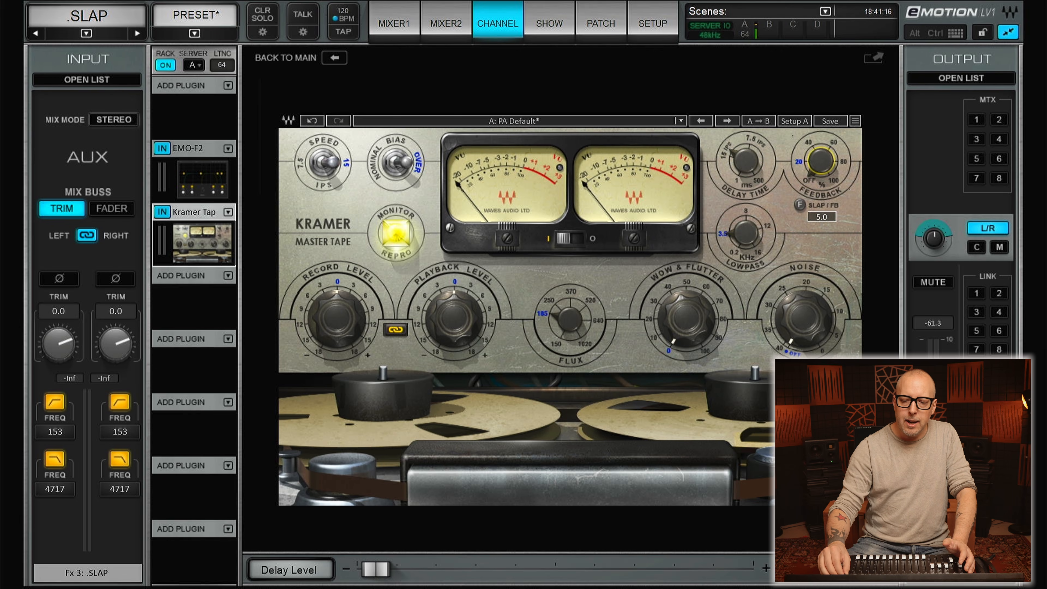
pyautogui.scroll(3, 821, 161)
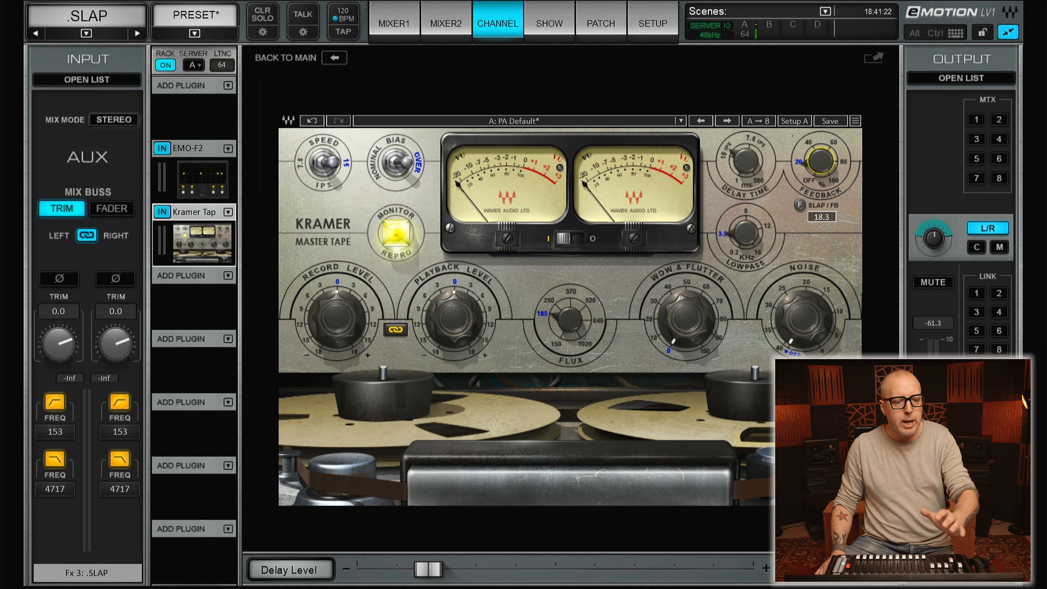
# - Show the .DLY effects channel and insert the EMO-F2 EQ plug-in in slot 2
pyautogui.press('Right')
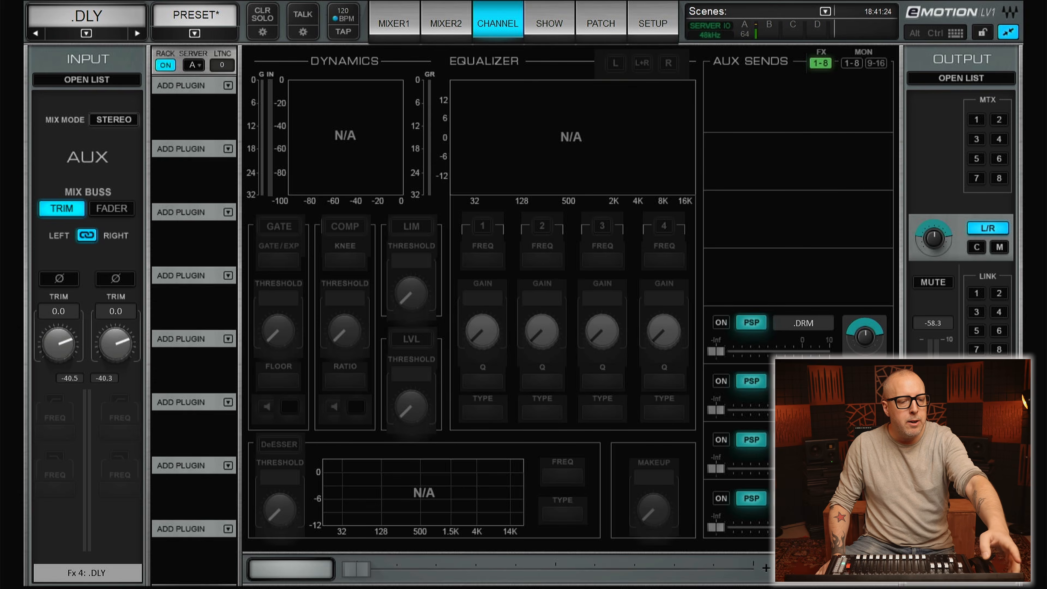
pyautogui.click(228, 149)
pyautogui.moveTo(268, 166)
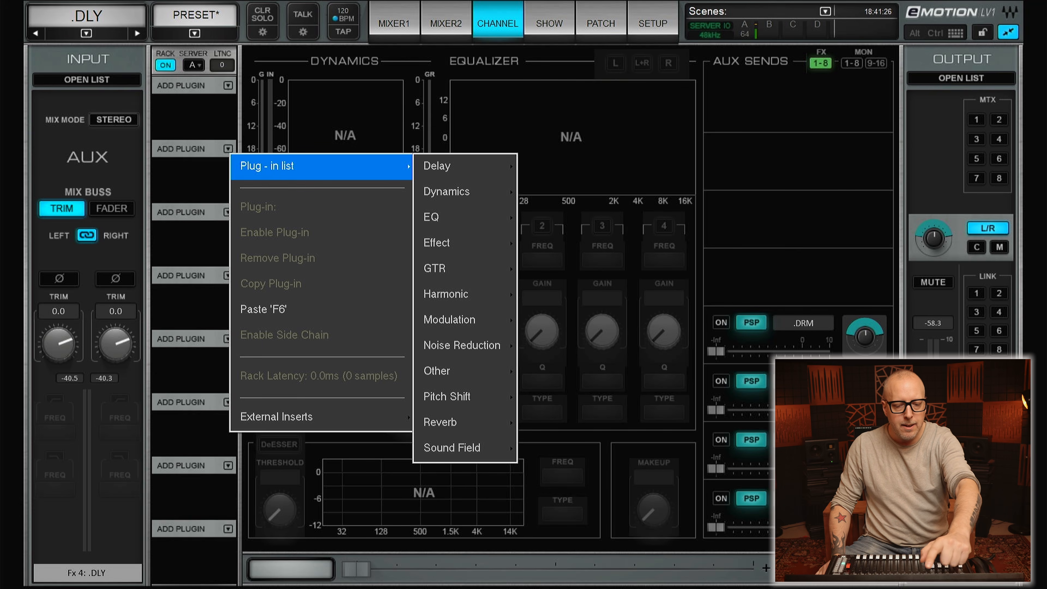
pyautogui.click(464, 217)
pyautogui.click(544, 217)
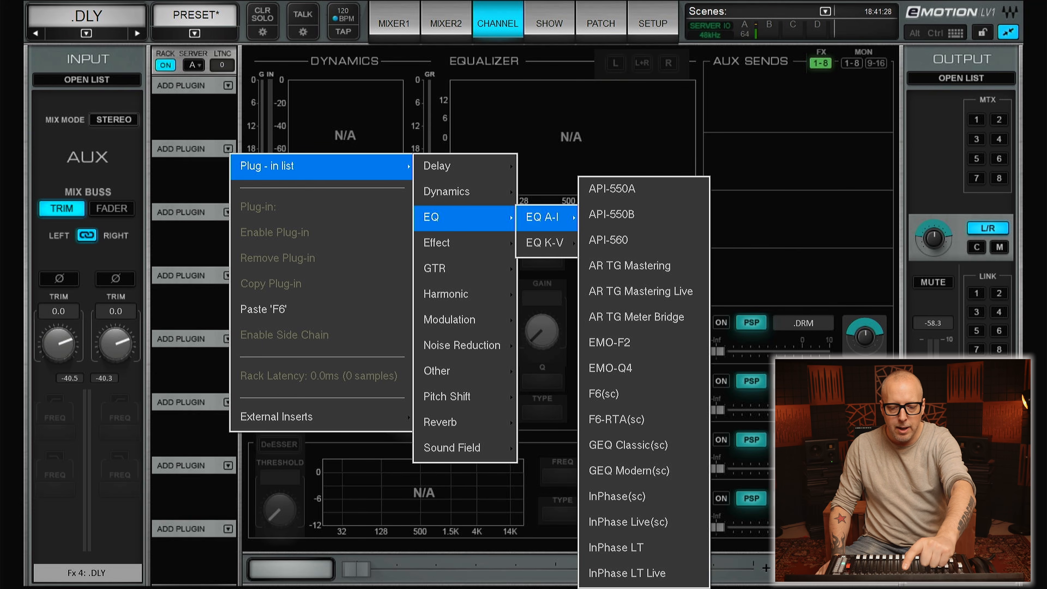
pyautogui.click(610, 342)
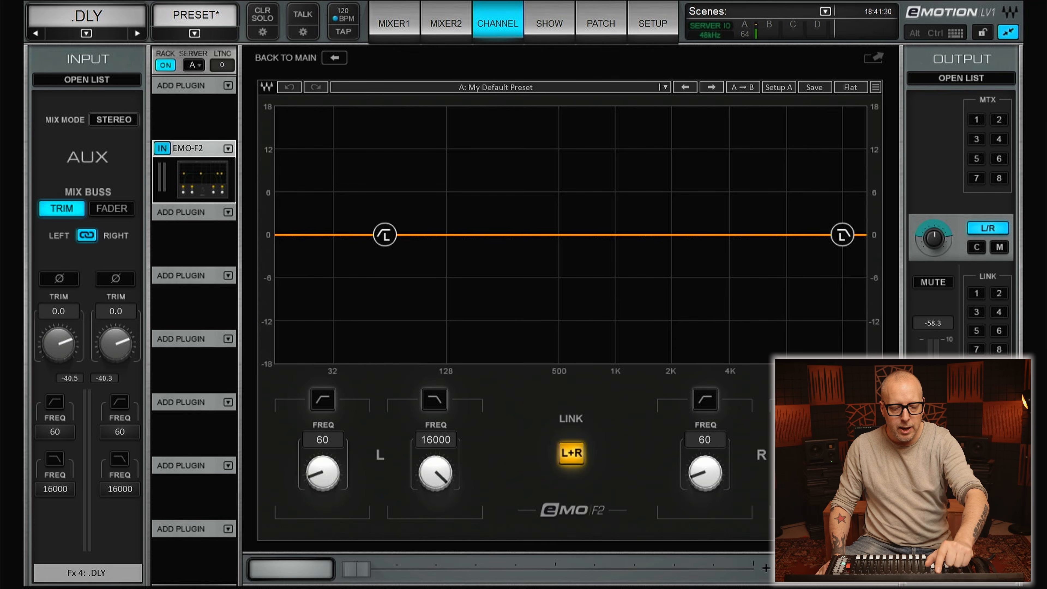
# - Enable both EMO-F2 filters on the .DLY channel, with the high-pass at 89 Hz and the low-pass at 6223 Hz
pyautogui.click(435, 399)
pyautogui.click(323, 399)
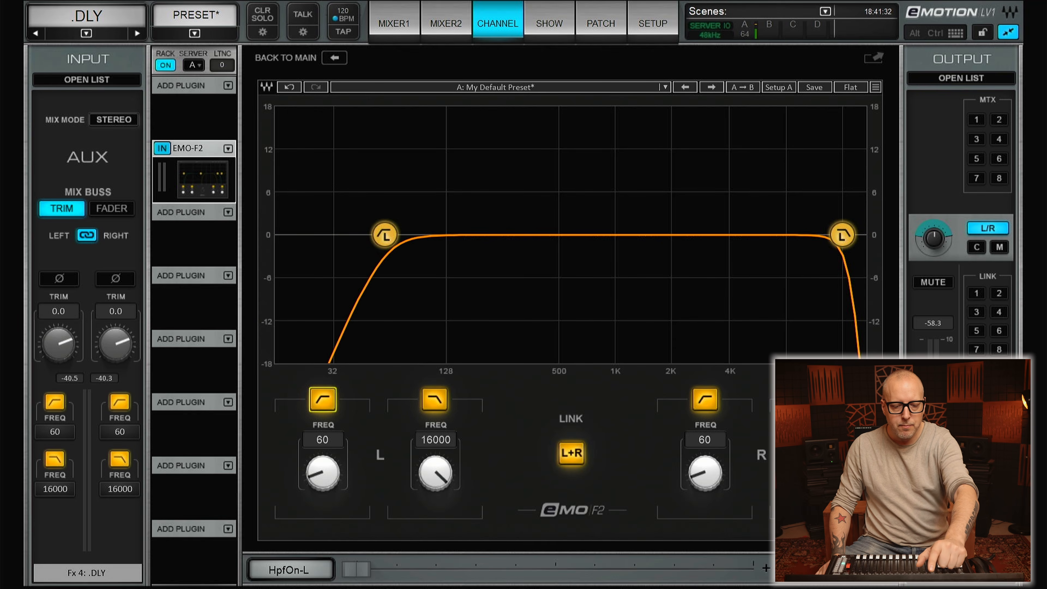
pyautogui.moveTo(385, 235); pyautogui.dragTo(417, 235)
pyautogui.moveTo(842, 235); pyautogui.dragTo(766, 235)
# - Insert the H-Delay plug-in in slot 3 of the .DLY channel and sync it to a host tempo of 138 BPM
pyautogui.click(228, 212)
pyautogui.moveTo(288, 221)
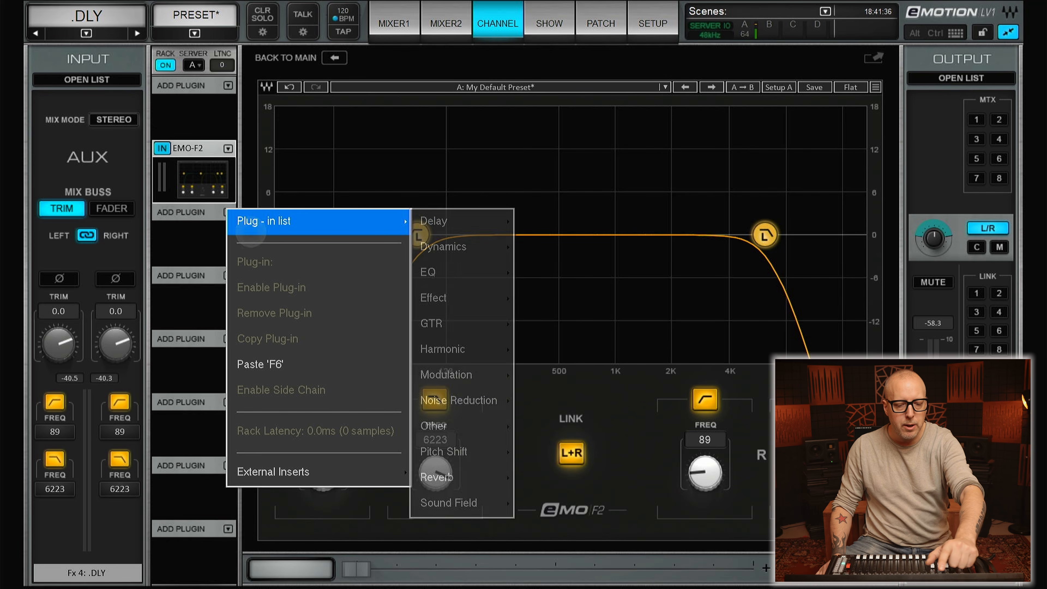
pyautogui.moveTo(433, 222)
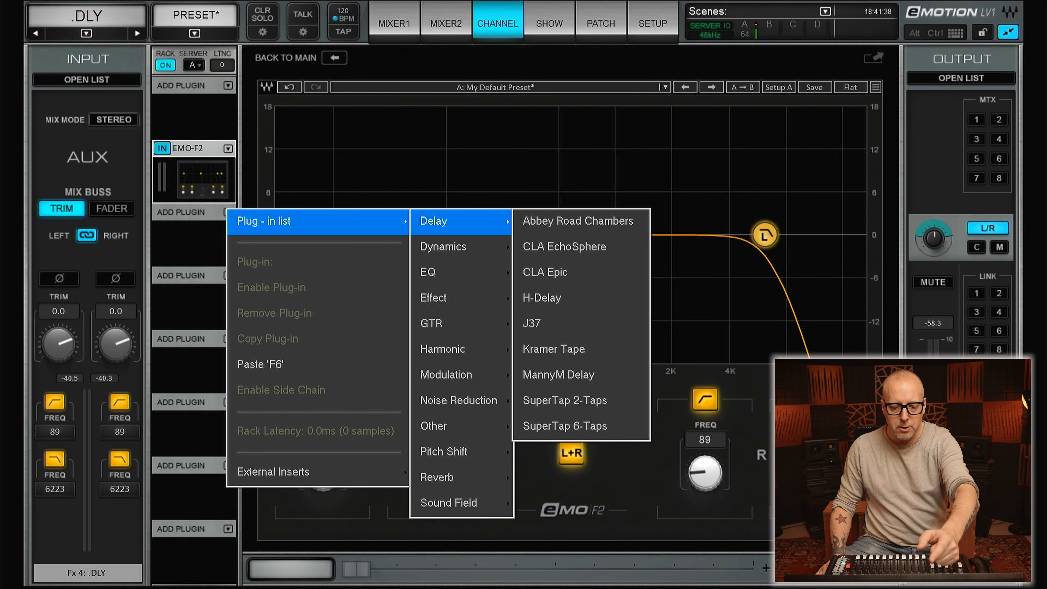
pyautogui.click(542, 298)
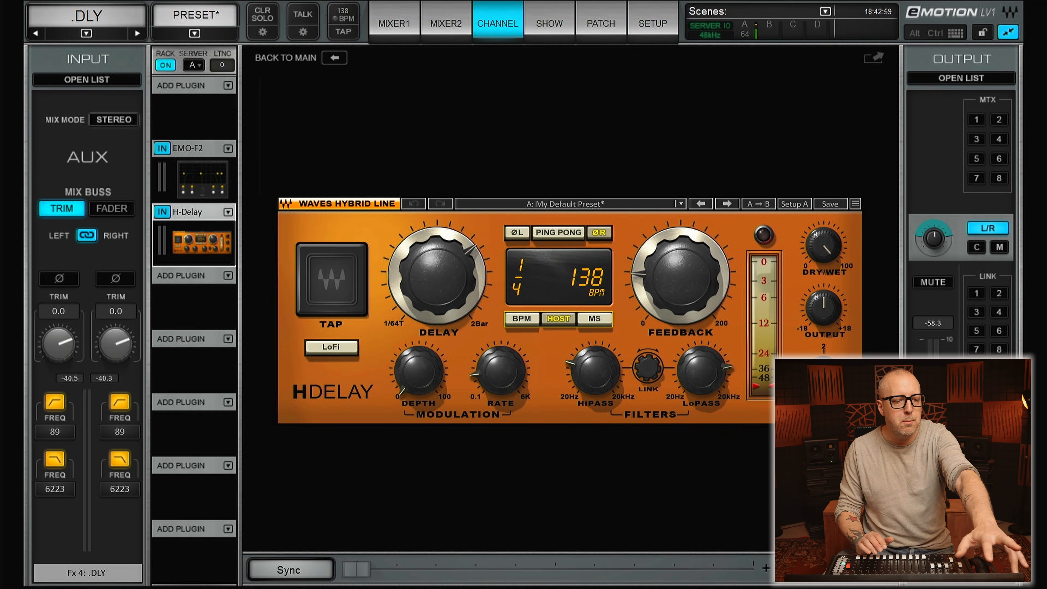
# - Insert the EMO-F2 EQ plug-in in slot 2 of the .DRM effects channel
pyautogui.click(228, 149)
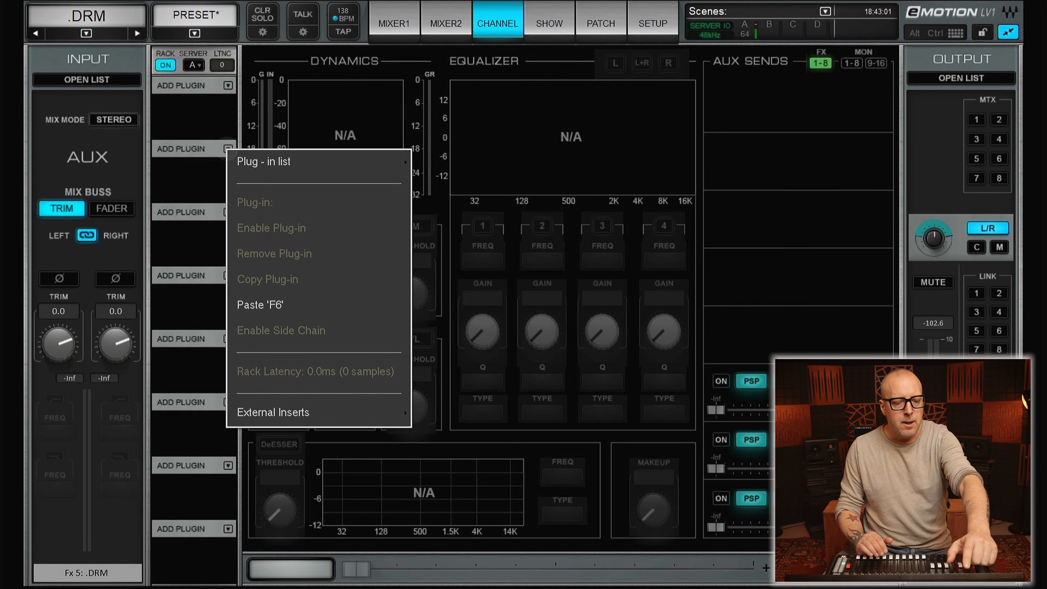
pyautogui.click(264, 161)
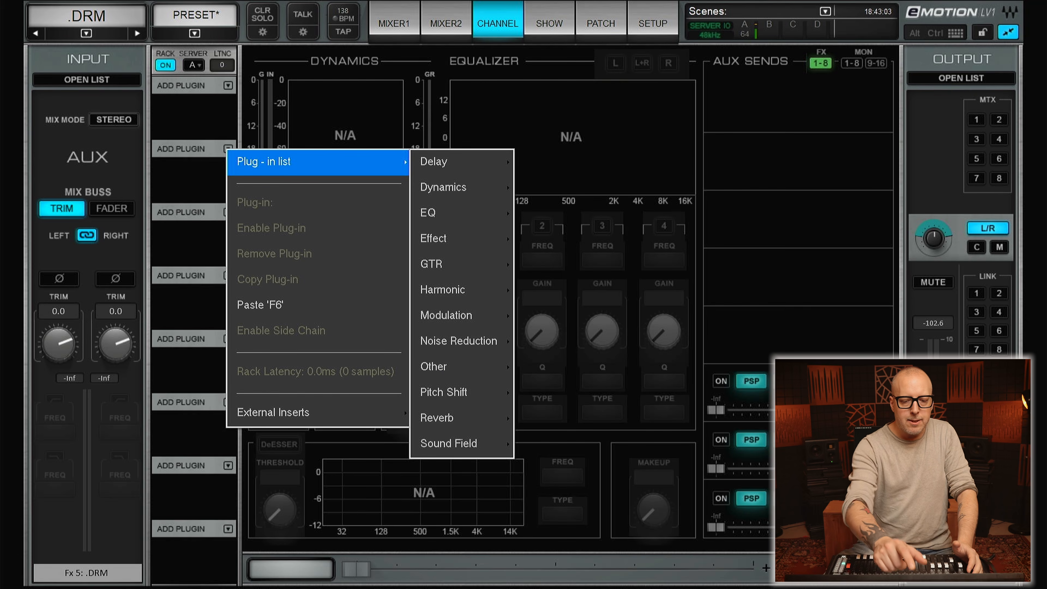
pyautogui.click(428, 212)
pyautogui.click(539, 212)
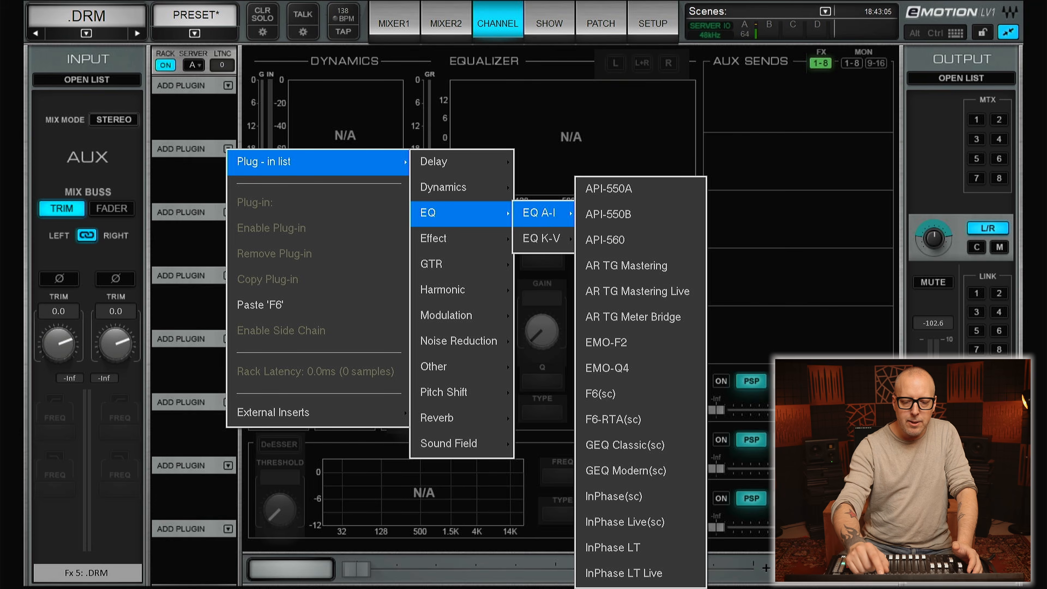
pyautogui.click(606, 342)
# - Enable both EMO-F2 filters on the .DRM channel, with the high-pass at 122 Hz and the low-pass at 9202 Hz
pyautogui.click(323, 399)
pyautogui.click(435, 399)
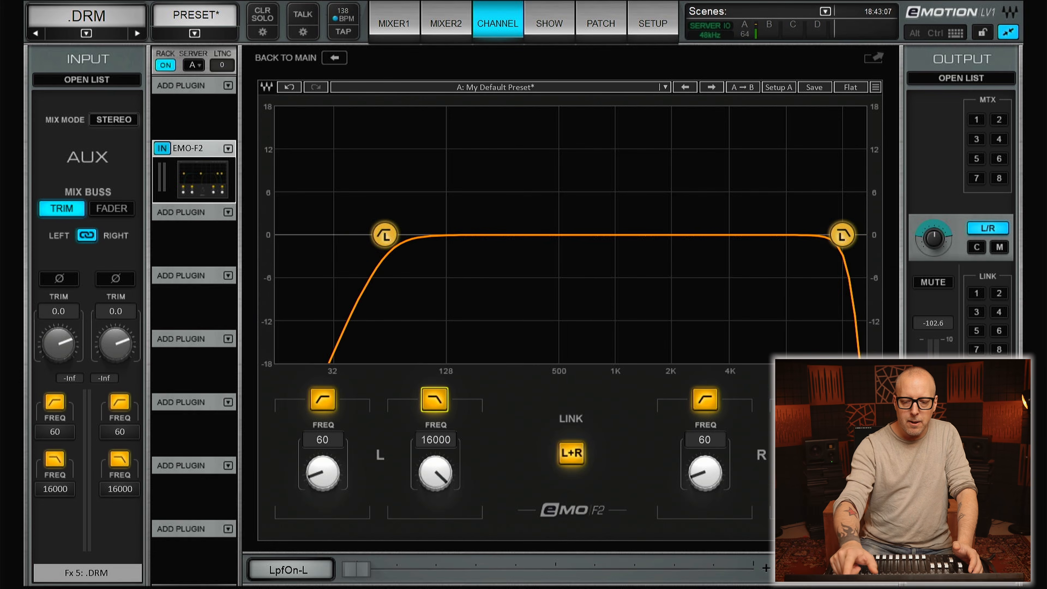
pyautogui.moveTo(842, 234); pyautogui.dragTo(797, 235)
pyautogui.moveTo(385, 235); pyautogui.dragTo(443, 235)
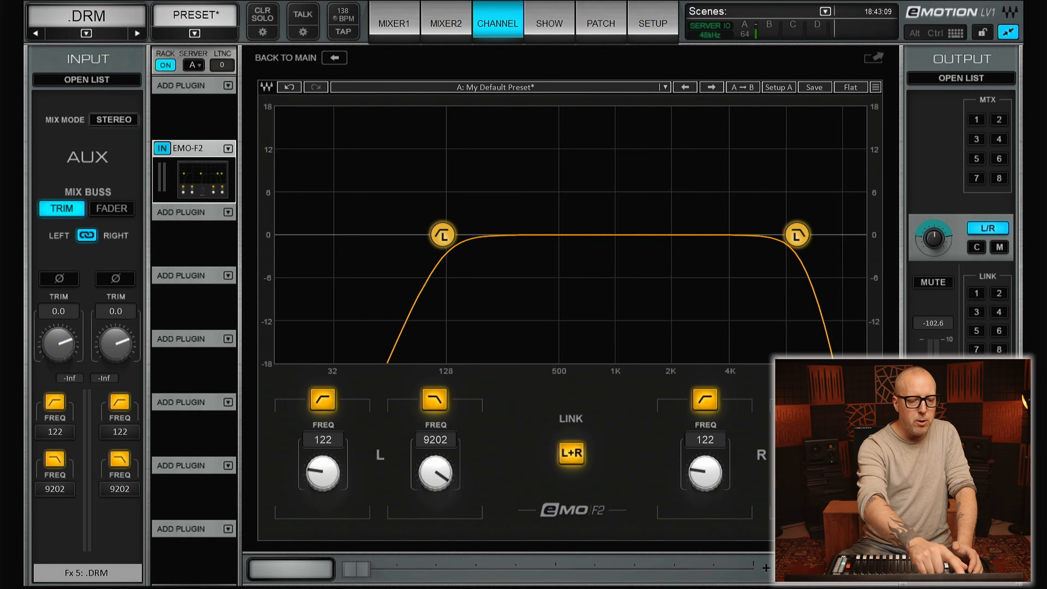
# - Insert the IRLive reverb plug-in in slot 3 of the .DRM channel
pyautogui.click(228, 211)
pyautogui.moveTo(313, 223)
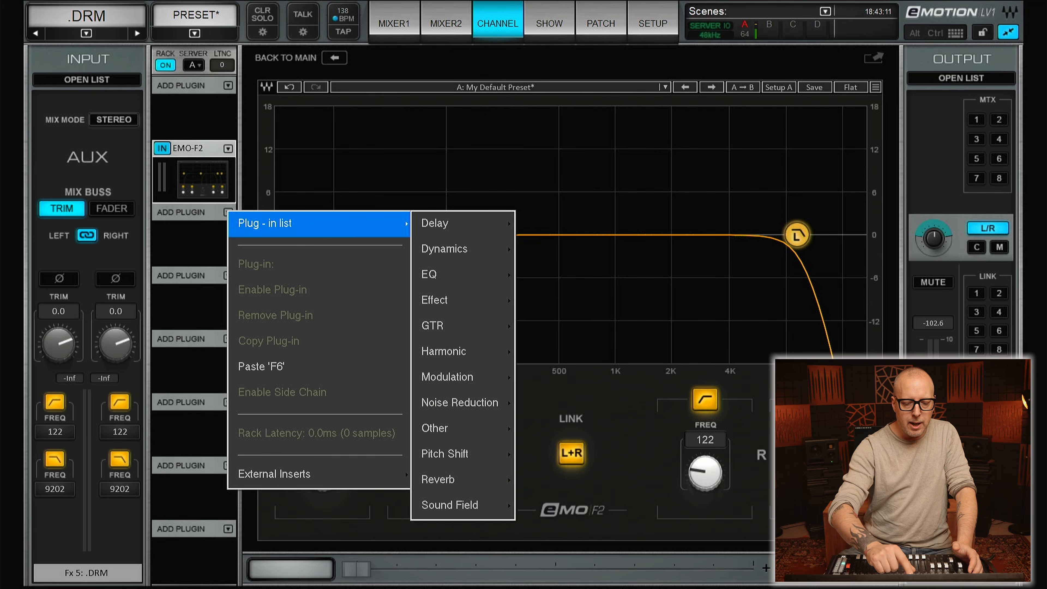
pyautogui.moveTo(438, 480)
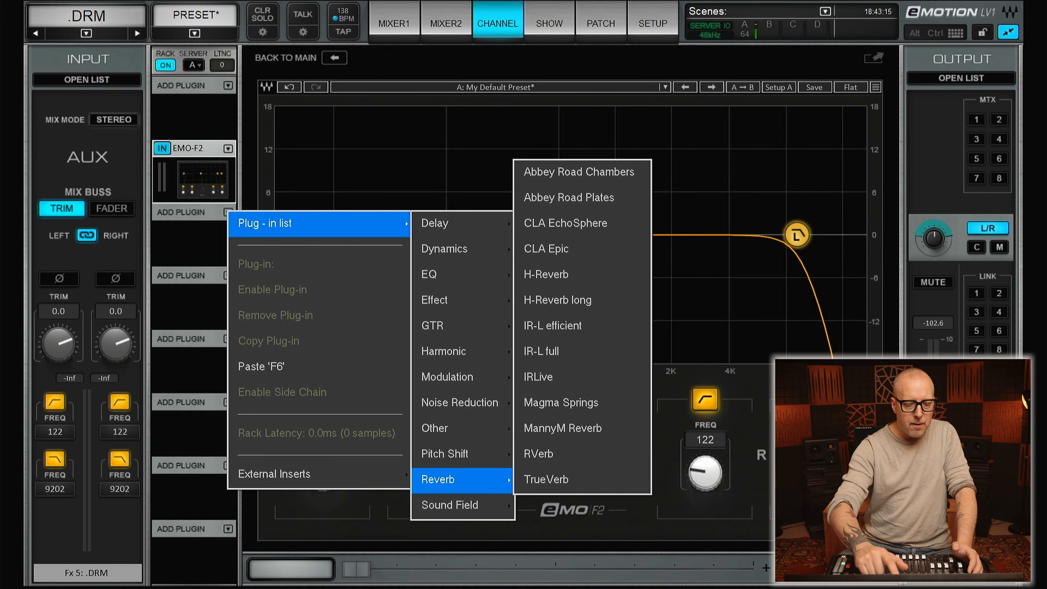
pyautogui.click(539, 377)
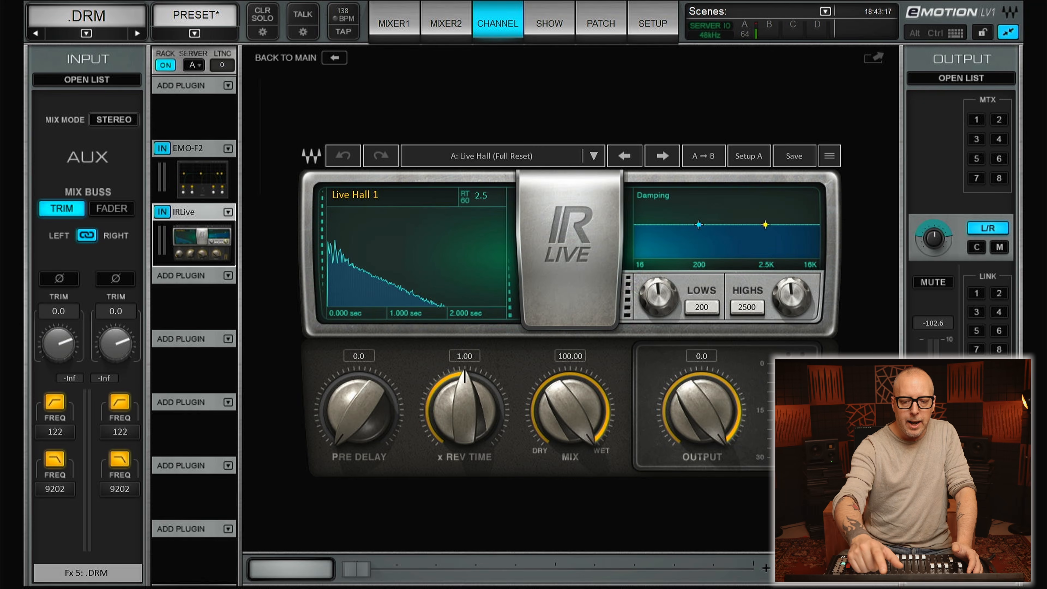
# - Load the "Snare chaimber" user preset into the IRLive reverb
pyautogui.click(593, 155)
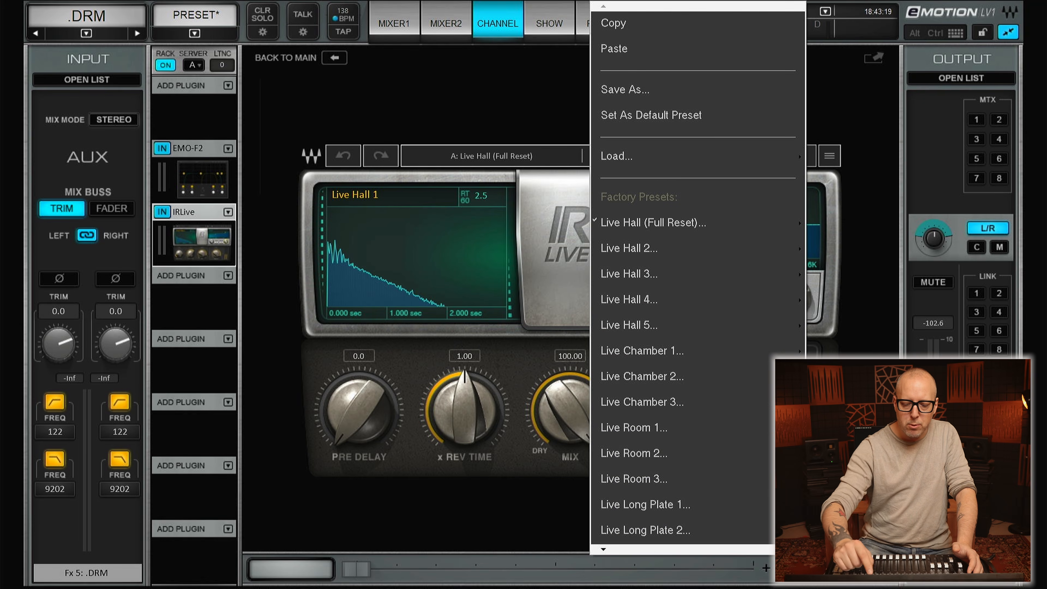
pyautogui.click(610, 553)
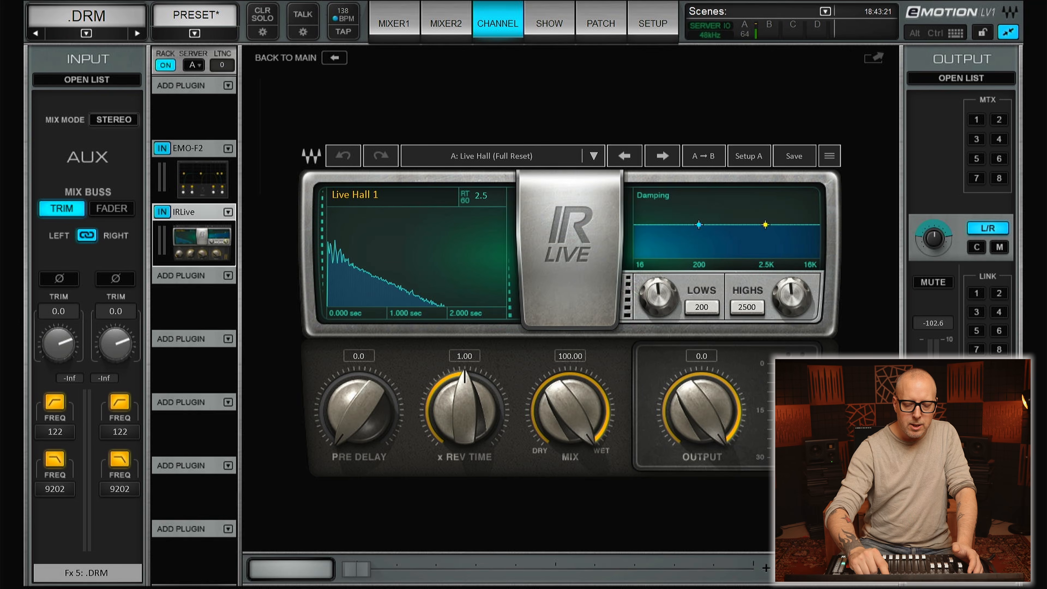
pyautogui.click(581, 150)
pyautogui.click(595, 549)
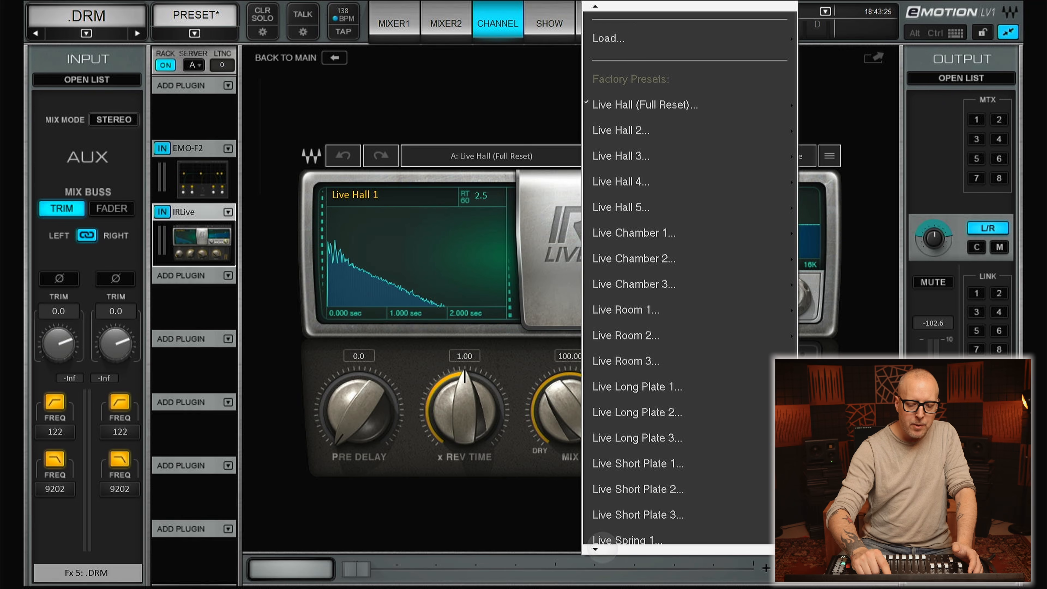
pyautogui.click(603, 548)
pyautogui.click(605, 547)
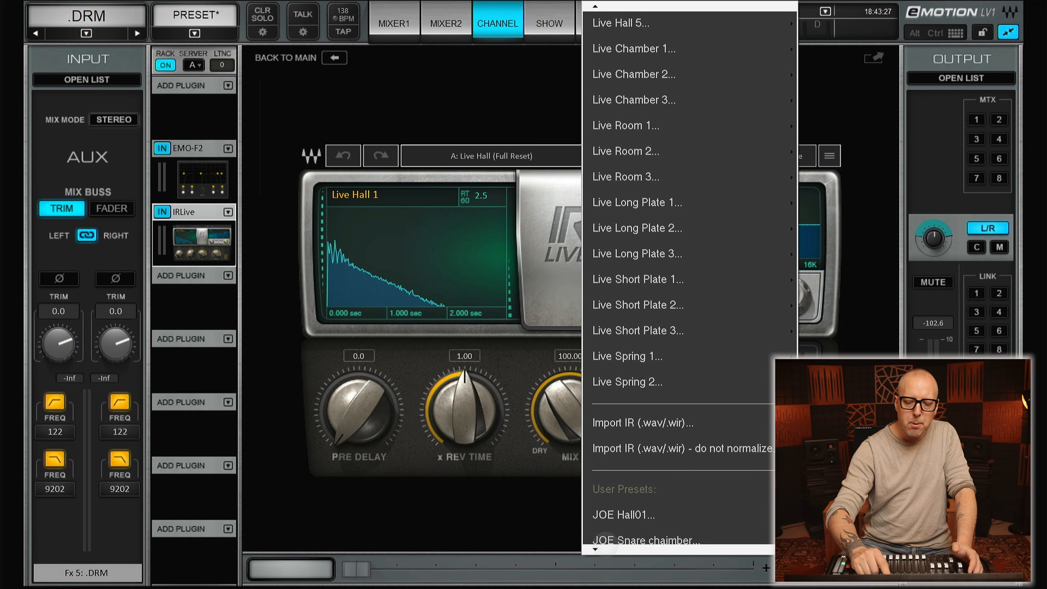
pyautogui.click(603, 548)
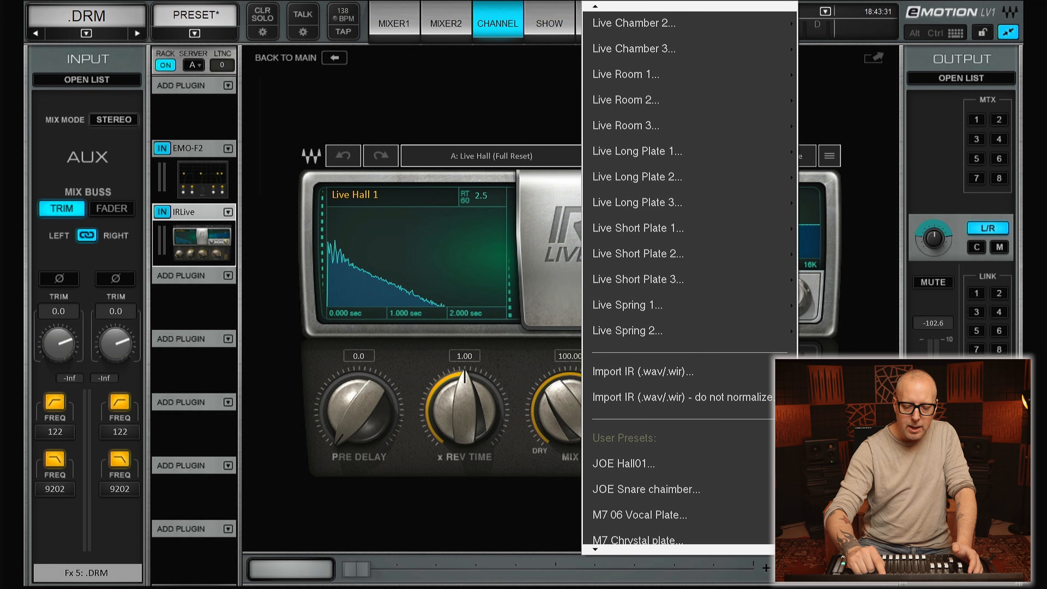
pyautogui.click(596, 549)
pyautogui.click(595, 550)
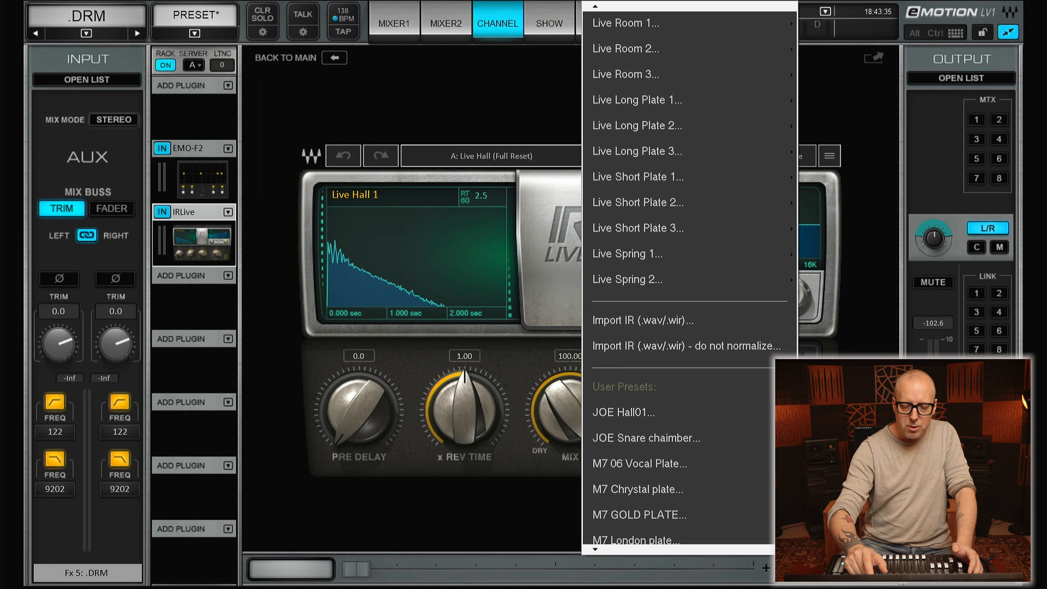
pyautogui.click(646, 438)
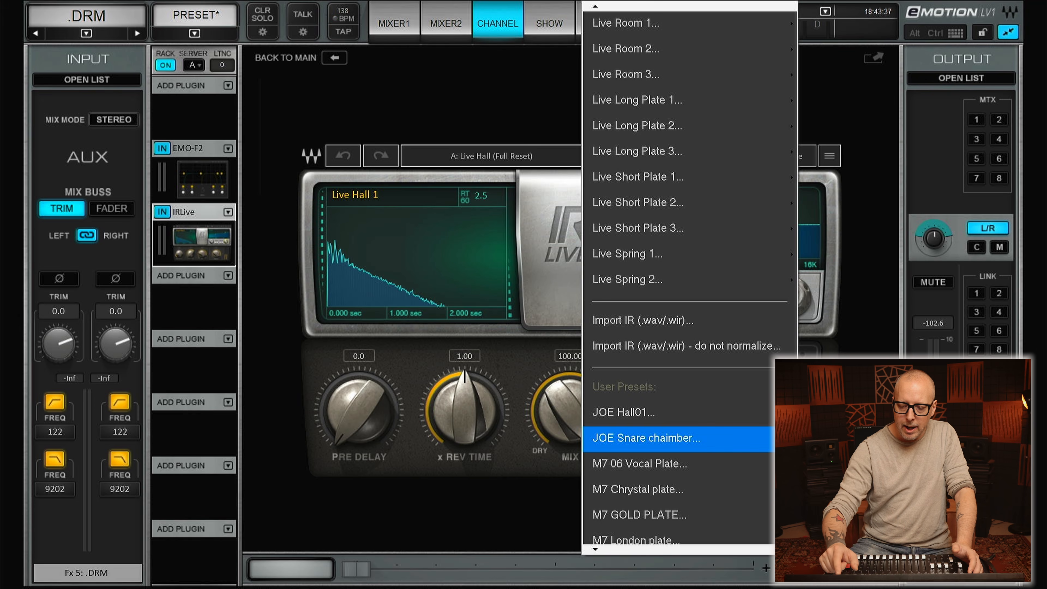
pyautogui.click(646, 439)
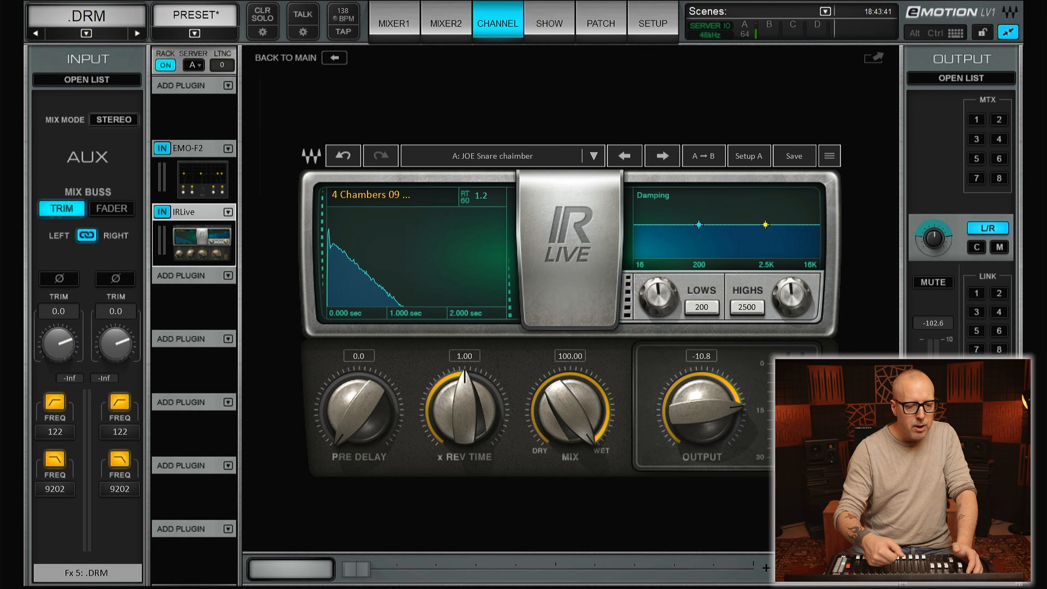
# - Insert the EMO-Q4 EQ plug-in in slot 4 of the .DRM channel
pyautogui.click(229, 275)
pyautogui.click(264, 288)
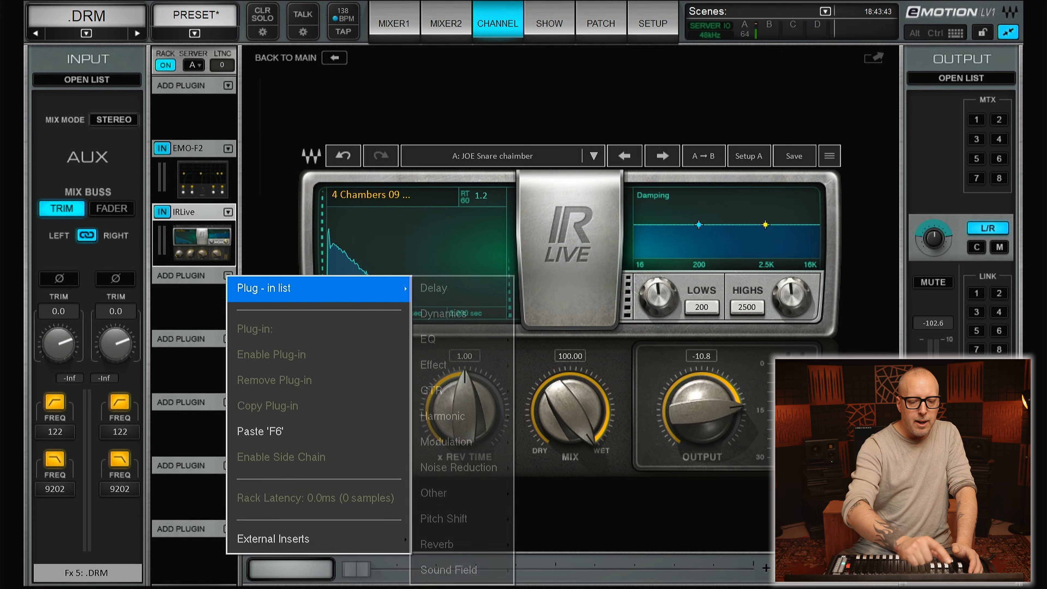
pyautogui.click(428, 339)
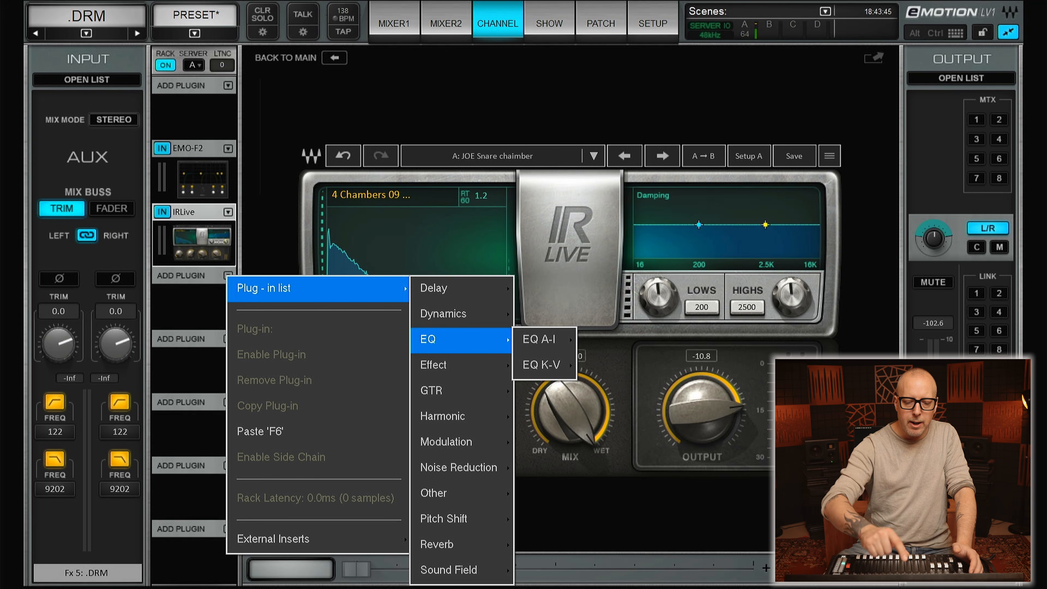
pyautogui.click(539, 339)
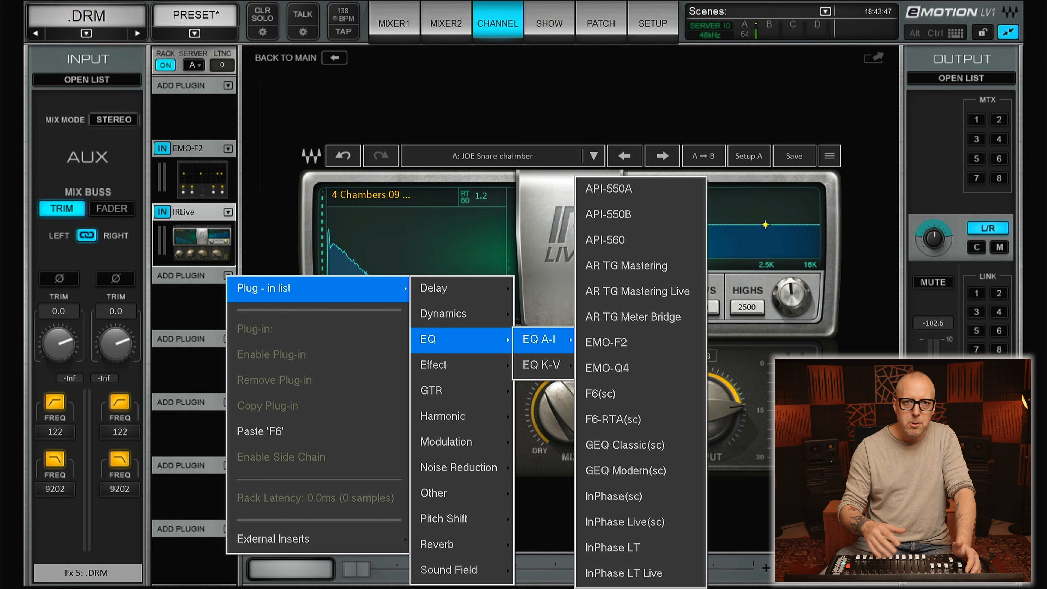
pyautogui.click(607, 367)
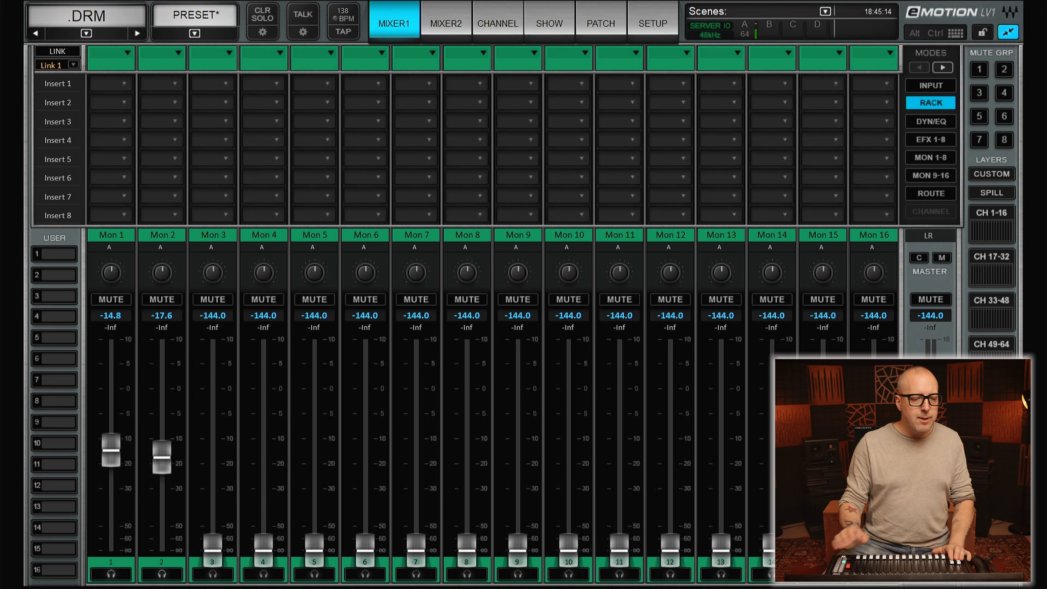
# - Flip the Mon 2 and Mon 4 monitor channels to stereo
pyautogui.click(170, 57)
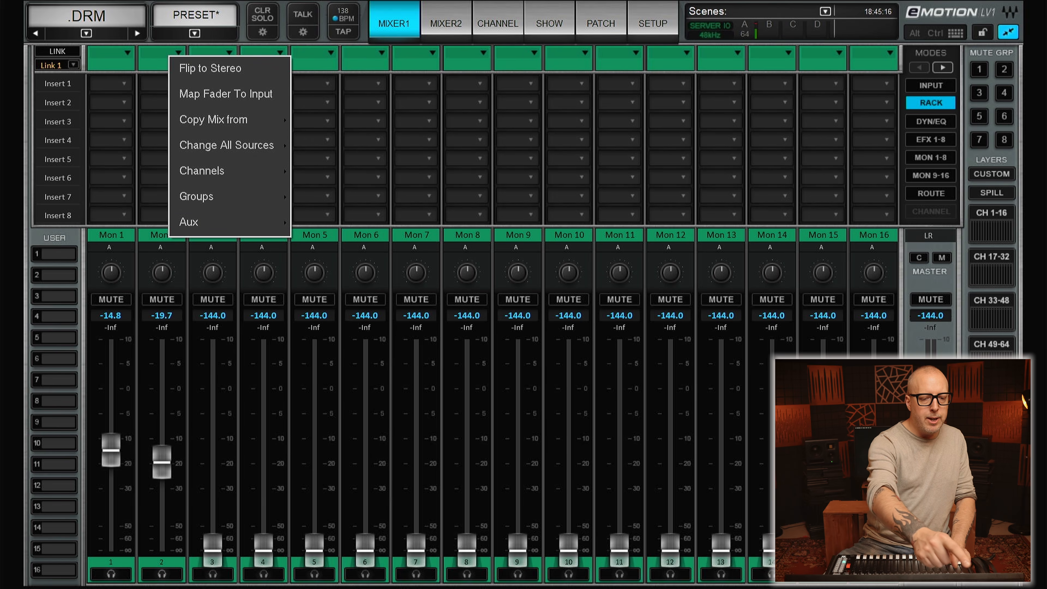
pyautogui.click(210, 68)
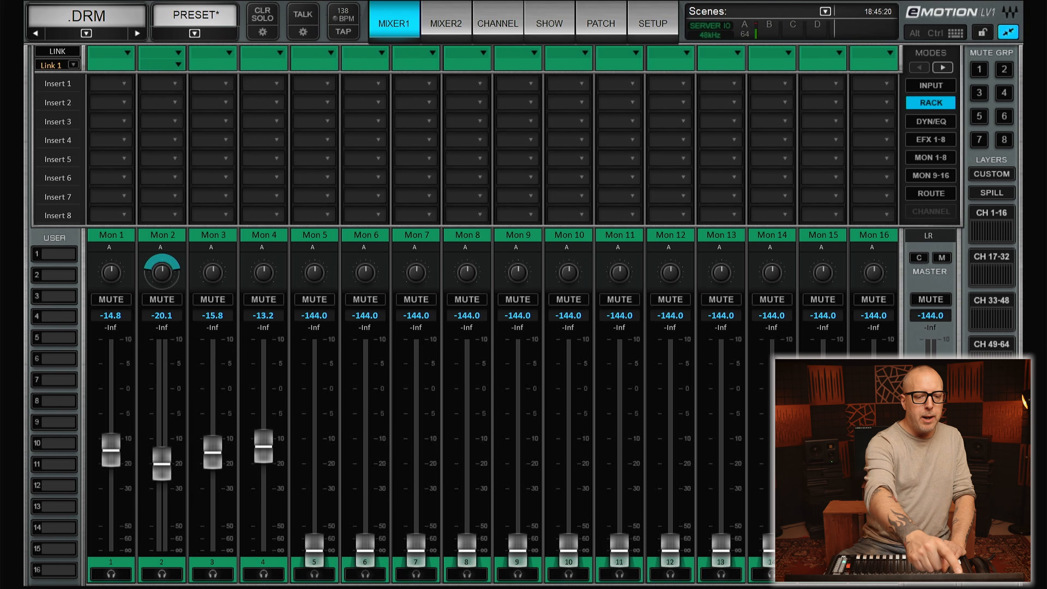
pyautogui.click(274, 53)
pyautogui.click(314, 63)
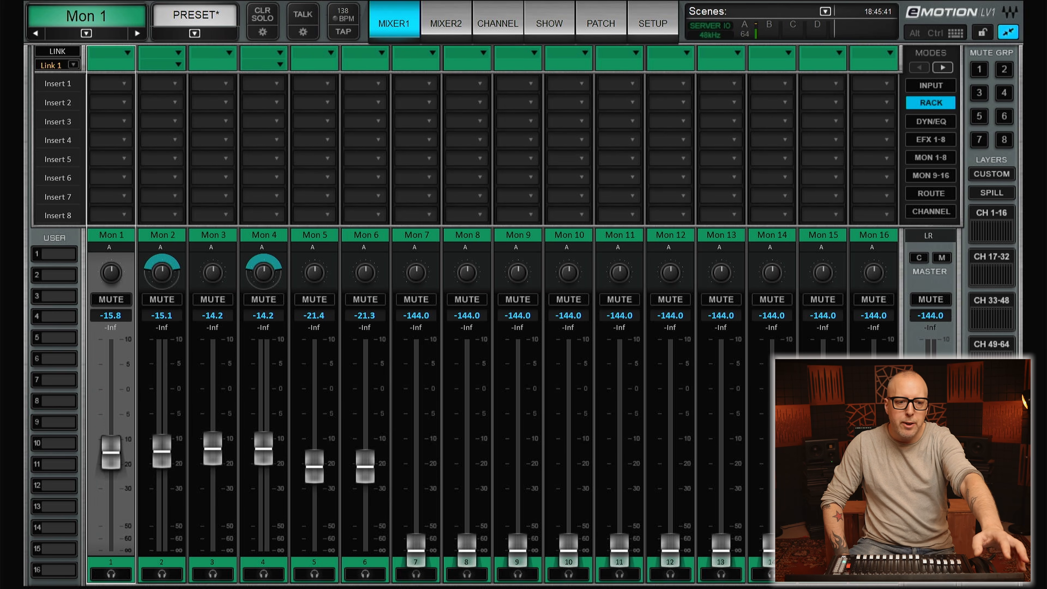
# - Change all sources of the Mon 1 and Mon 2 monitor channels to Pre Fader
pyautogui.click(127, 53)
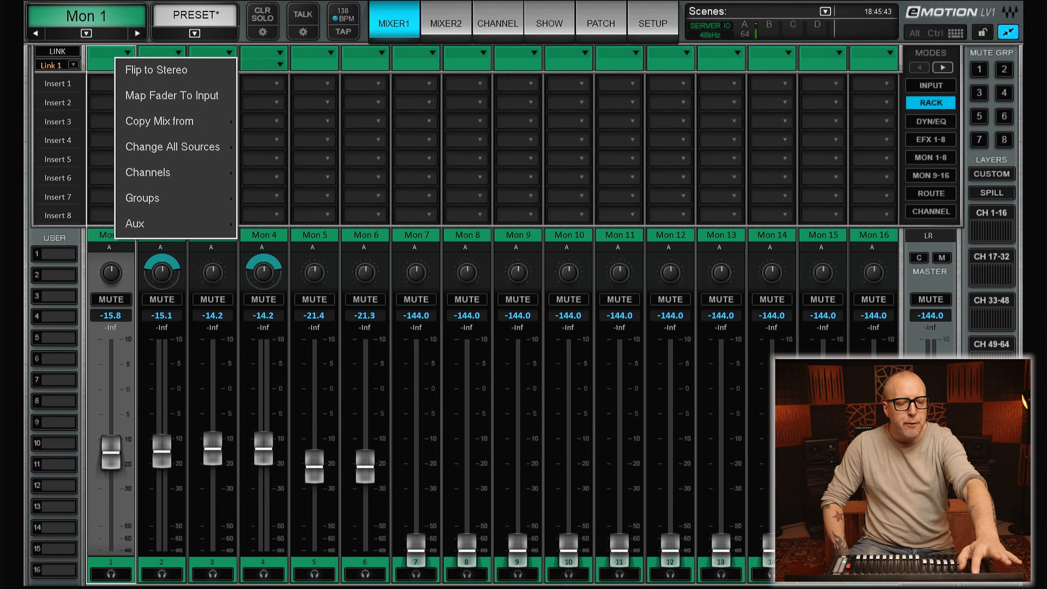
pyautogui.click(173, 147)
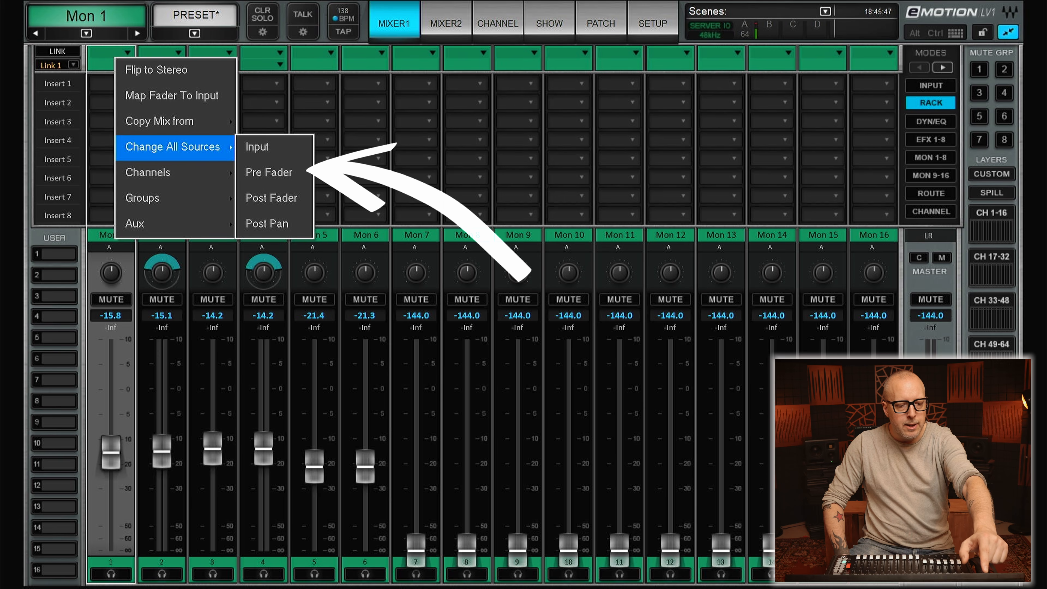
pyautogui.click(269, 172)
pyautogui.click(161, 69)
pyautogui.click(217, 160)
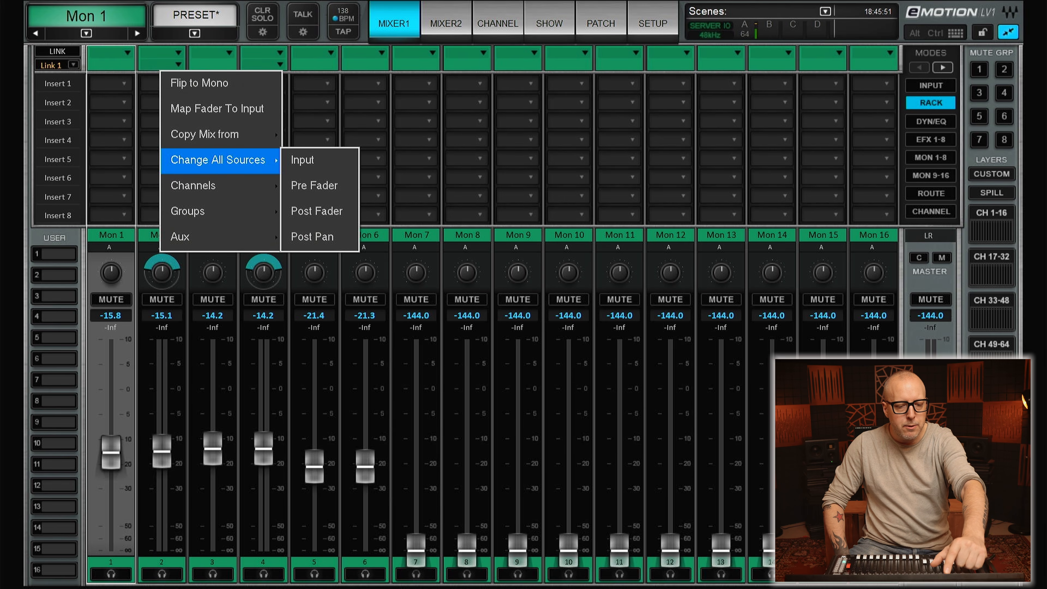
pyautogui.click(314, 184)
# - Change all sources of the Mon 3 channel to Pre Fader and open the Mon 4 channel's options
pyautogui.click(214, 62)
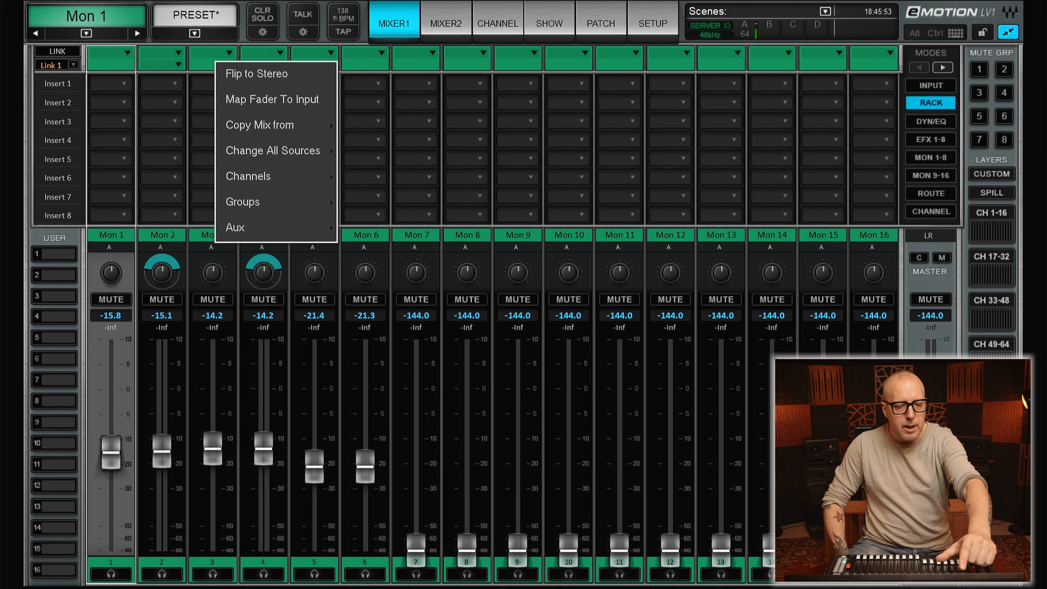
pyautogui.click(272, 150)
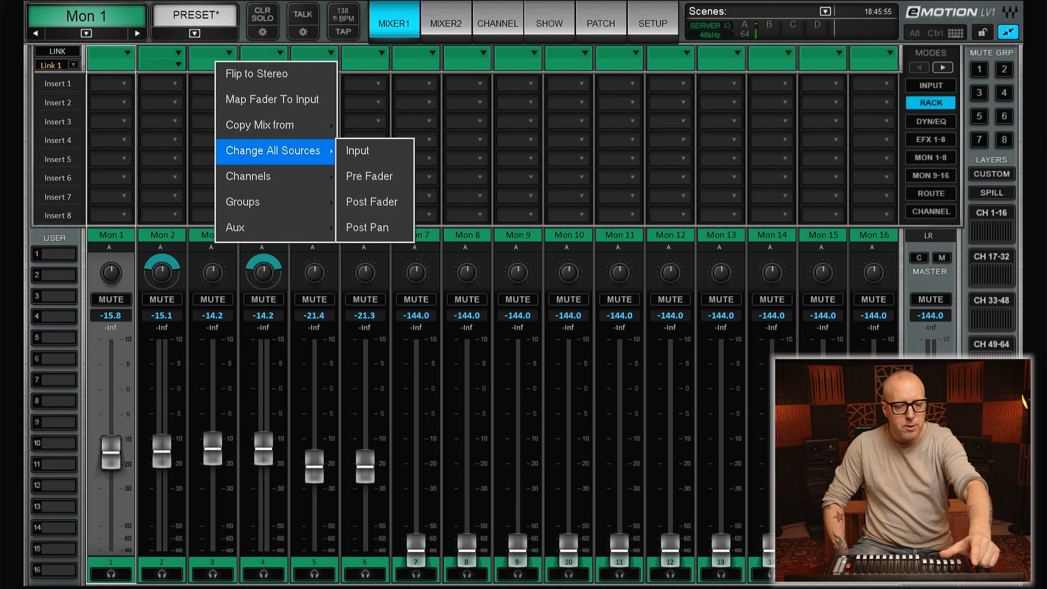
pyautogui.click(369, 176)
pyautogui.click(264, 63)
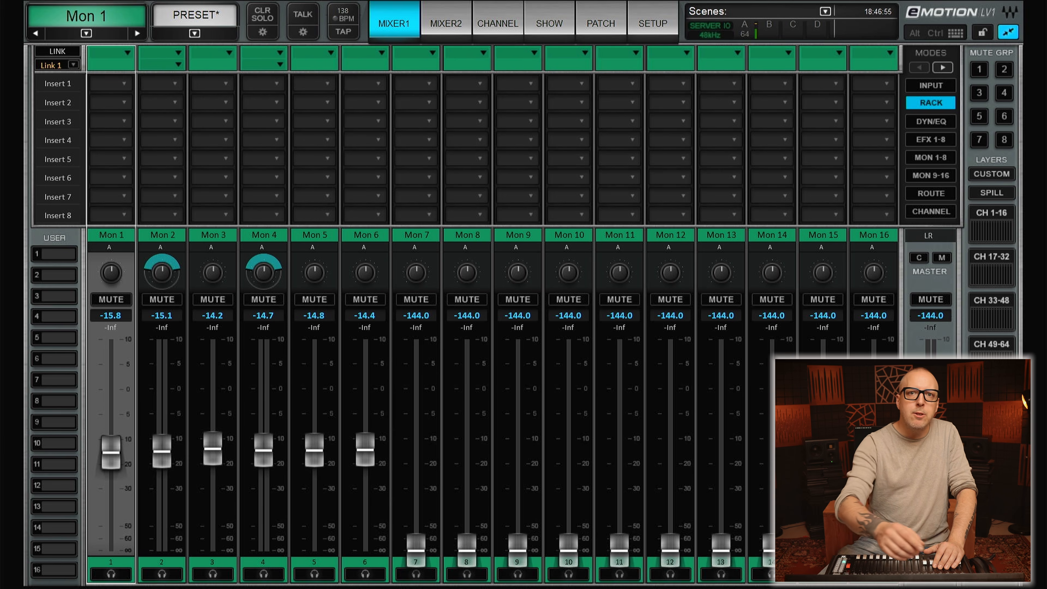
# - Insert the mono GEQ Classic plug-in in slot 3 of Mon 1 and show its interface
pyautogui.click(111, 121)
pyautogui.moveTo(231, 141)
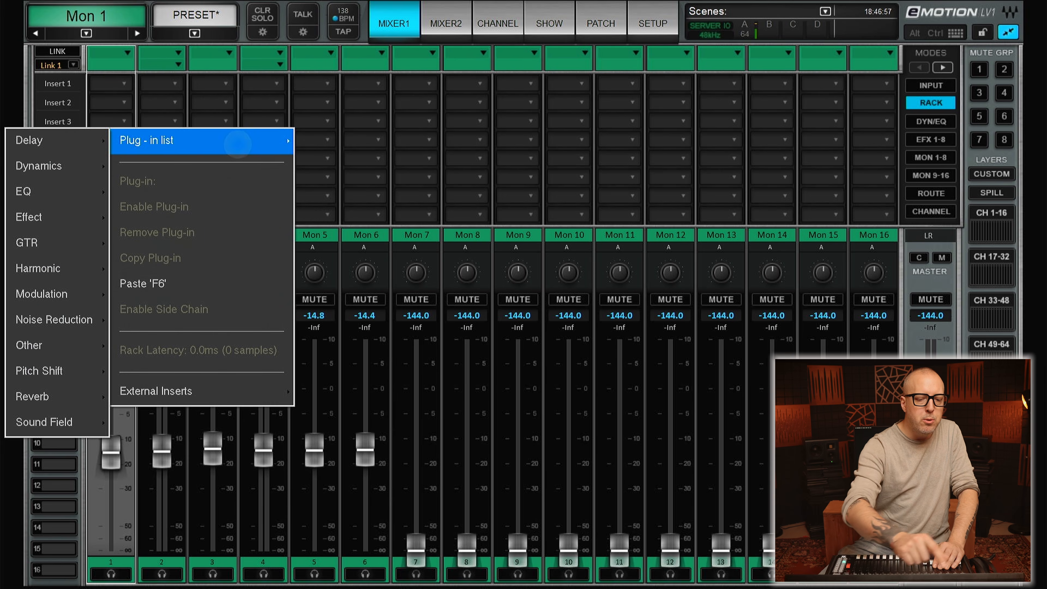
pyautogui.moveTo(53, 191)
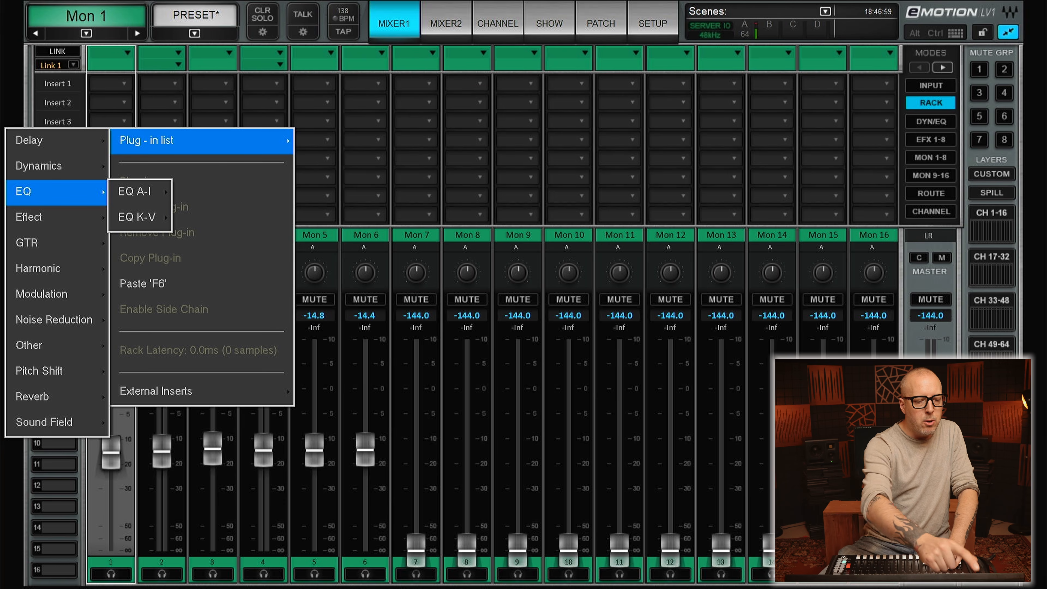
pyautogui.moveTo(136, 191)
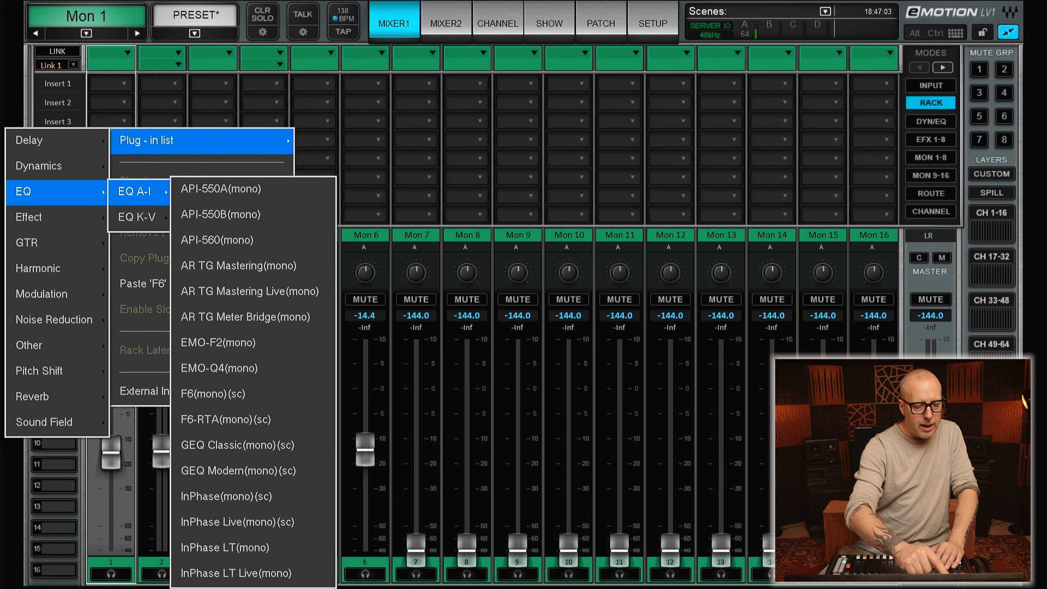
pyautogui.click(238, 445)
pyautogui.click(110, 120)
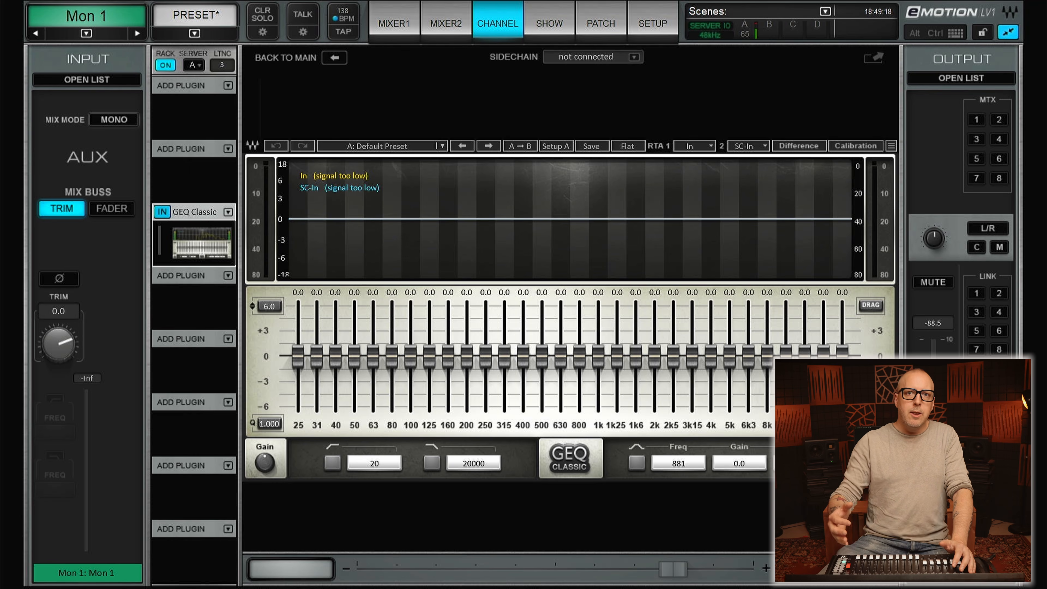
# - Insert the mono EMO-Q4 equalizer plug-in in the empty slot directly below GEQ Classic on the Mon 1 channel
pyautogui.click(228, 275)
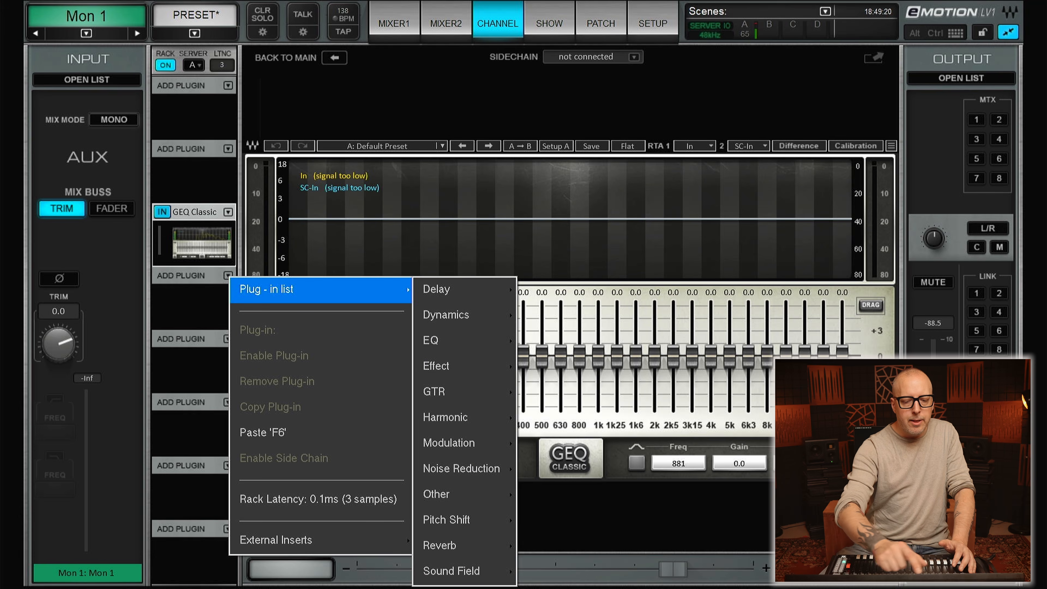
pyautogui.moveTo(431, 340)
pyautogui.moveTo(542, 340)
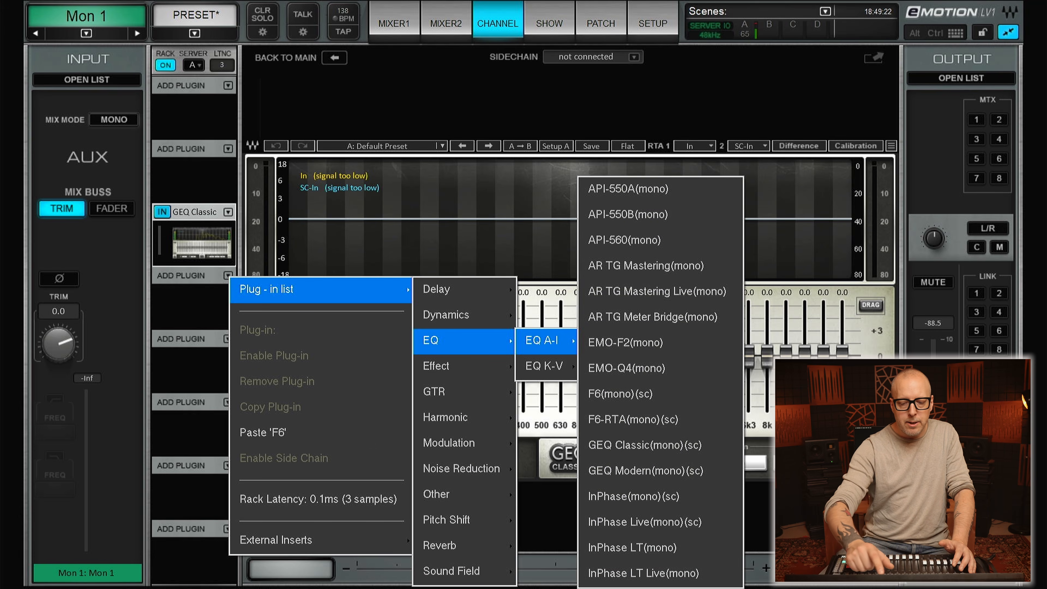
pyautogui.click(627, 368)
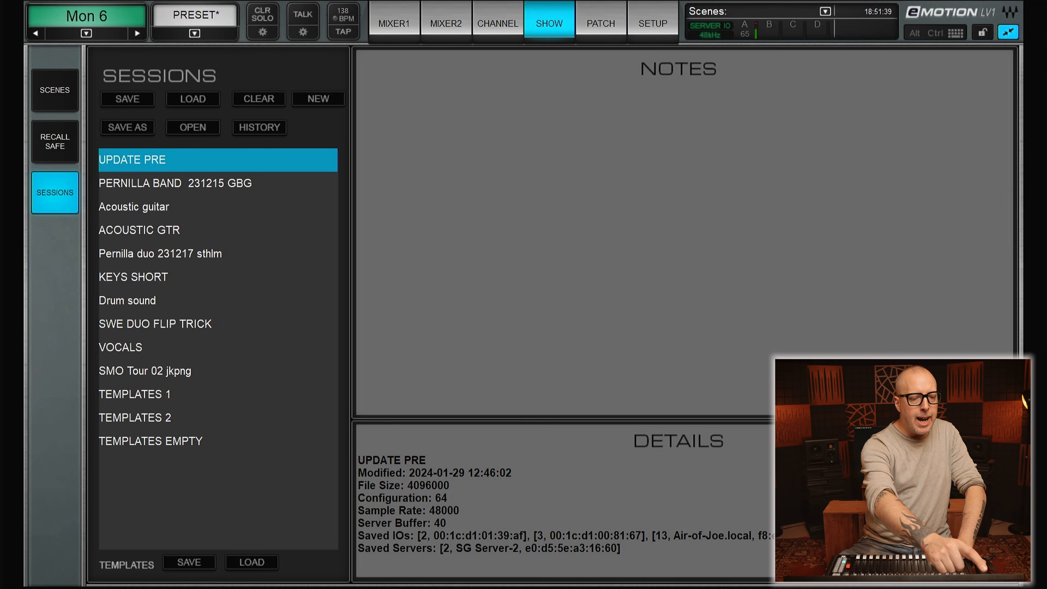
# - Bring up the on-screen keyboard and save the session as a new file named SUPER DUPER MEGA AWESOME ROCK SHOW TEMPLATE
pyautogui.click(956, 33)
pyautogui.click(129, 128)
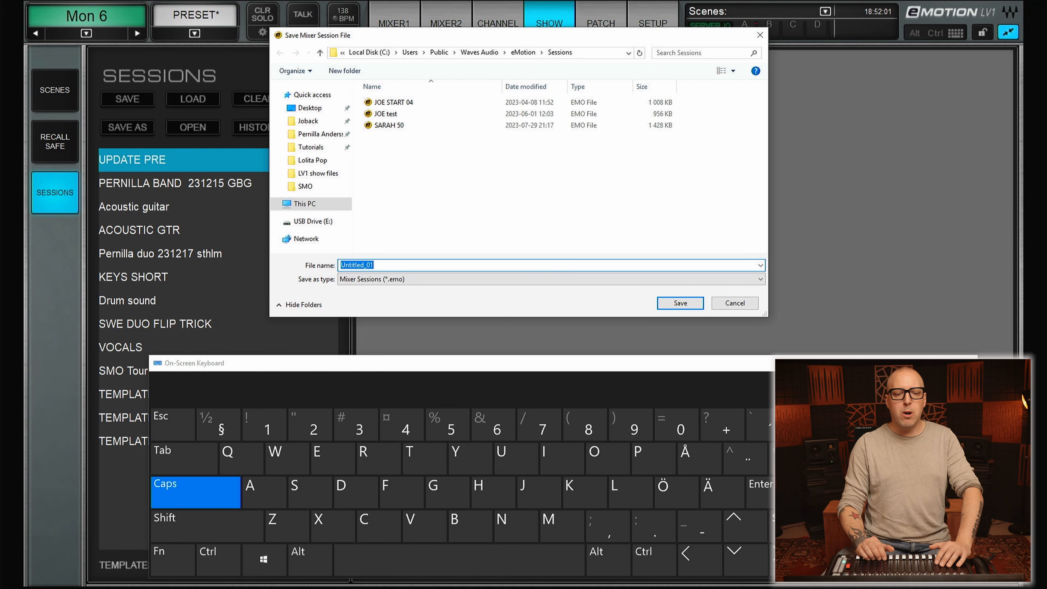
pyautogui.write('SUPER DU')
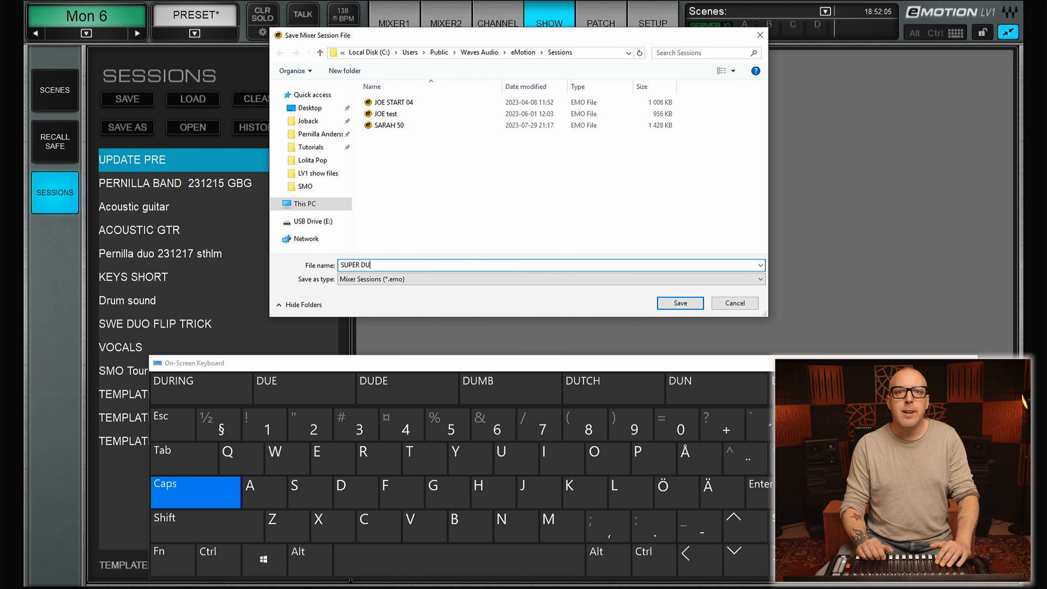
pyautogui.write('PER MEGA AWESO')
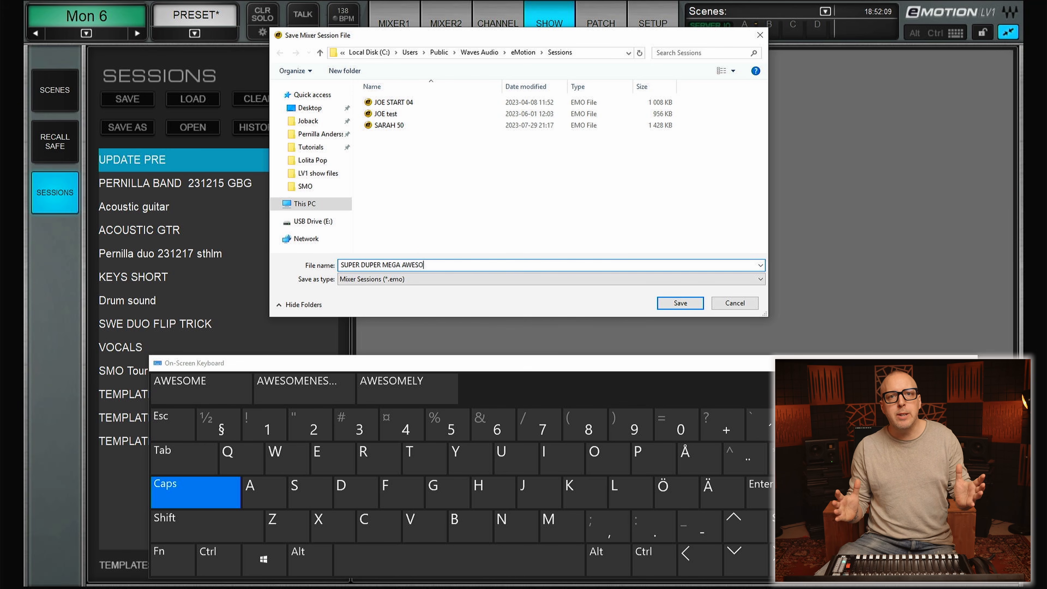
pyautogui.write('ME ROCK SHOW TEM')
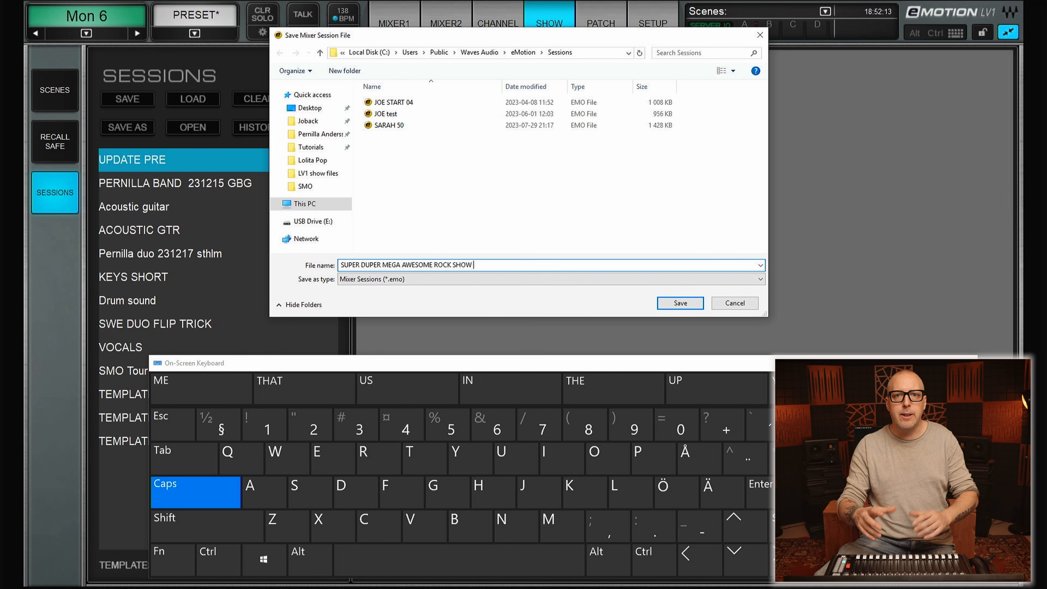
pyautogui.write('ATE')
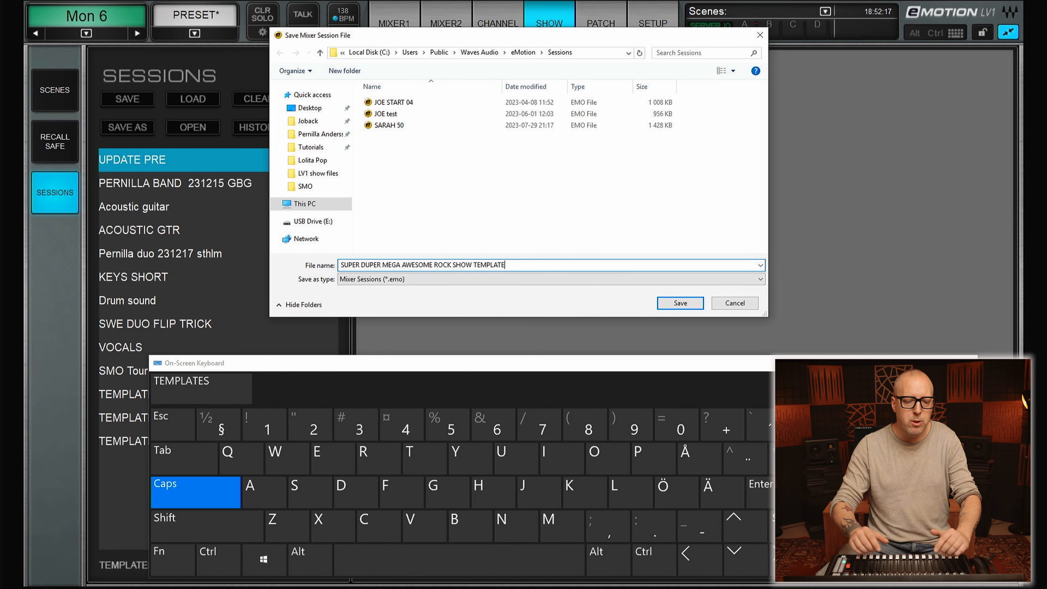
pyautogui.press('Return')
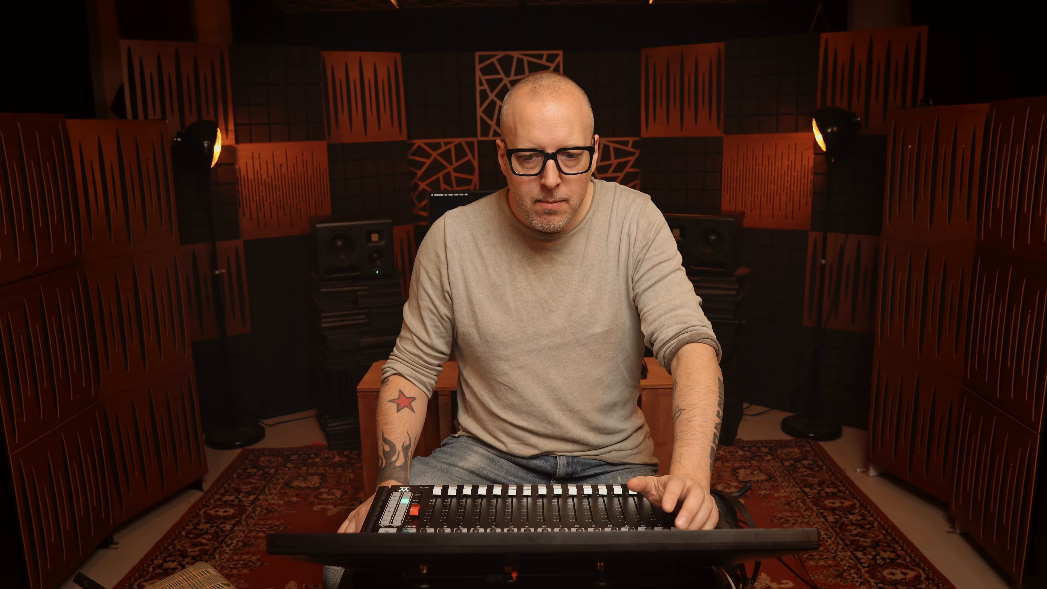